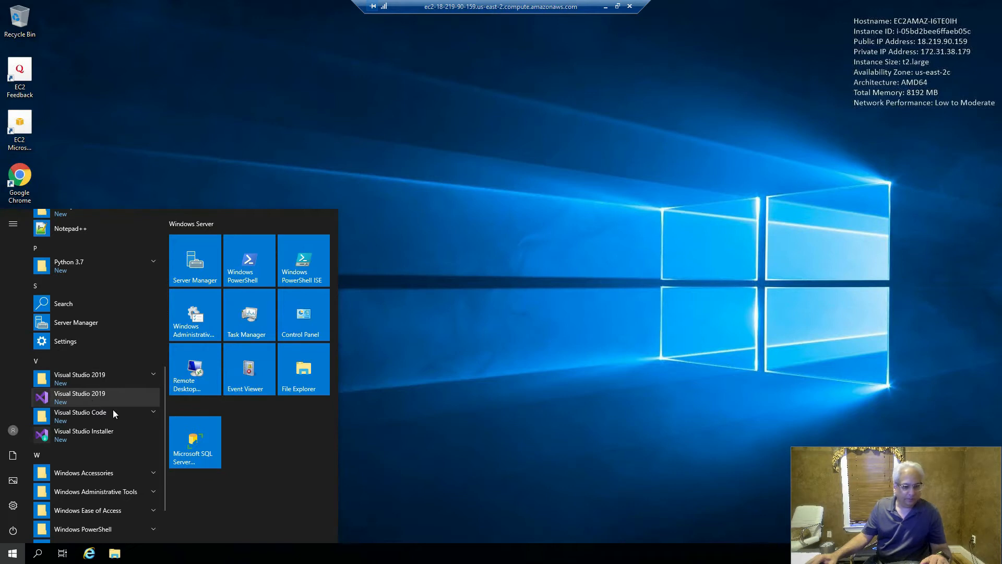
- Confirm Visual Studio 2019 and Visual Studio Code are in the Start menu, then sign out
click(487, 356)
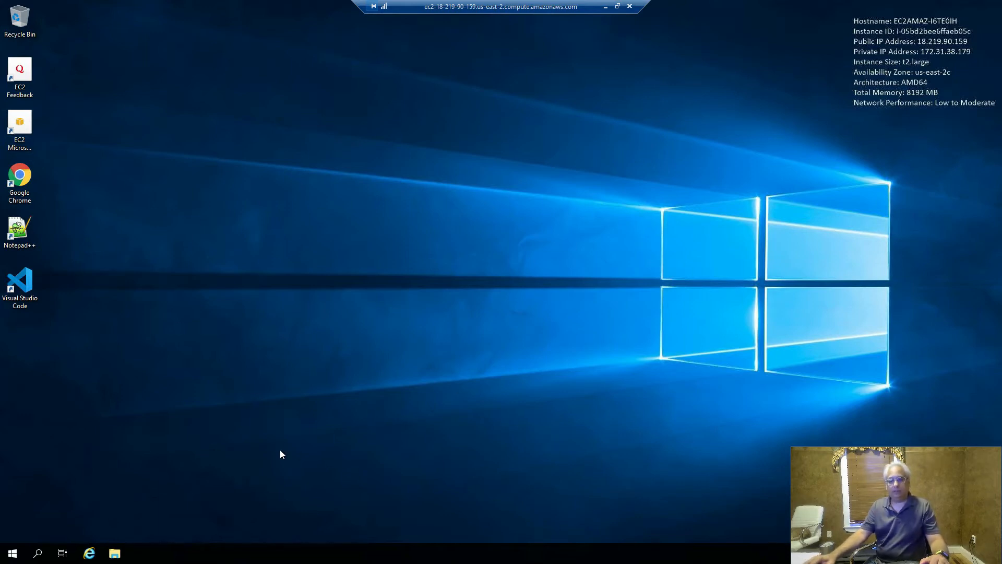
click(13, 554)
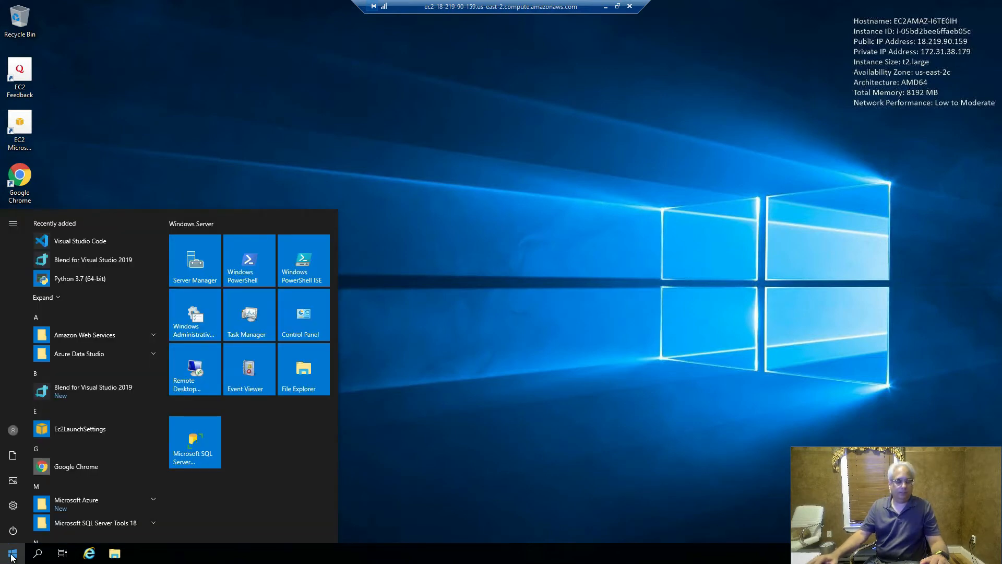
click(14, 431)
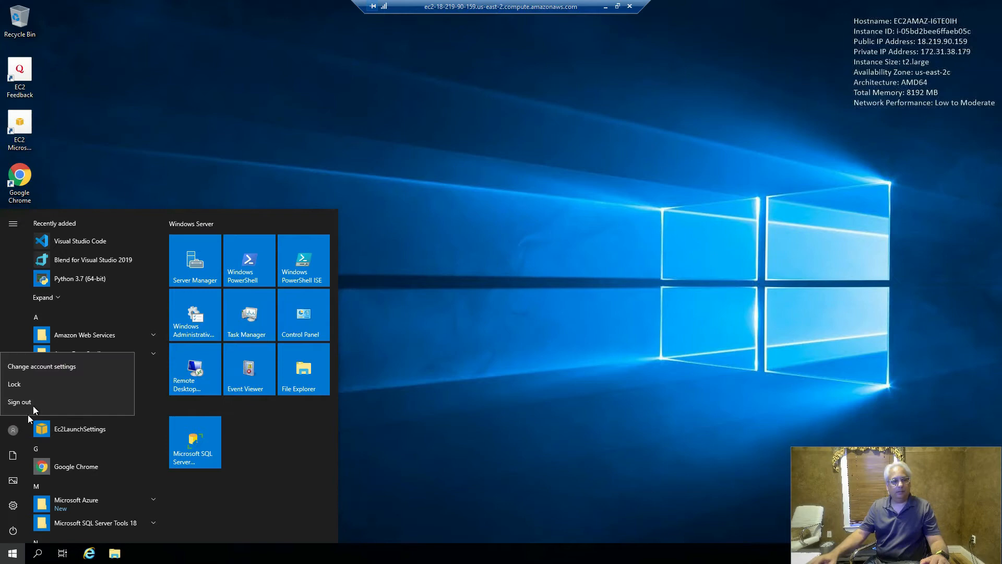
click(48, 401)
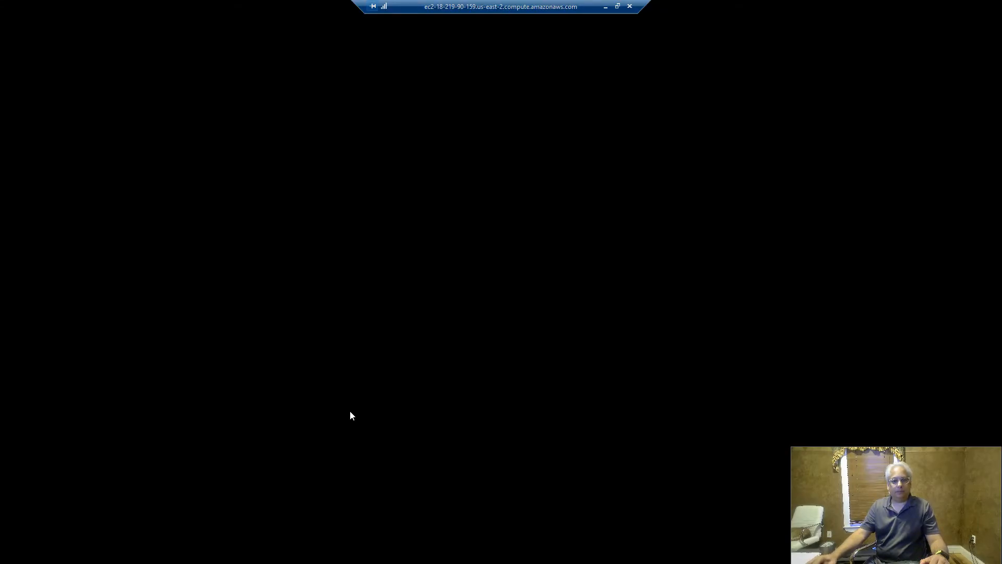
- Switch back to the browser and go from the console home to the EC2 Instances list
key(alt+Tab)
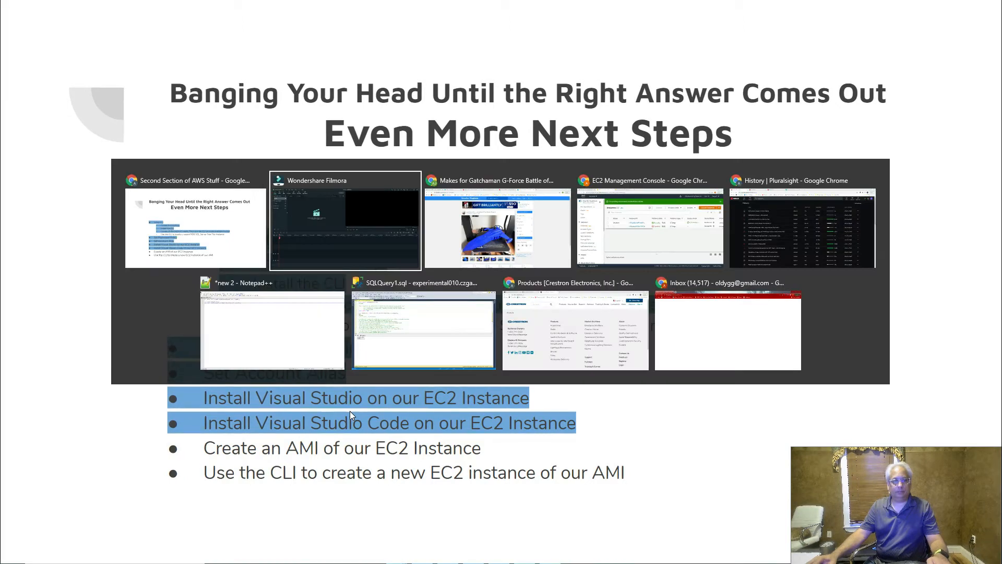
key(alt+Tab)
key(alt+Tab)
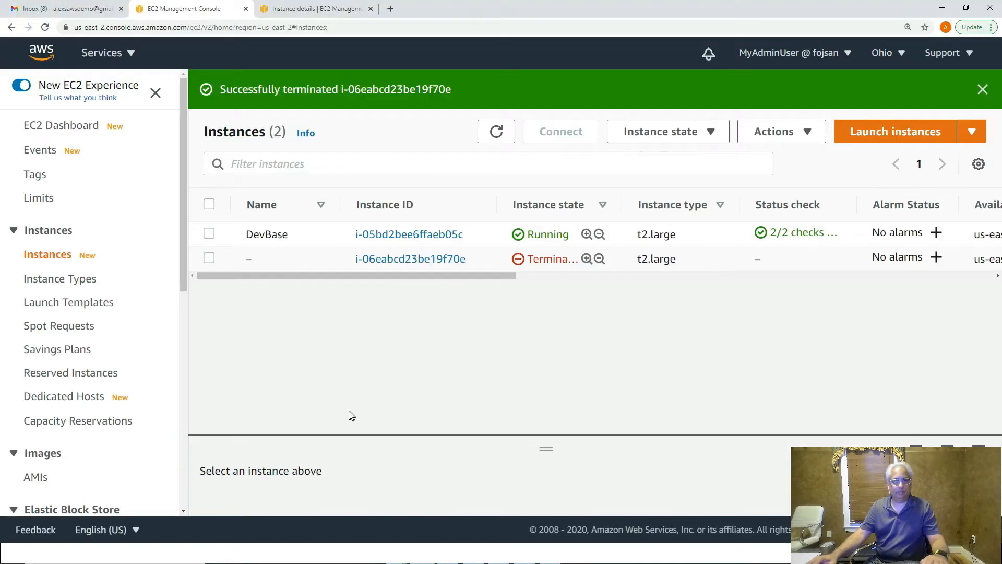
click(41, 53)
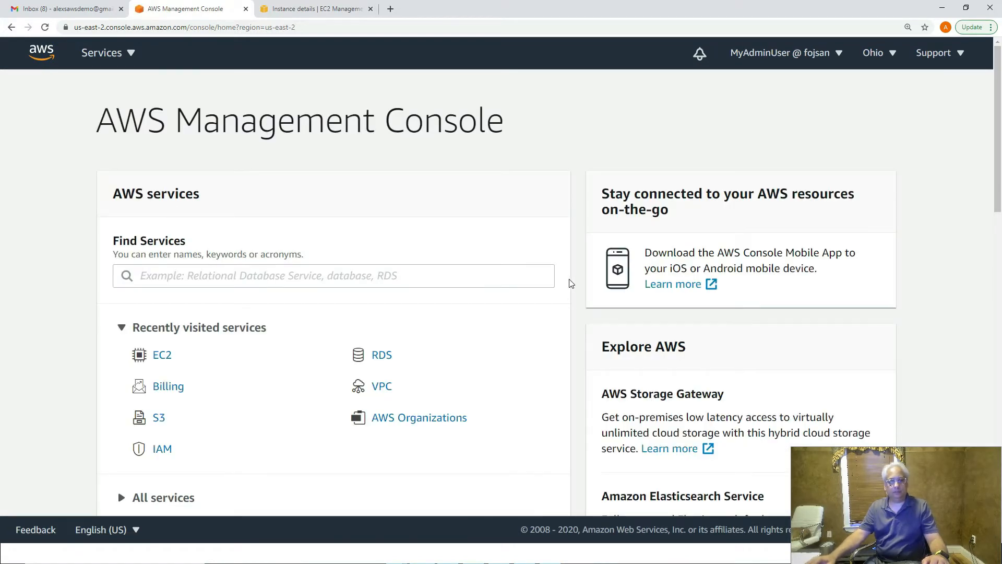
scroll(571, 283, down, 1)
scroll(571, 283, up, 1)
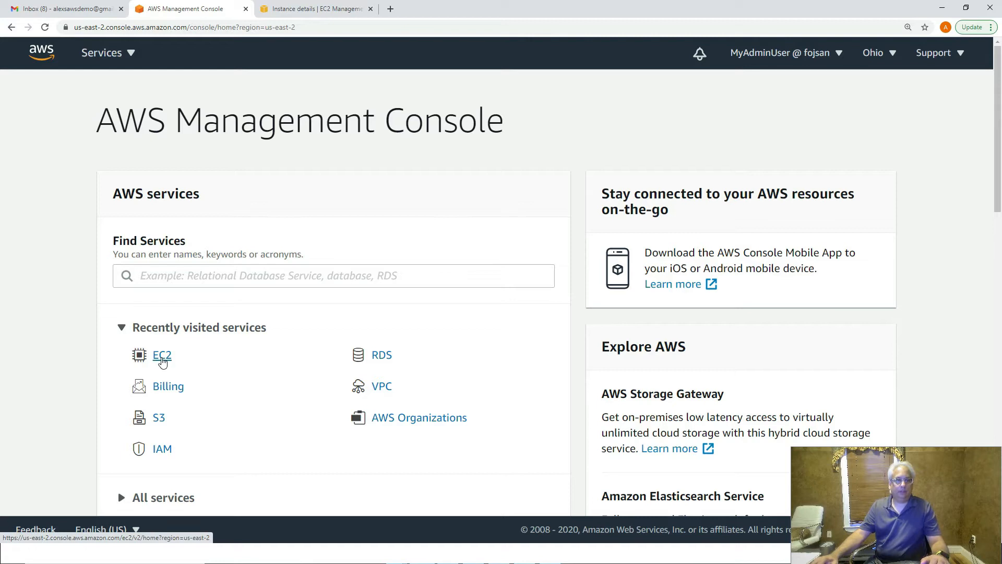
click(162, 359)
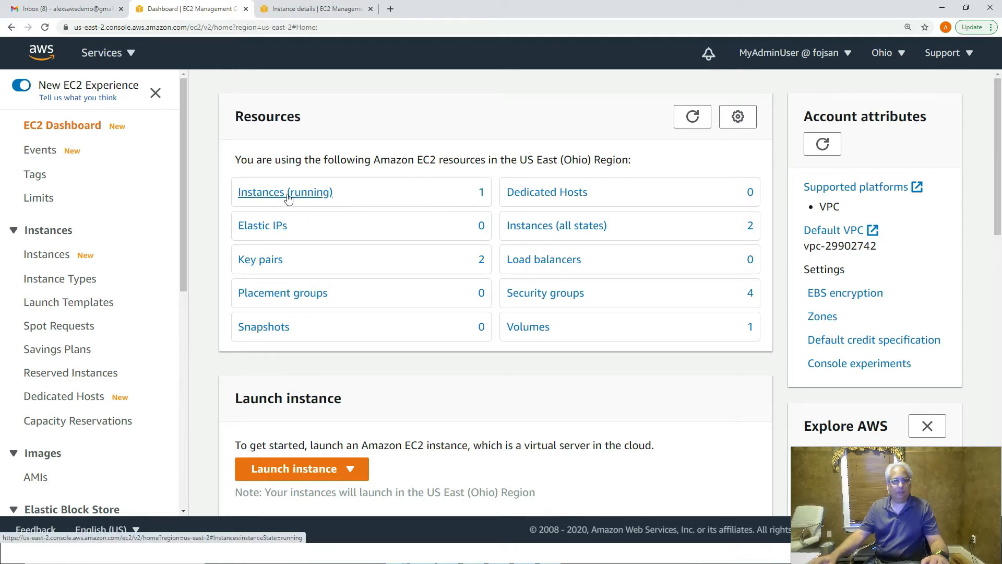
click(50, 256)
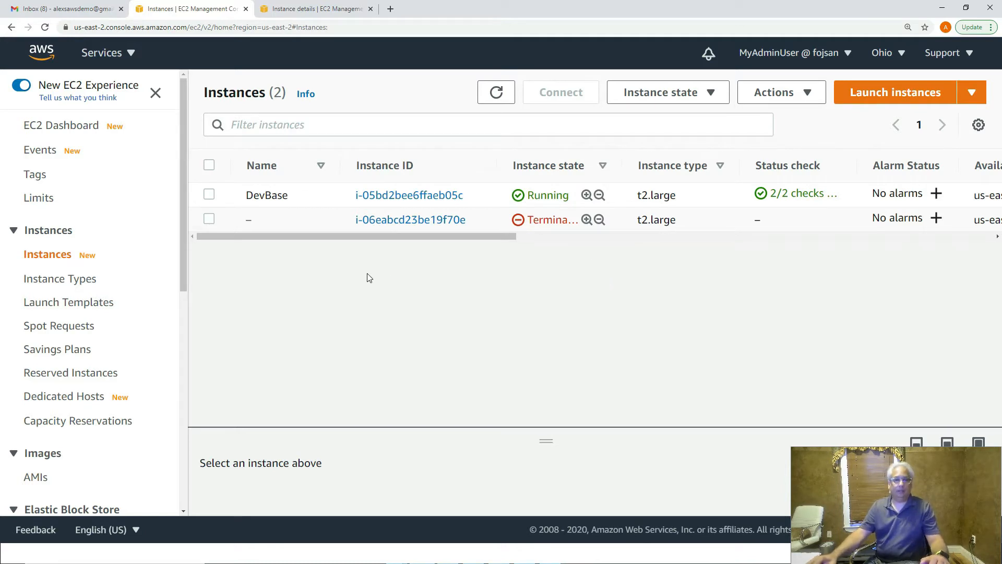
- Stop the DevBase instance, refresh until it reads Stopped, and open its summary
click(208, 195)
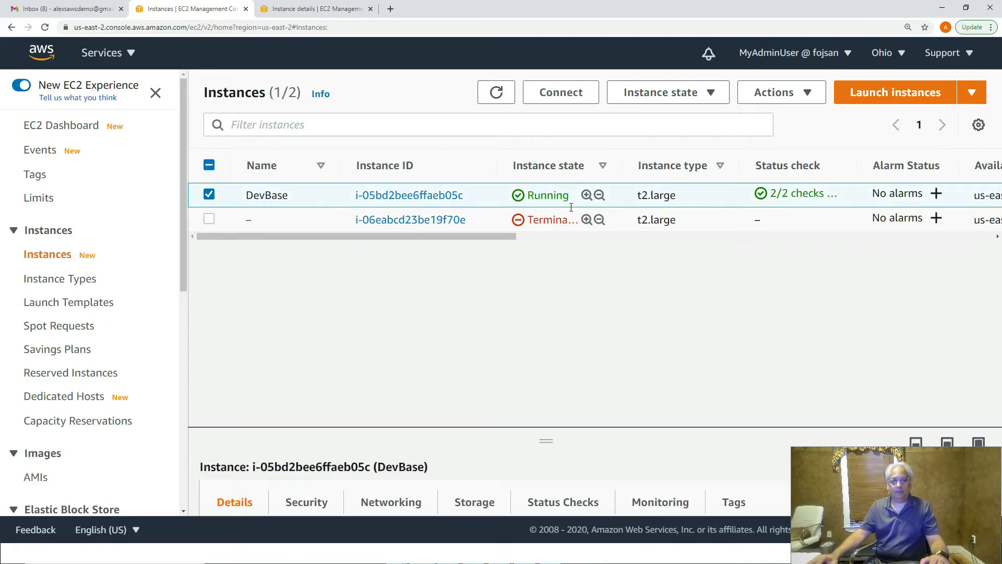
click(707, 92)
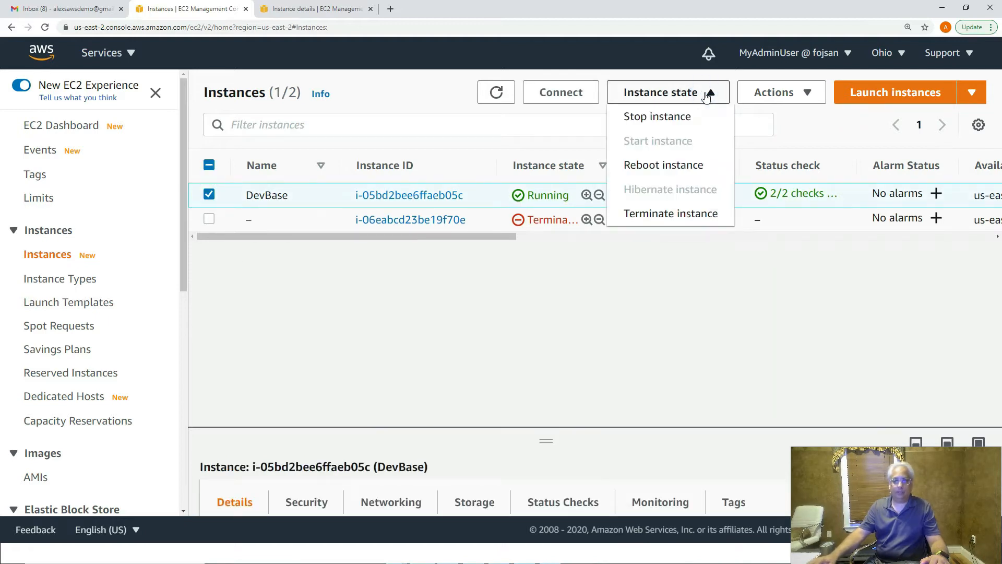
click(659, 118)
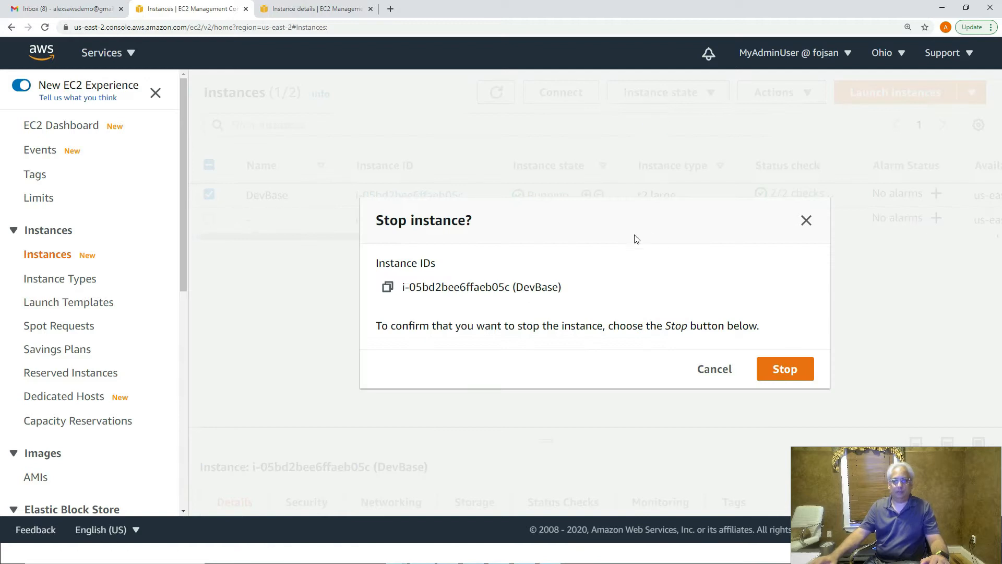
click(785, 372)
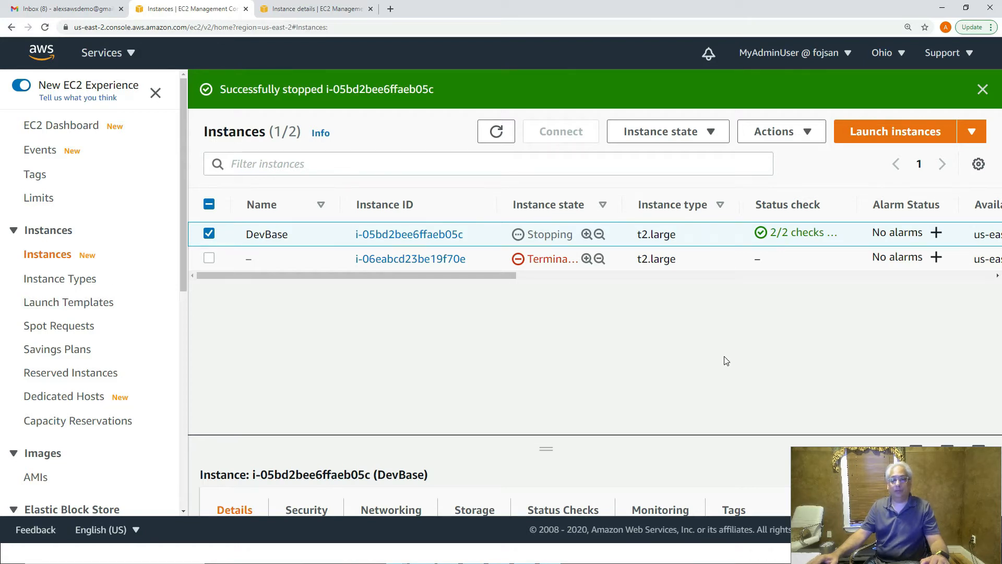
click(496, 131)
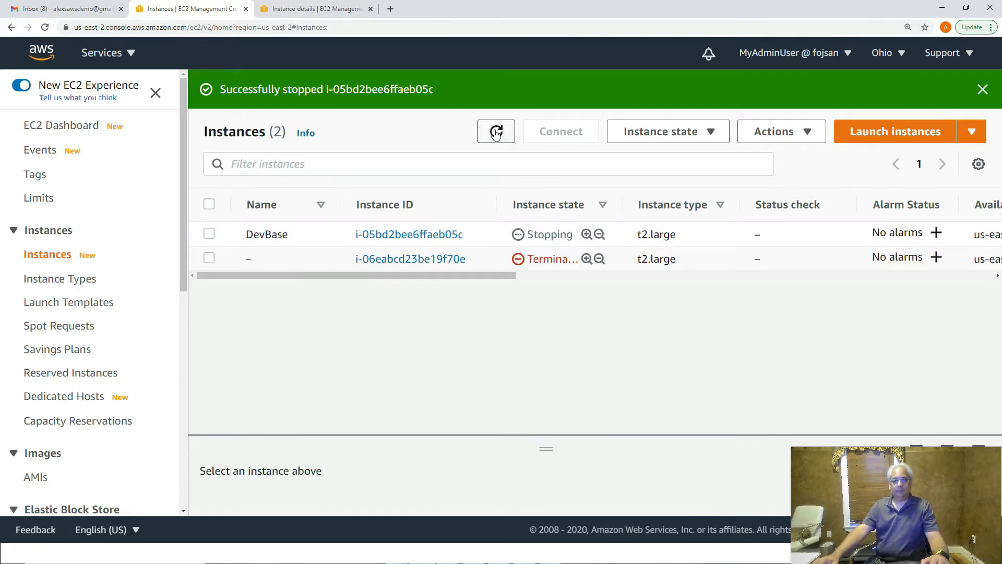
click(496, 132)
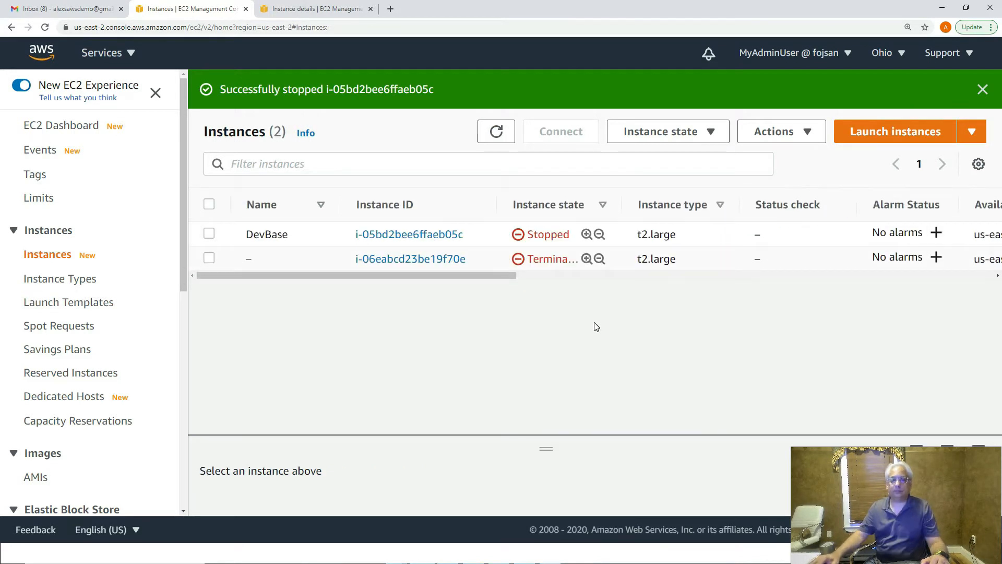
click(499, 134)
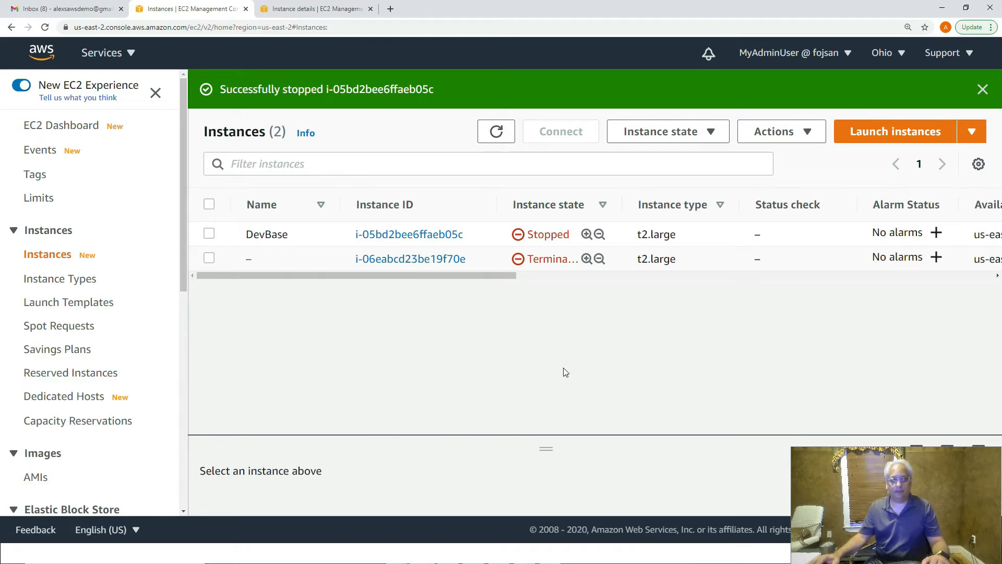
click(411, 236)
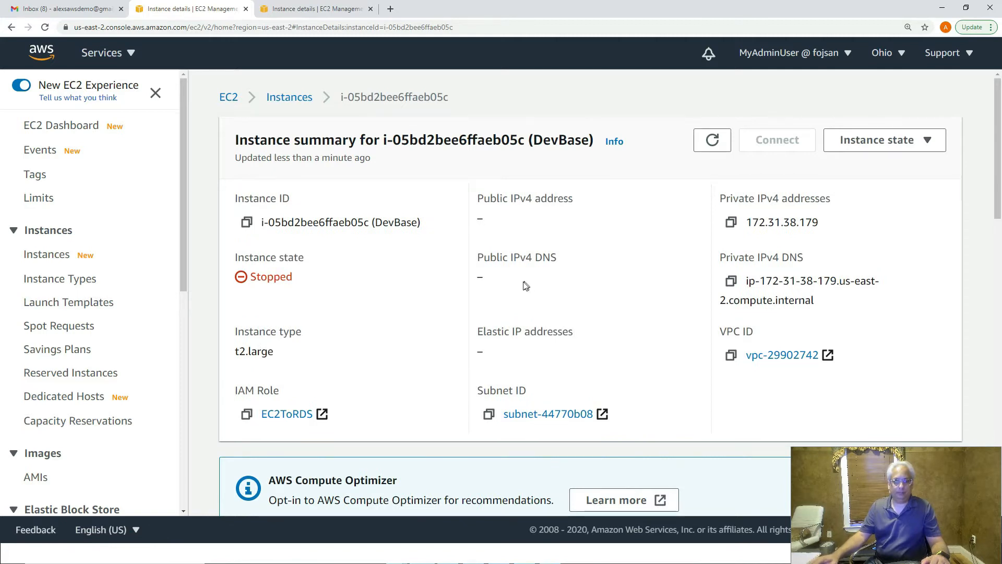
- Open DevBase's 100 GiB root volume vol-06cf45b75777b20f8 from its Storage details and show its actions
scroll(522, 292, down, 6)
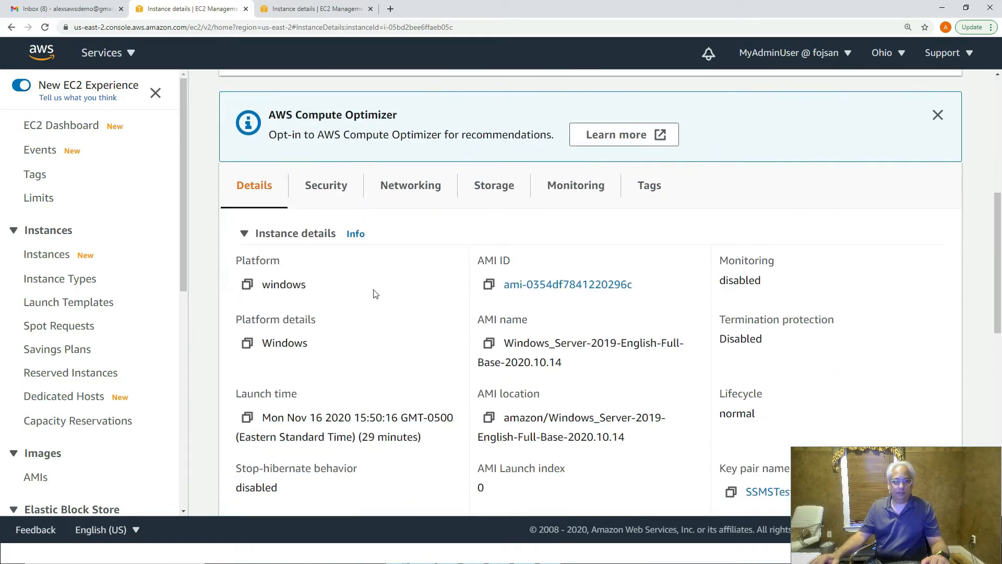
click(501, 184)
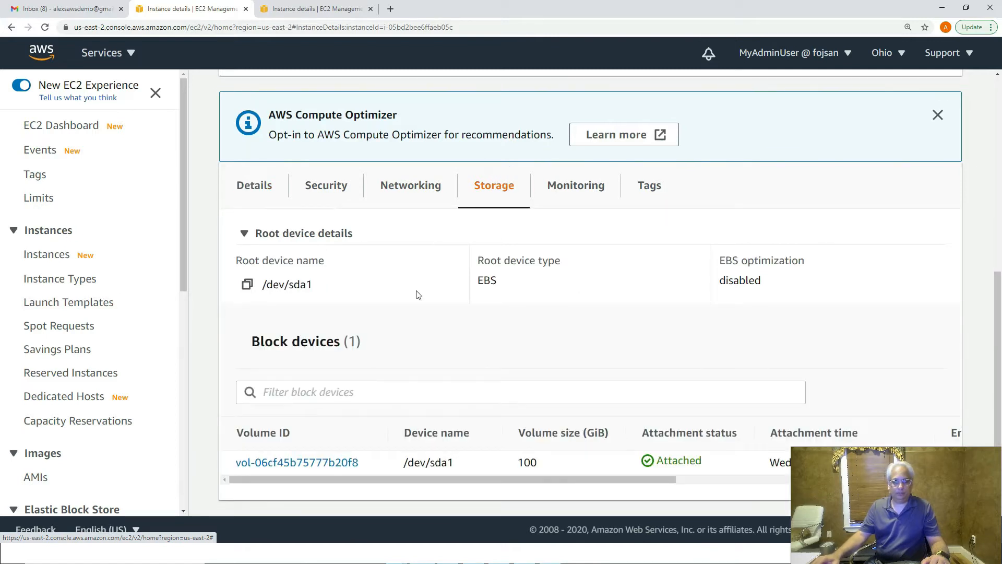
click(293, 462)
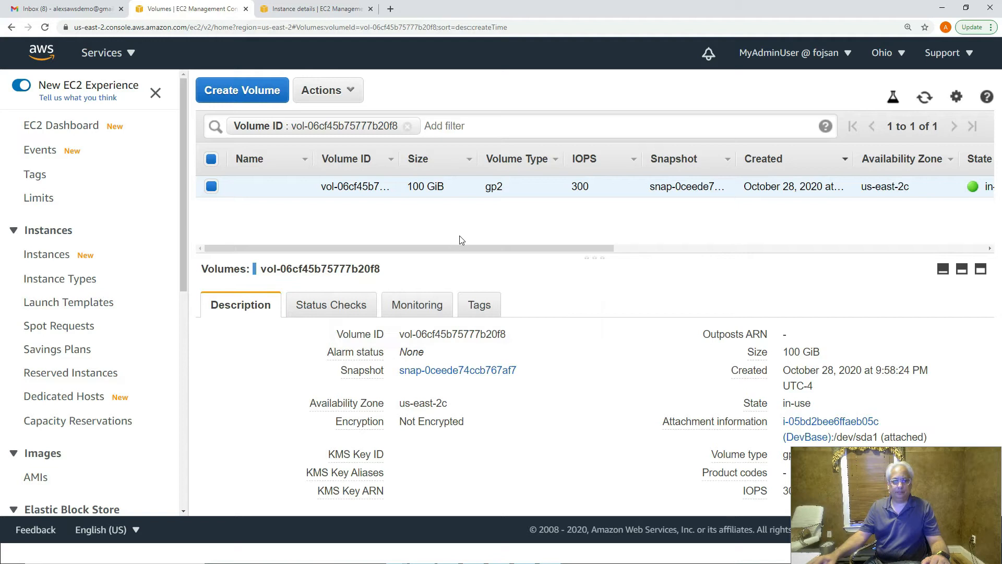
click(334, 98)
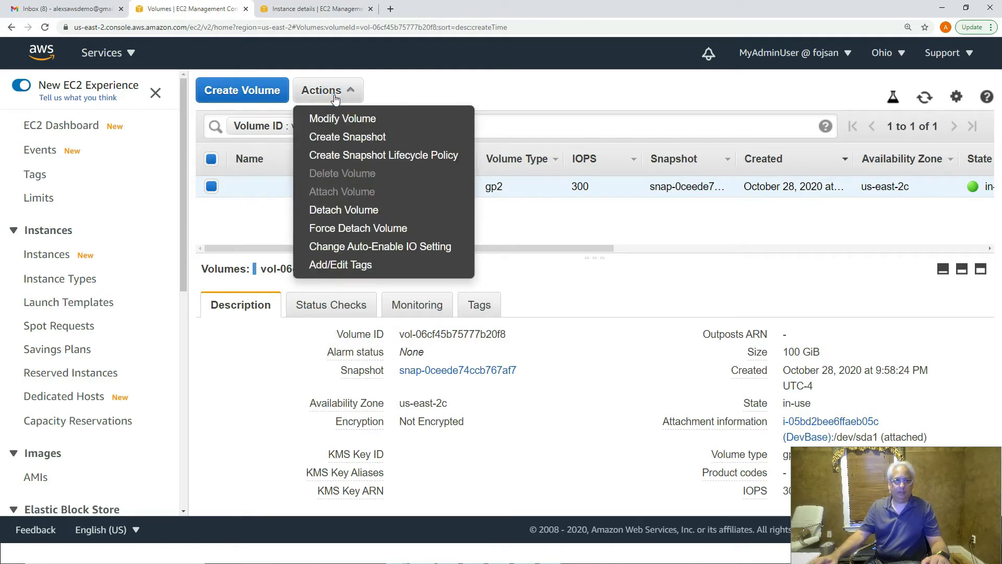
- Snapshot the volume with description 'Developer Base EC2 Class' and tag Name = Developer
click(384, 137)
click(360, 218)
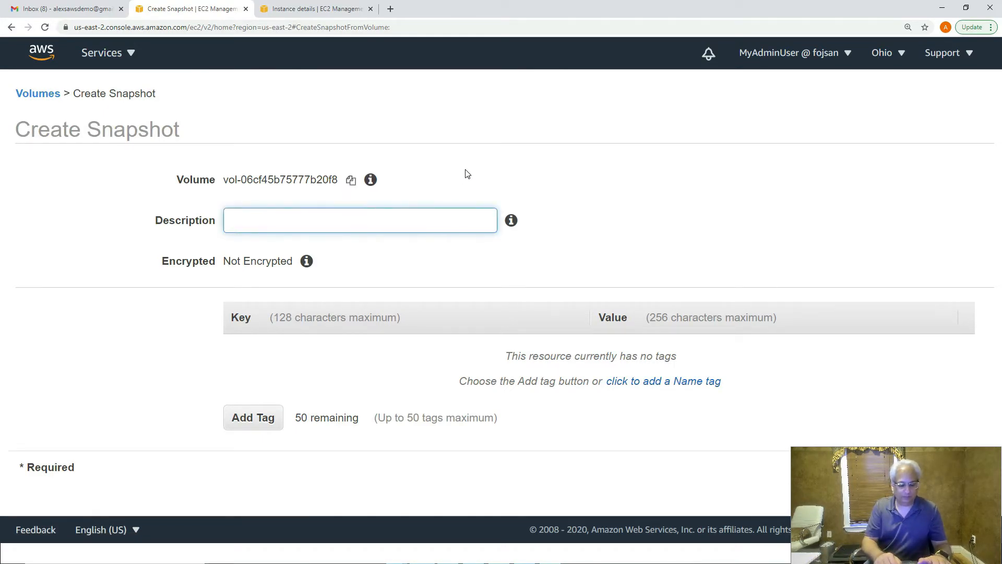
text(Developer Base I)
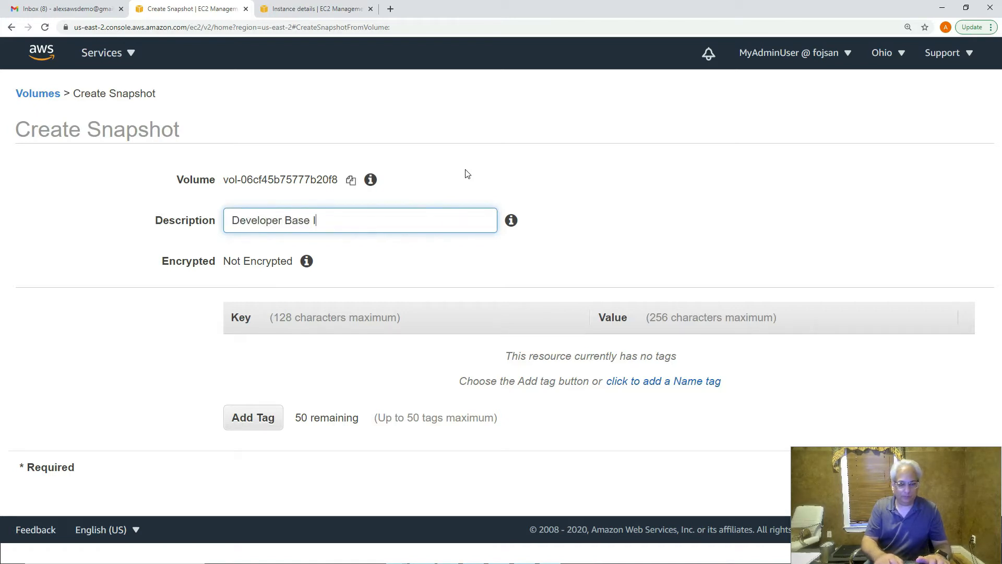
key(BackSpace)
key(BackSpace)
key(BackSpace)
key(BackSpace)
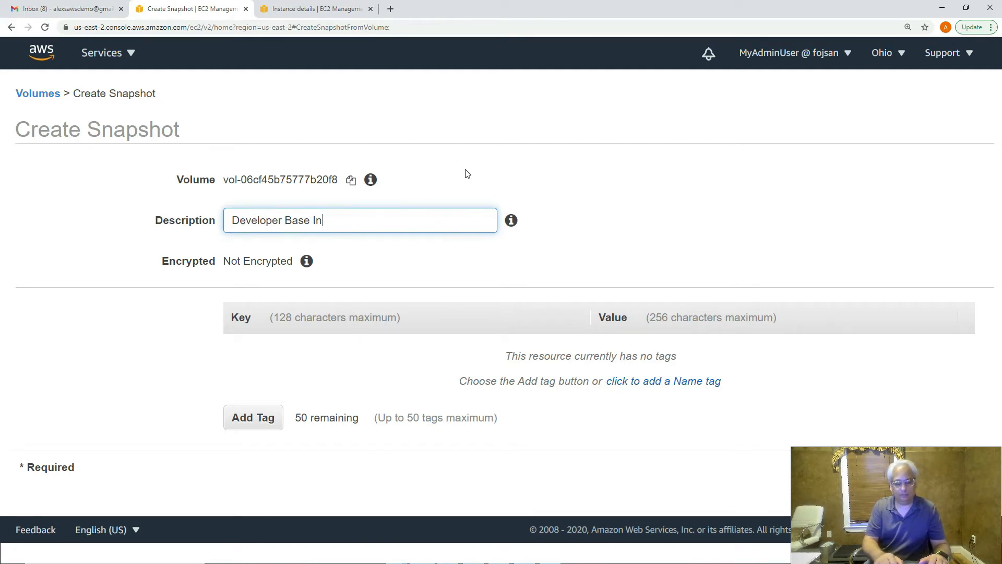
key(BackSpace)
key(BackSpace)
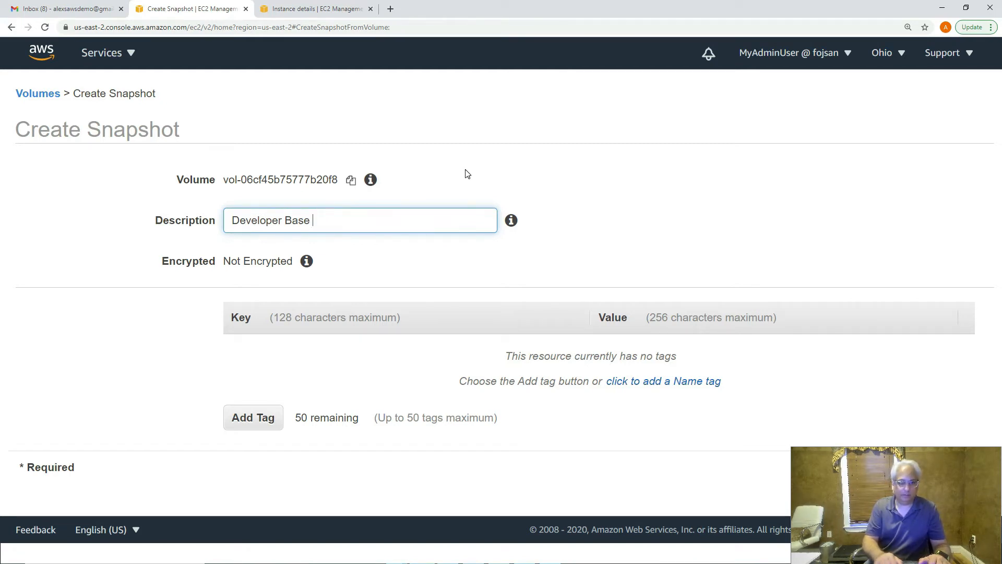
text(EC2)
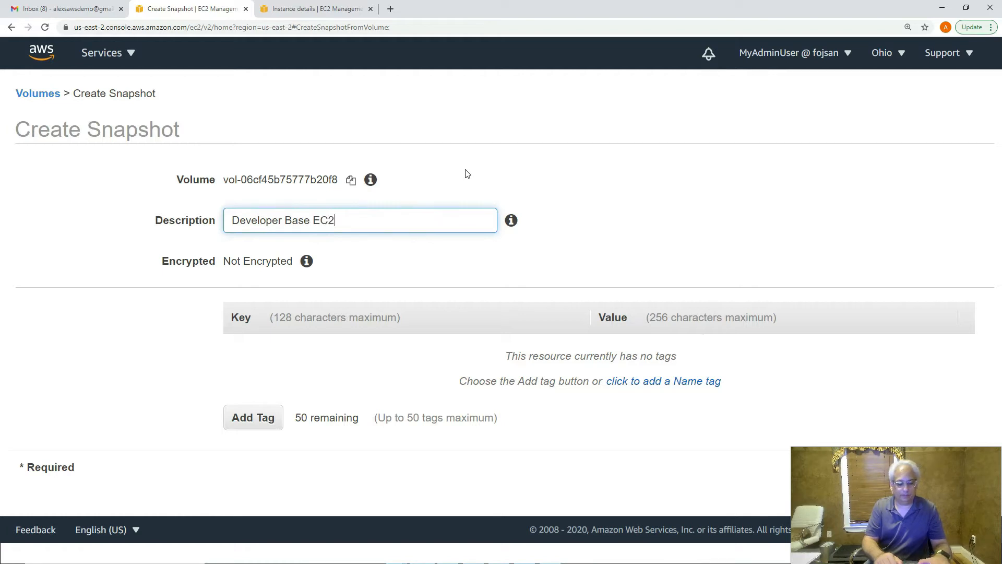
text( Class)
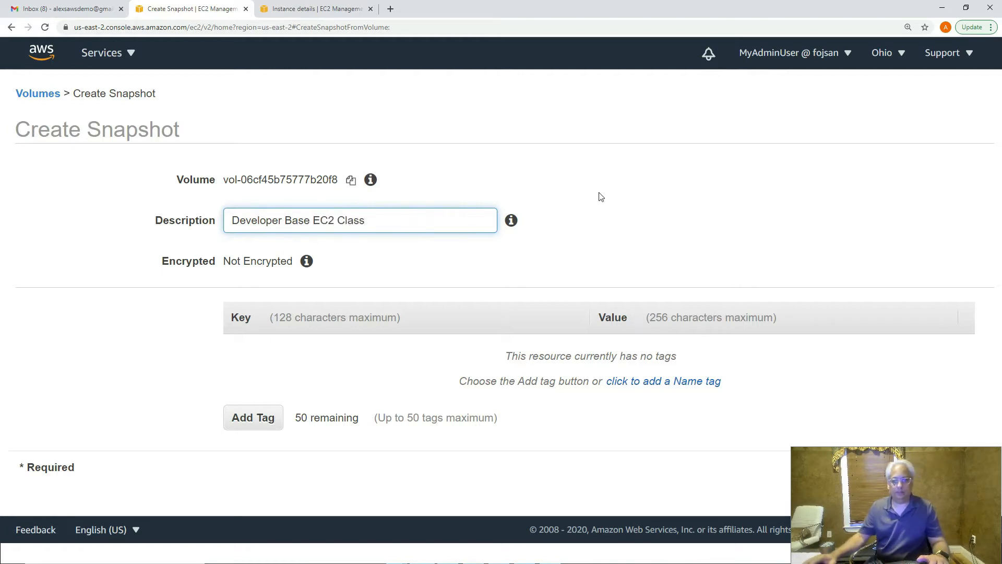
click(264, 416)
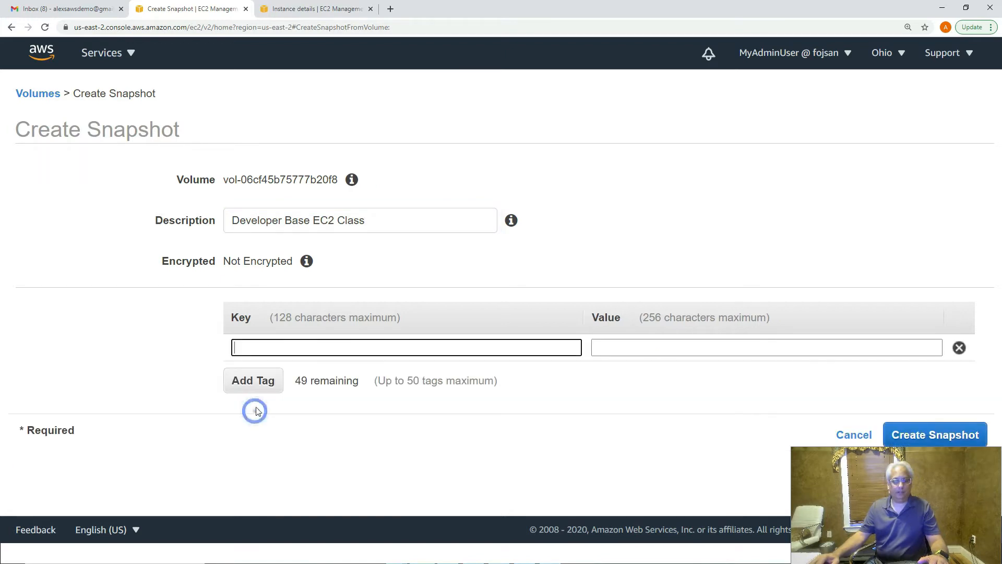
text(Name)
key(Tab)
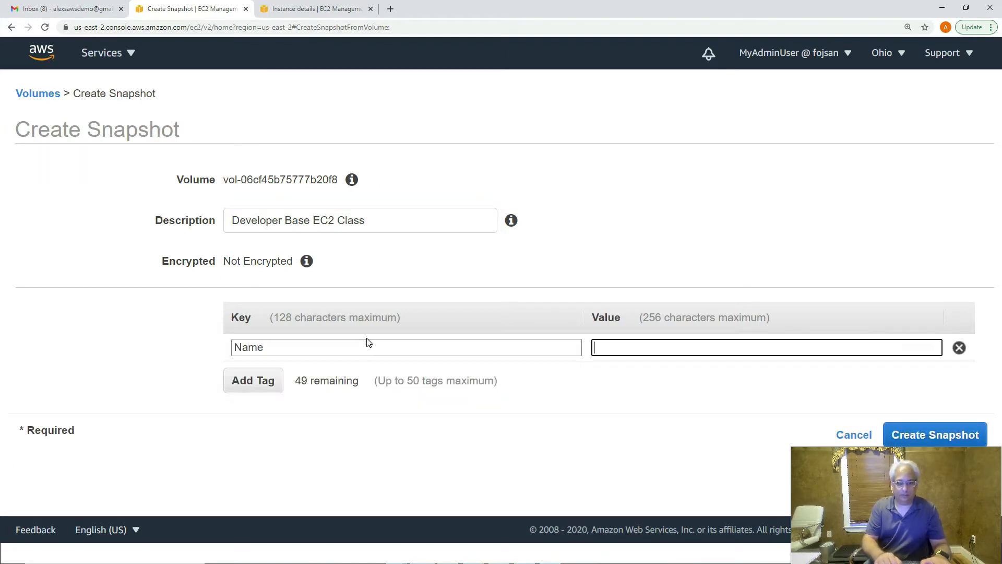
text(Developer)
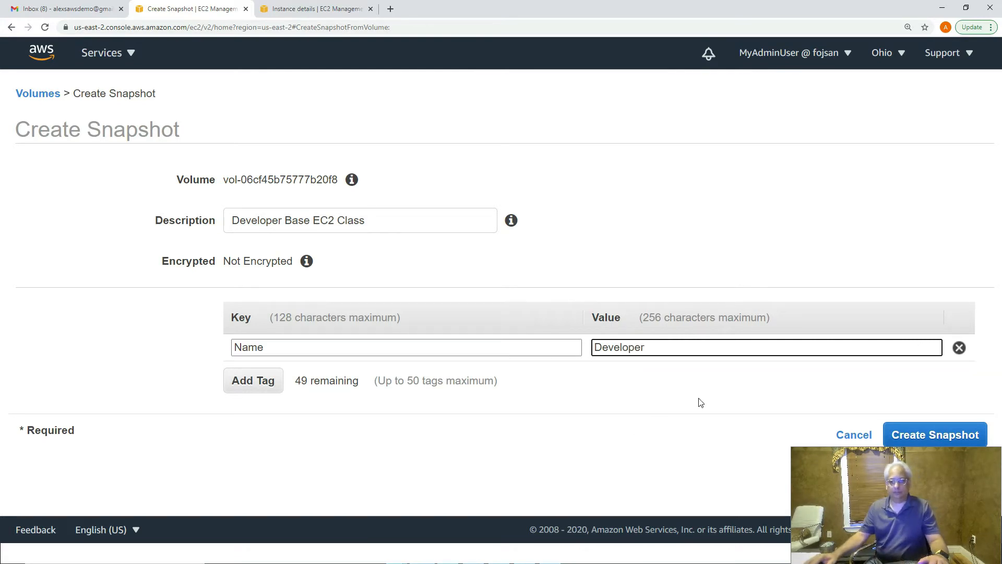
click(934, 436)
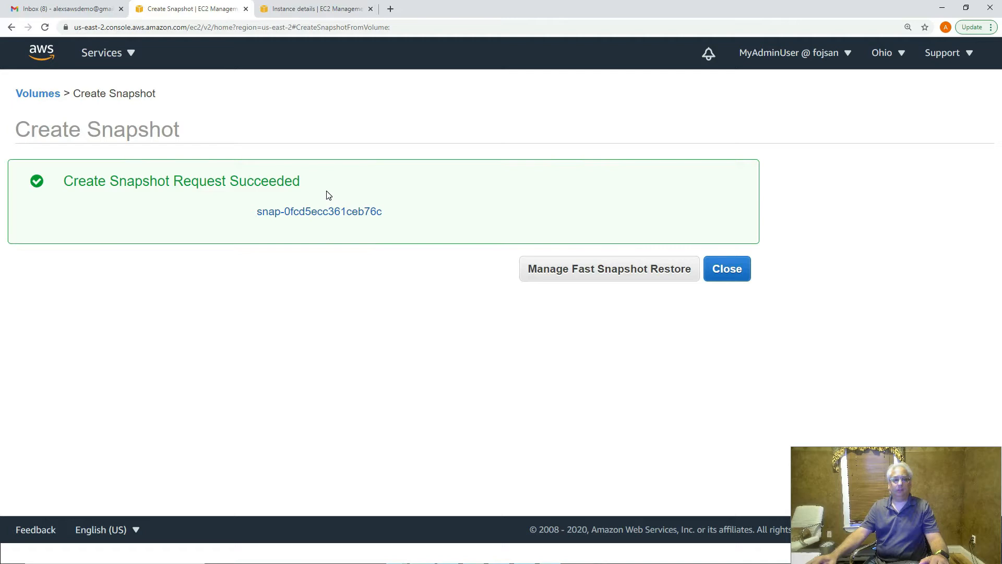
- Go to the Elastic Block Store Snapshots list and refresh it
click(728, 270)
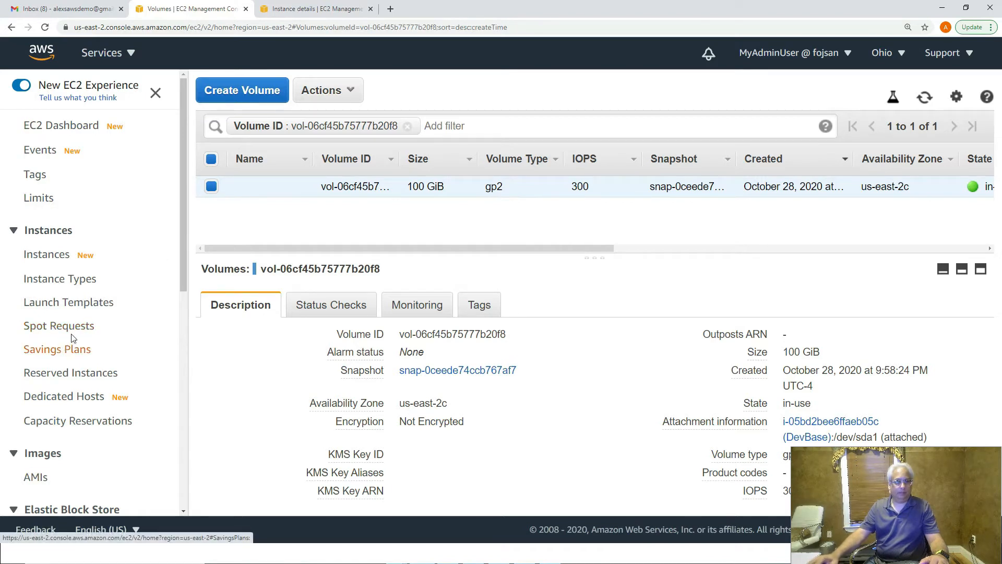
scroll(50, 308, down, 5)
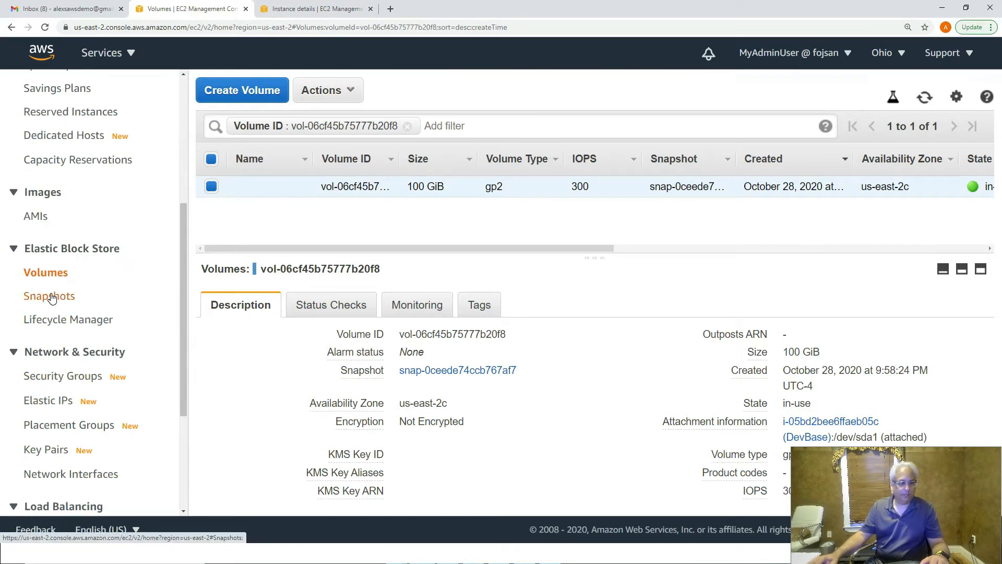
click(51, 298)
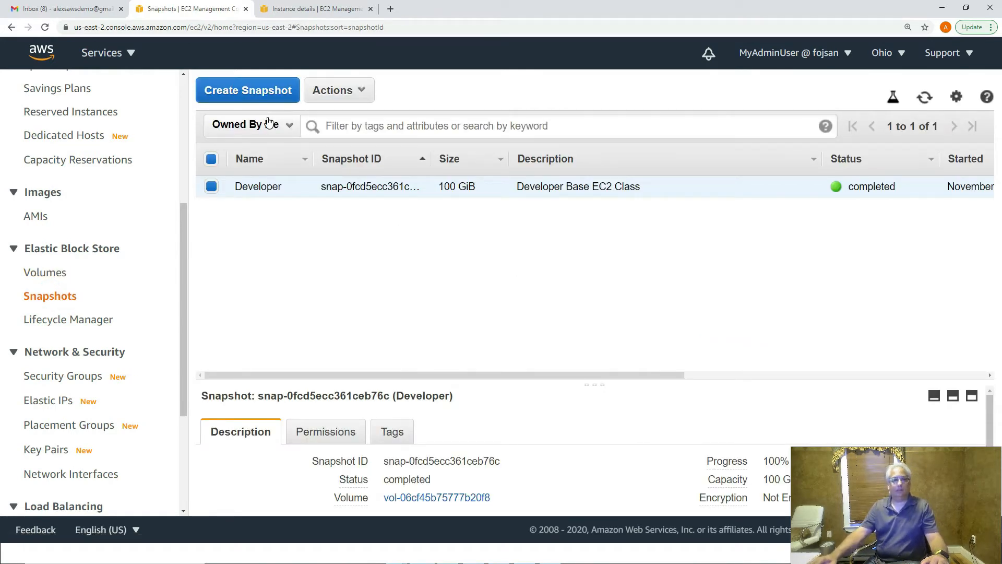
click(923, 99)
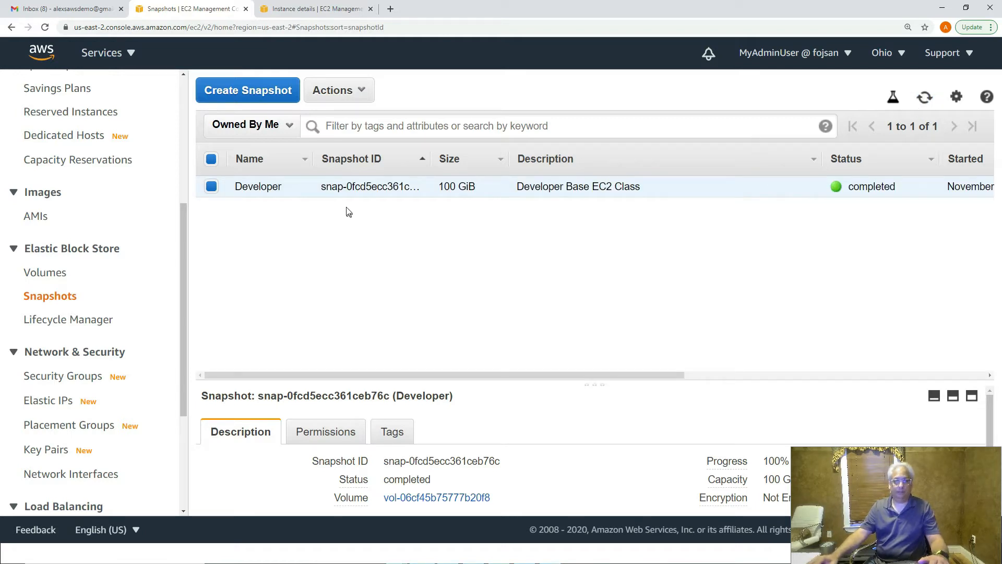
- Check the Developer snapshot shows completed, sorting by ID descending and resizing the panes
click(356, 189)
double_click(371, 188)
click(372, 189)
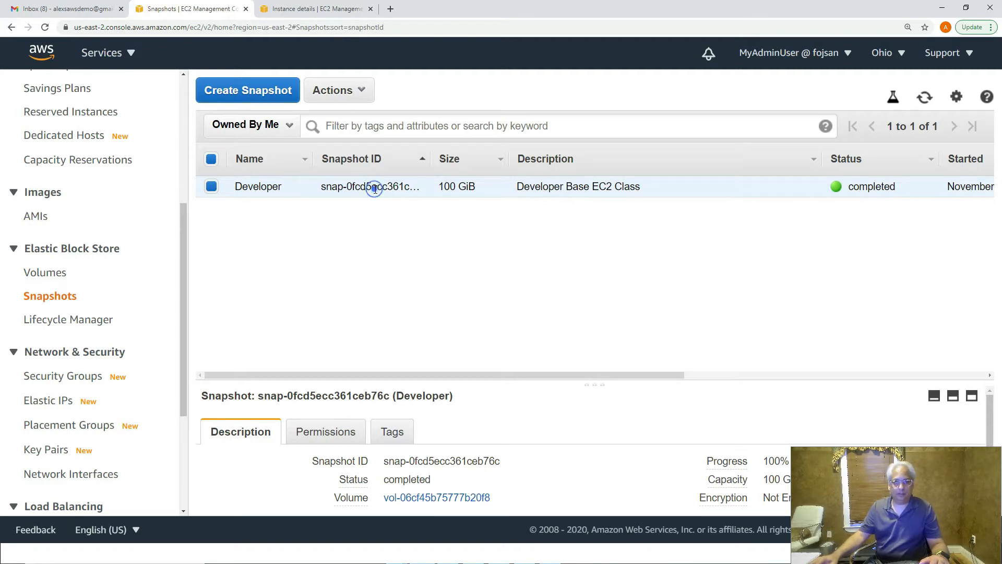
click(423, 161)
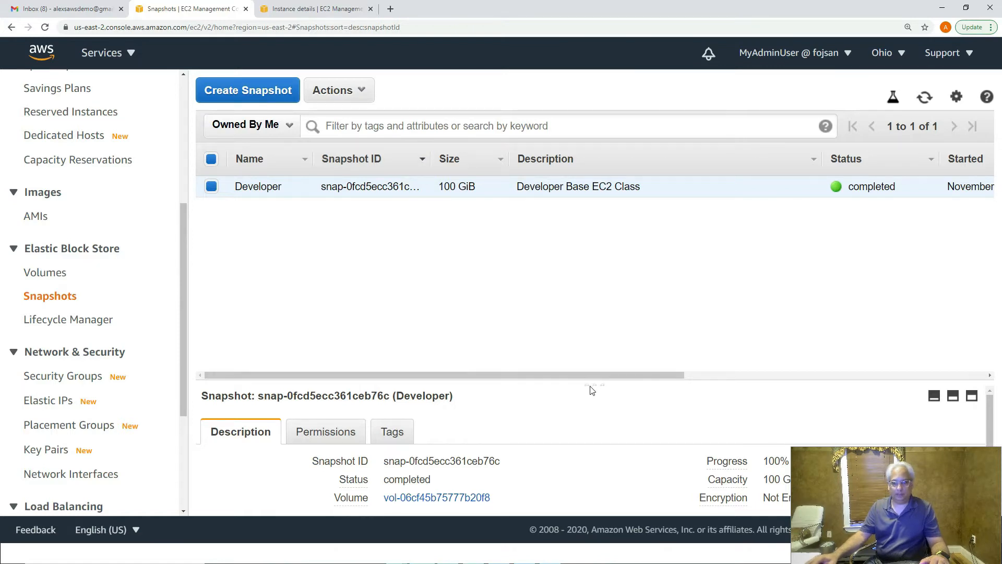
drag(593, 385, 593, 207)
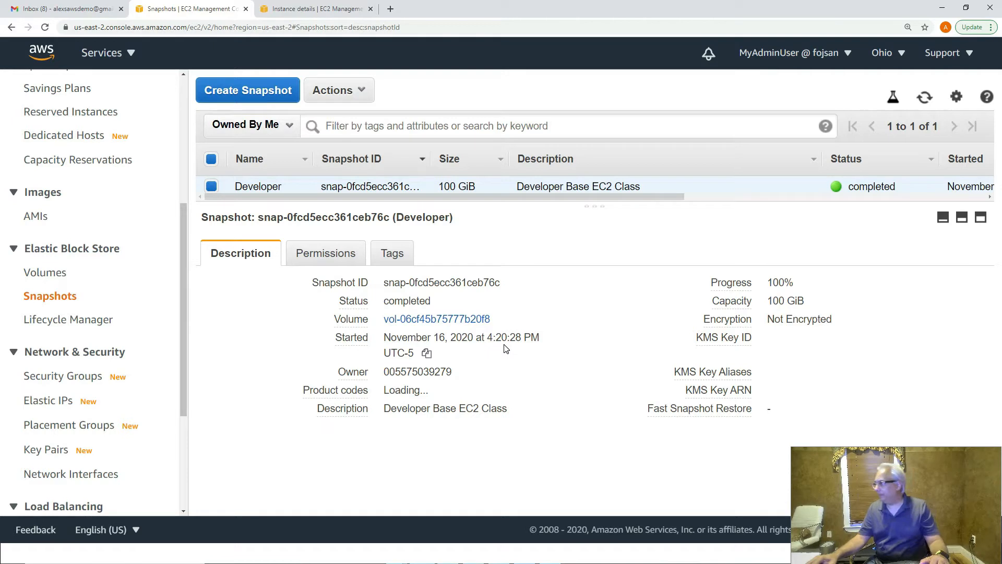
click(597, 206)
drag(598, 232, 594, 343)
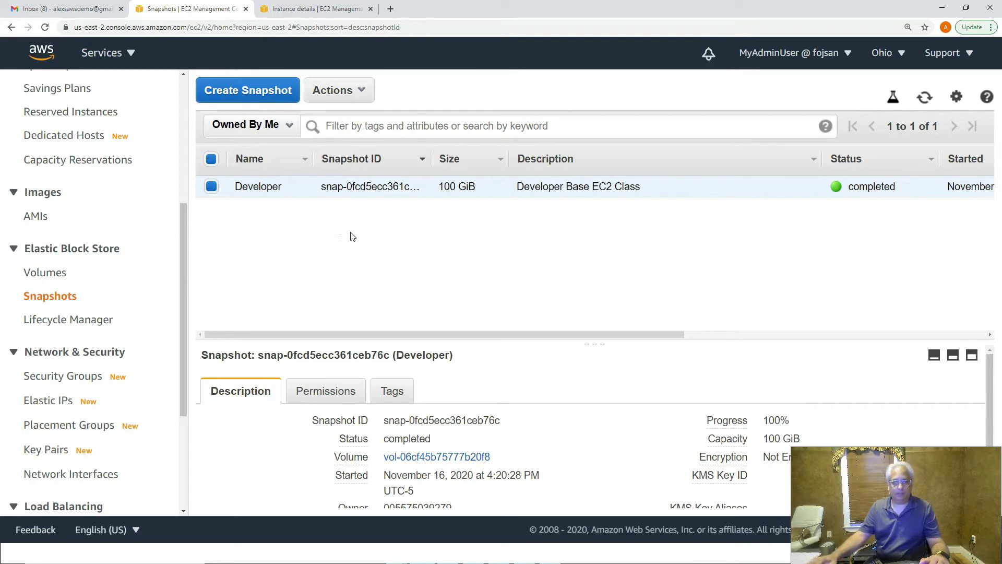
click(348, 94)
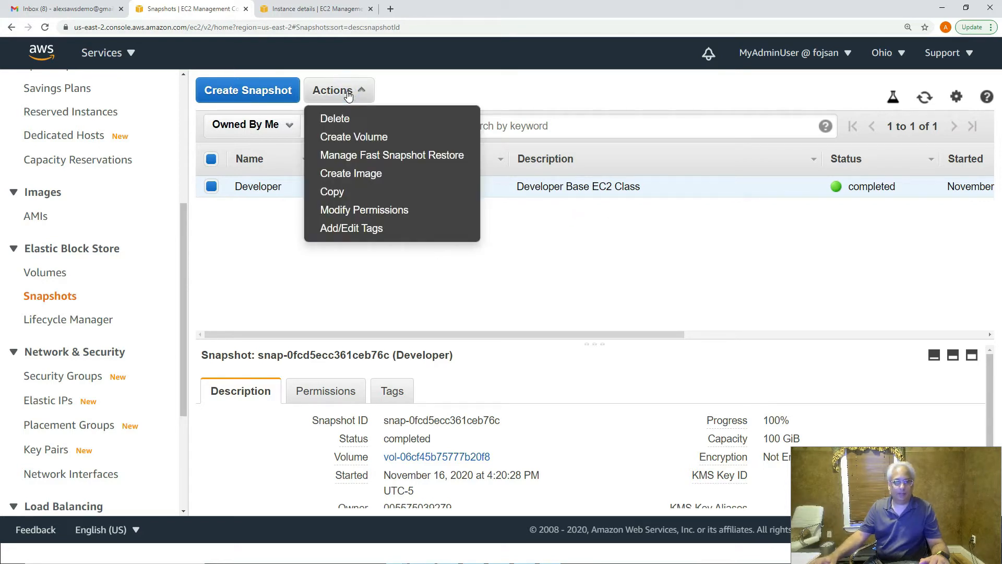
- Create image 'Developer Base System' from the snapshot, described 'Starting New Hire Developer'
click(389, 179)
click(446, 174)
text(Developer Baswe System)
key(Tab)
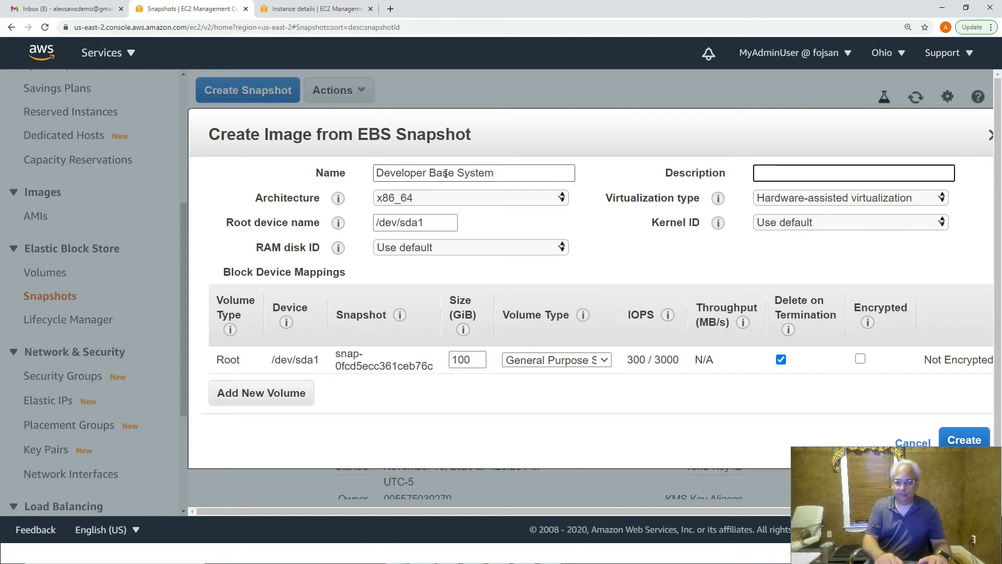
text(Starting New)
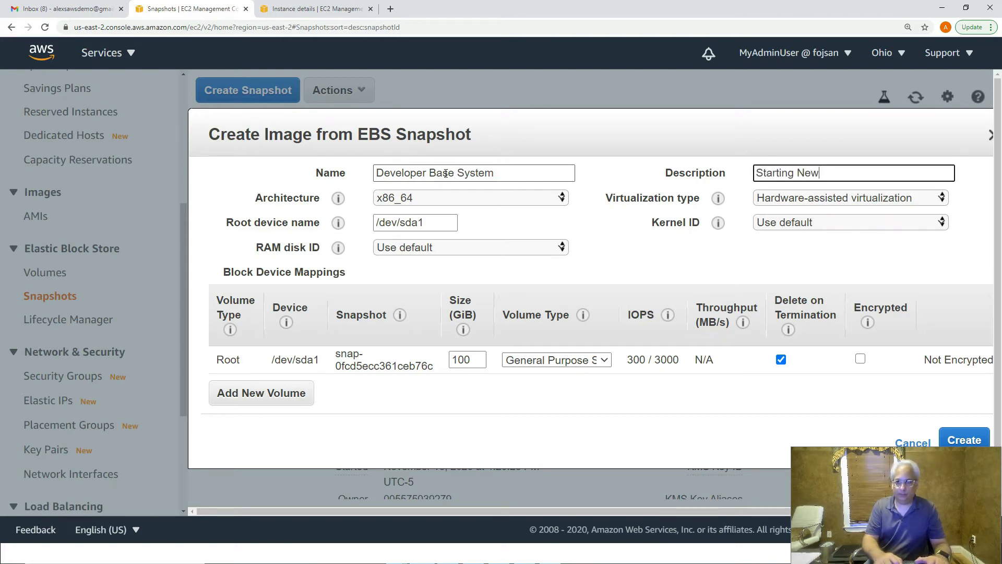
text( Hire Develope)
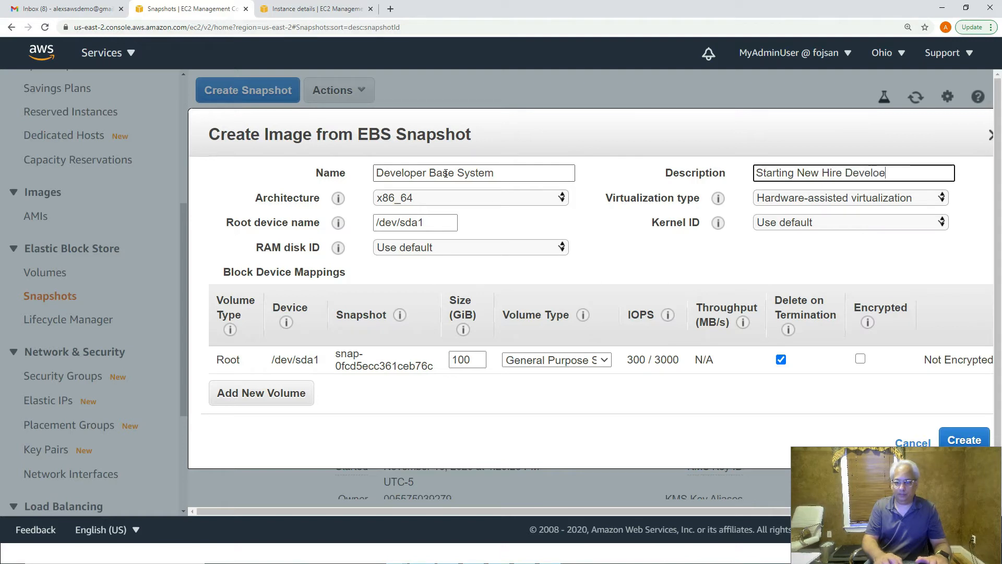
text(r)
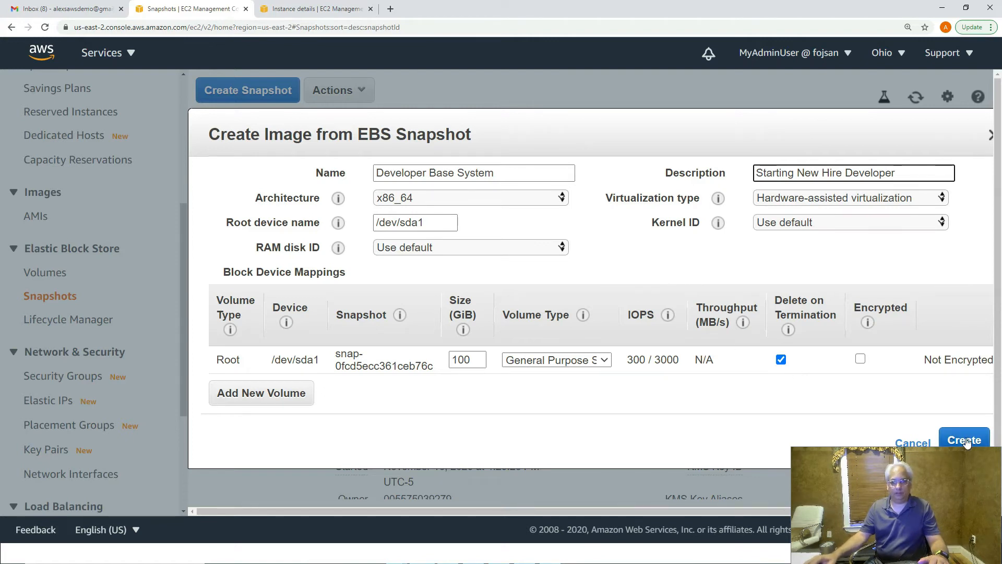
click(965, 440)
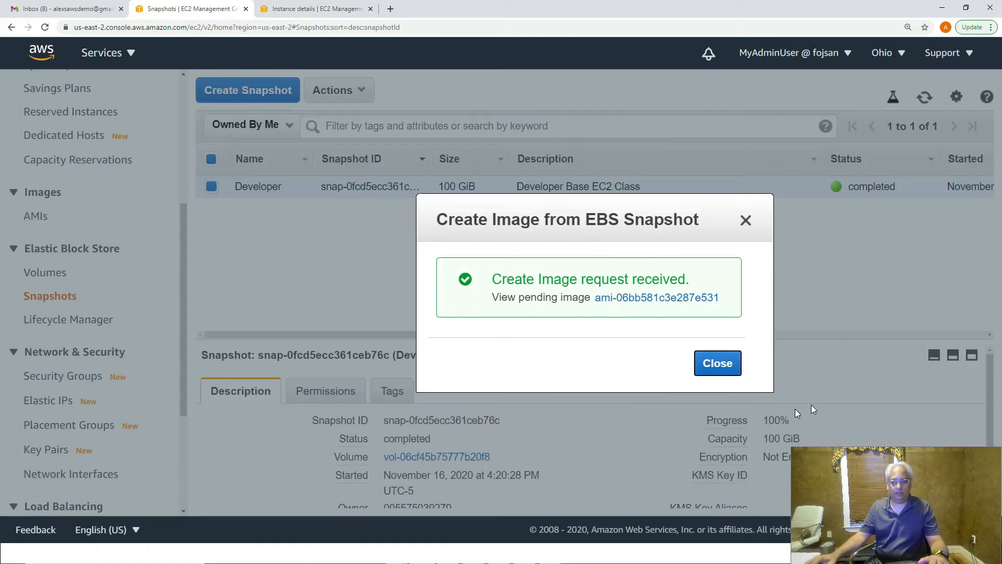
click(717, 366)
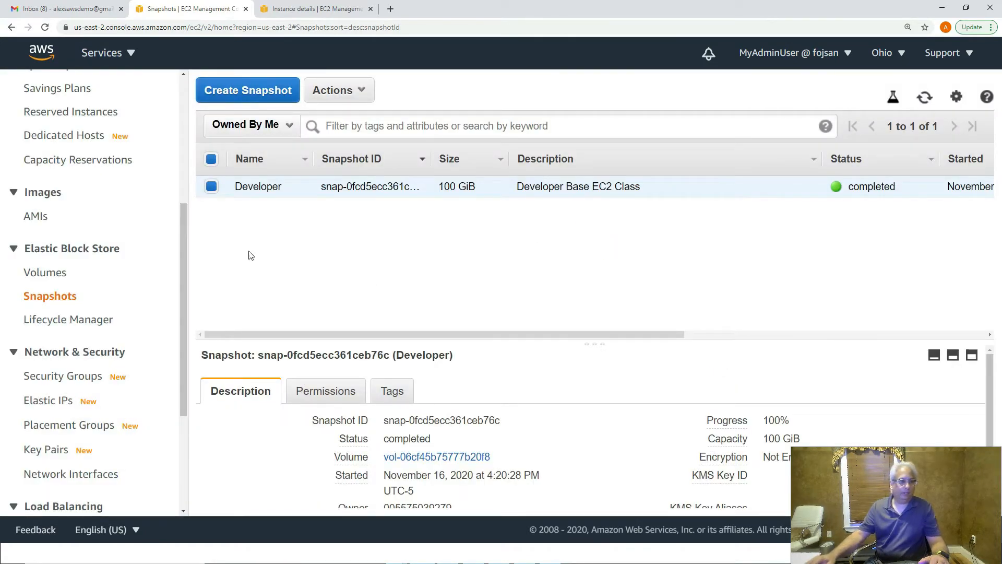
- Confirm the Developer Base System AMI is available and launch an instance from it
click(36, 215)
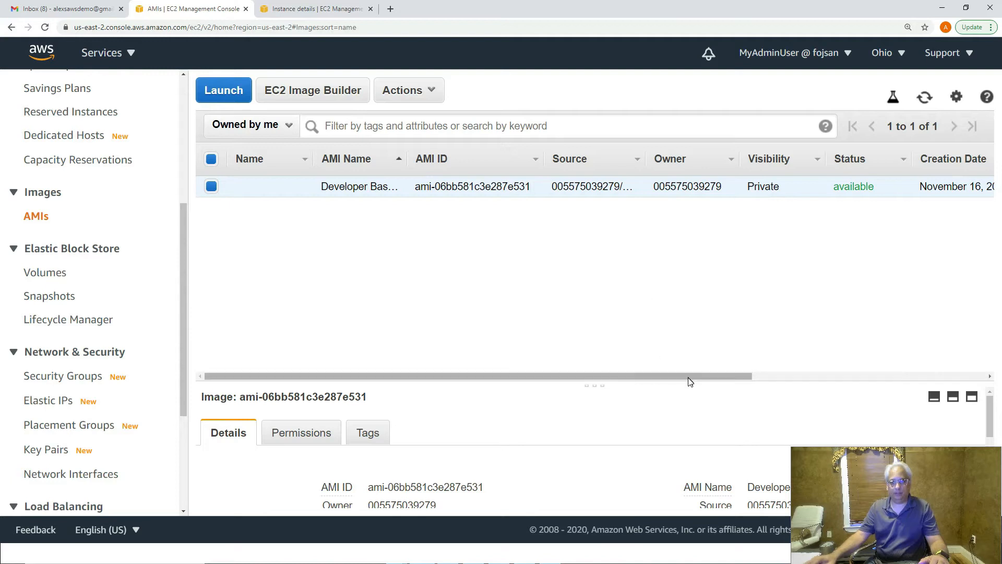
drag(735, 377, 984, 368)
scroll(664, 353, left, 5)
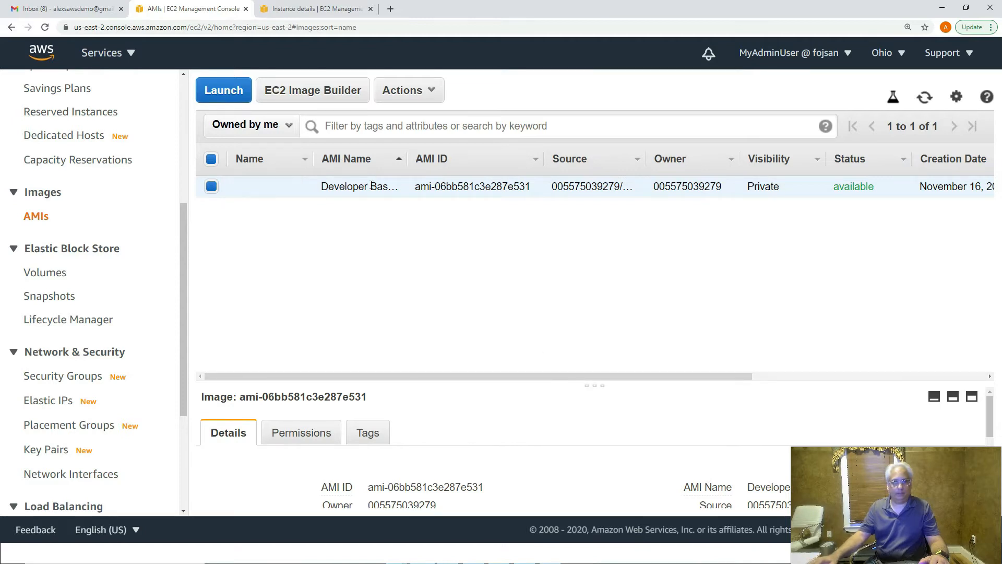
drag(600, 385, 606, 315)
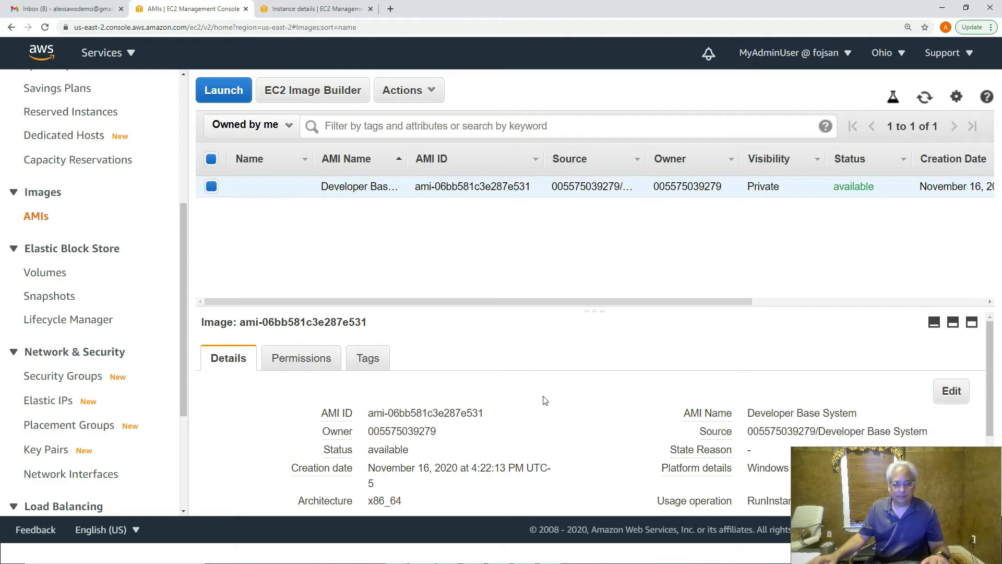
scroll(559, 410, down, 3)
scroll(560, 411, up, 3)
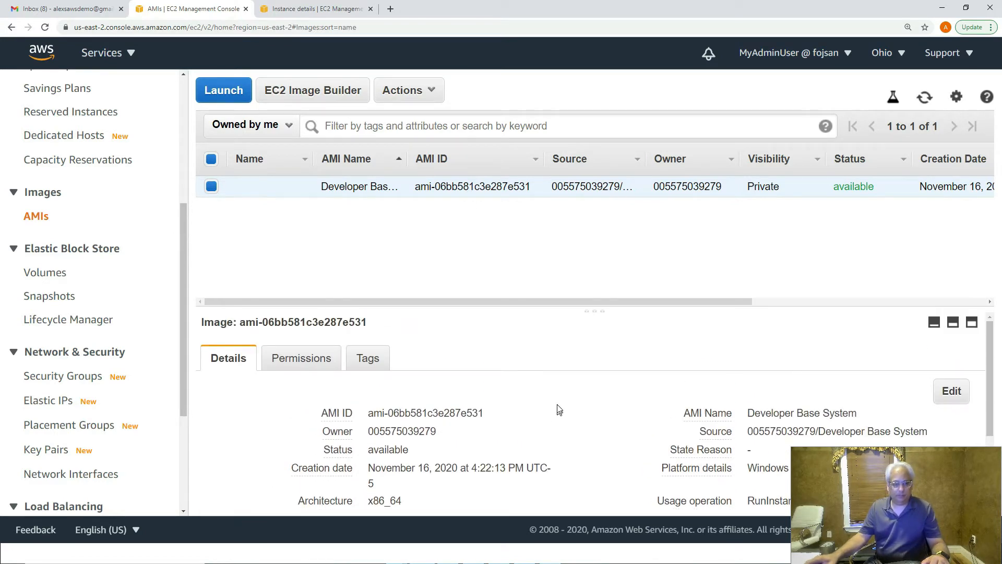
click(406, 93)
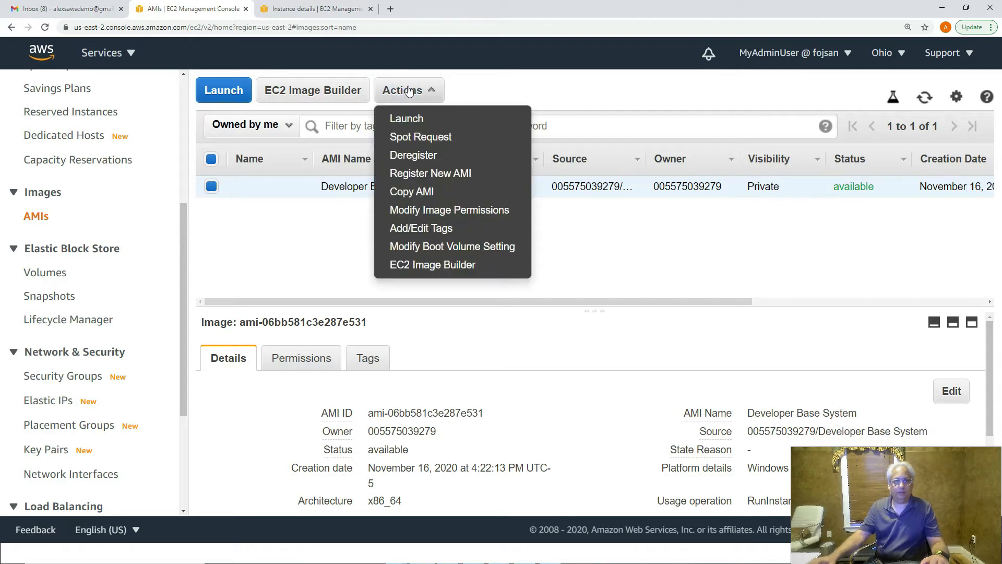
click(432, 119)
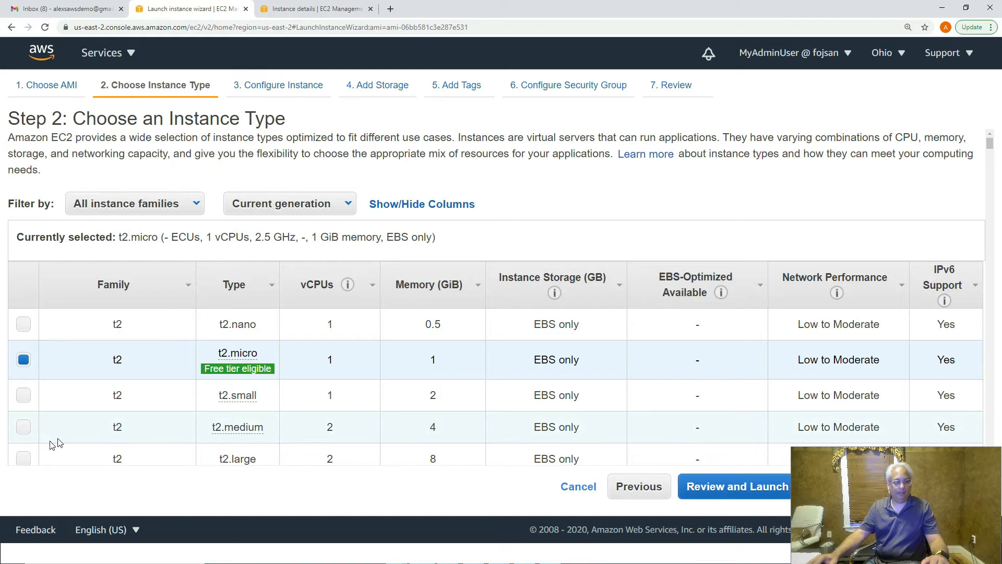
- Choose the t2.large instance type and move past instance details and storage to tagging
click(24, 458)
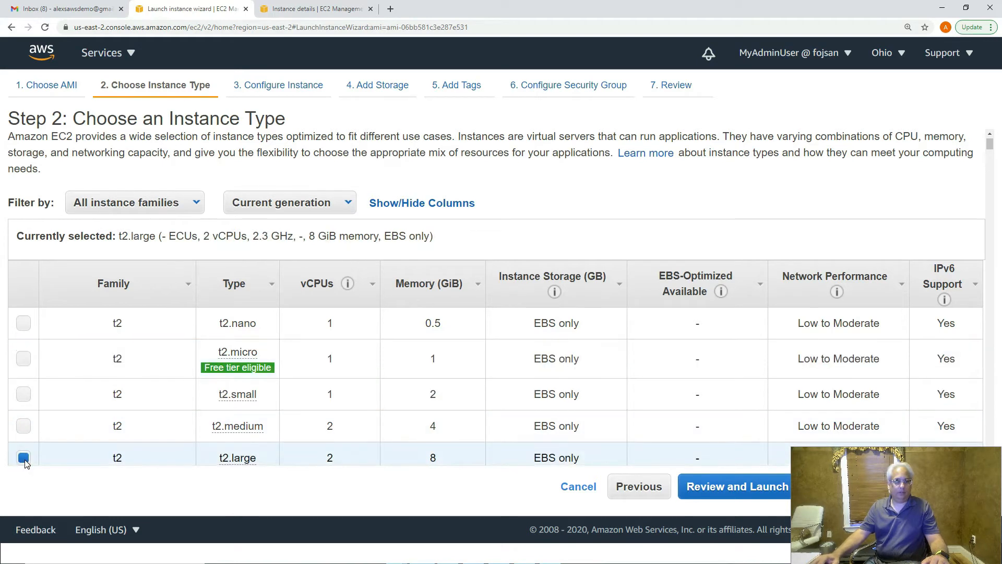
mouse_move(863, 478)
mouse_down()
mouse_move(853, 539)
mouse_move(842, 538)
mouse_up()
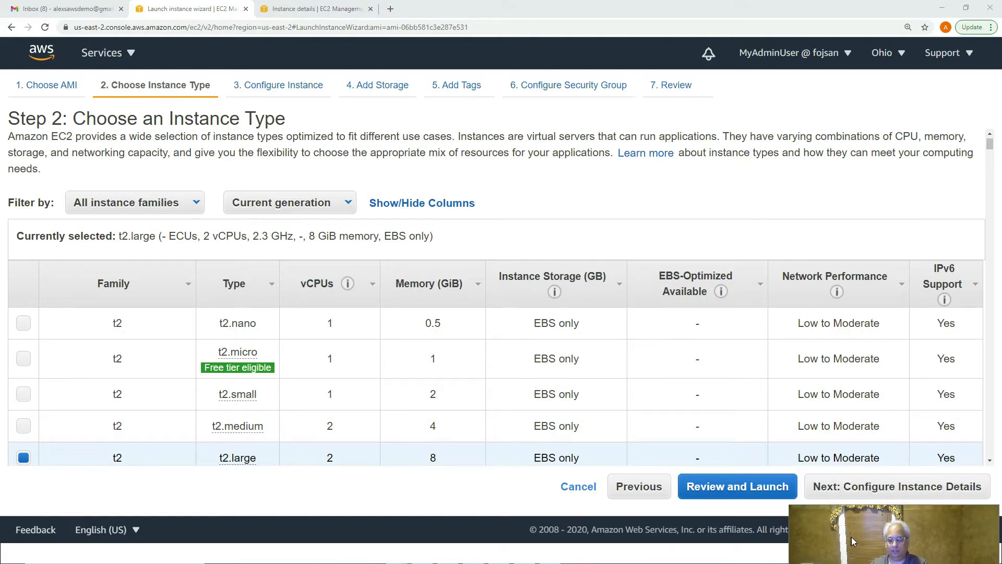
click(898, 490)
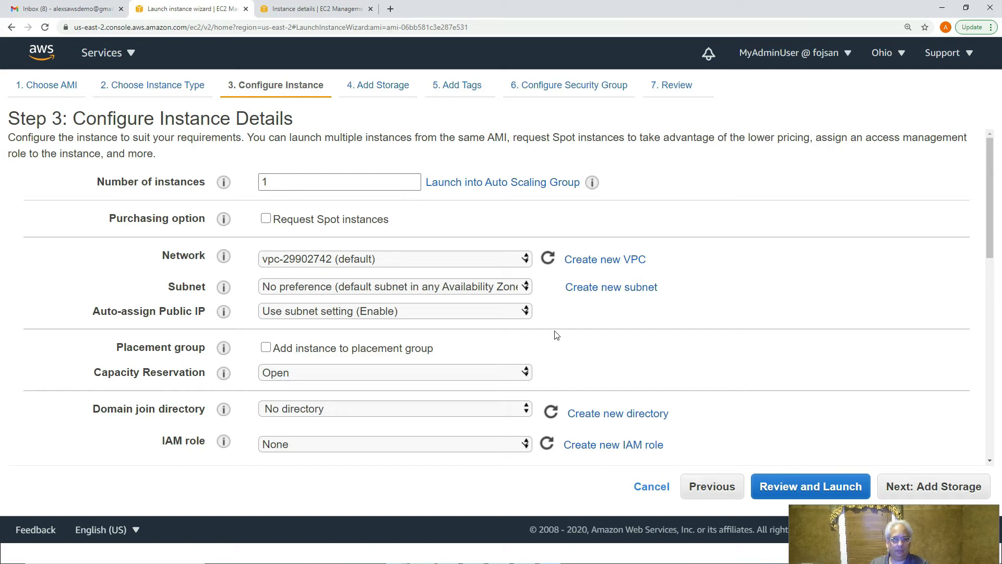
scroll(545, 385, down, 8)
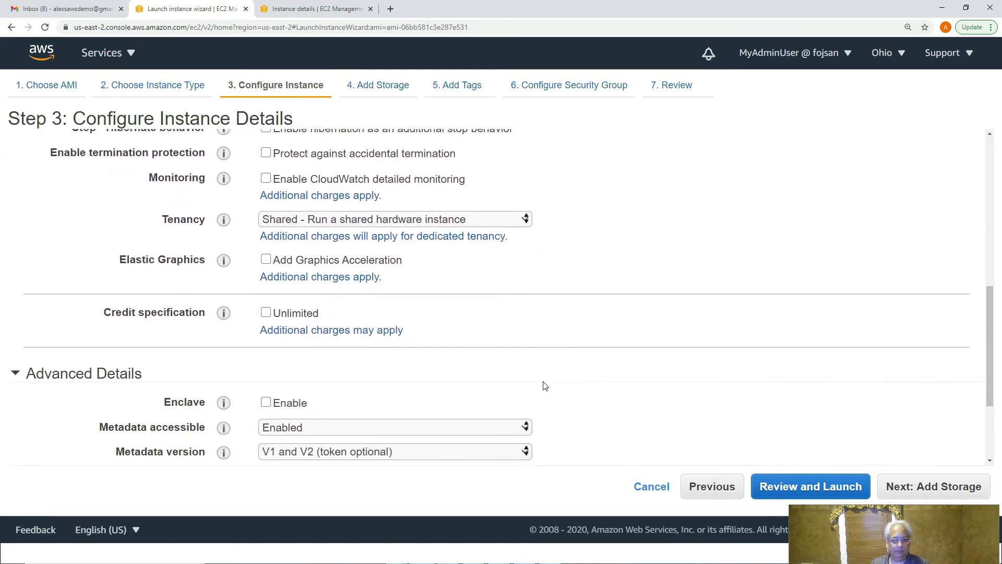
scroll(545, 385, down, 3)
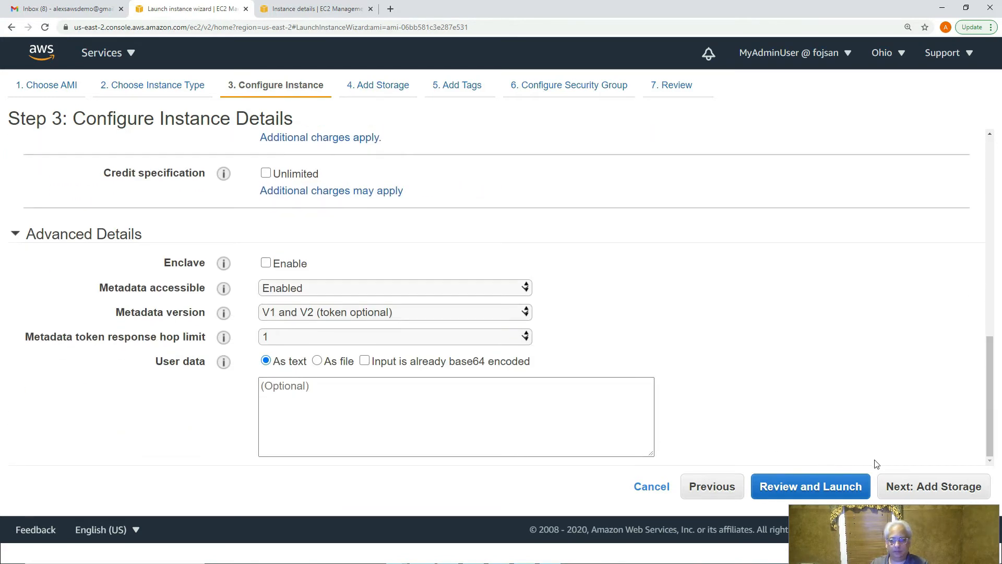
scroll(658, 342, up, 11)
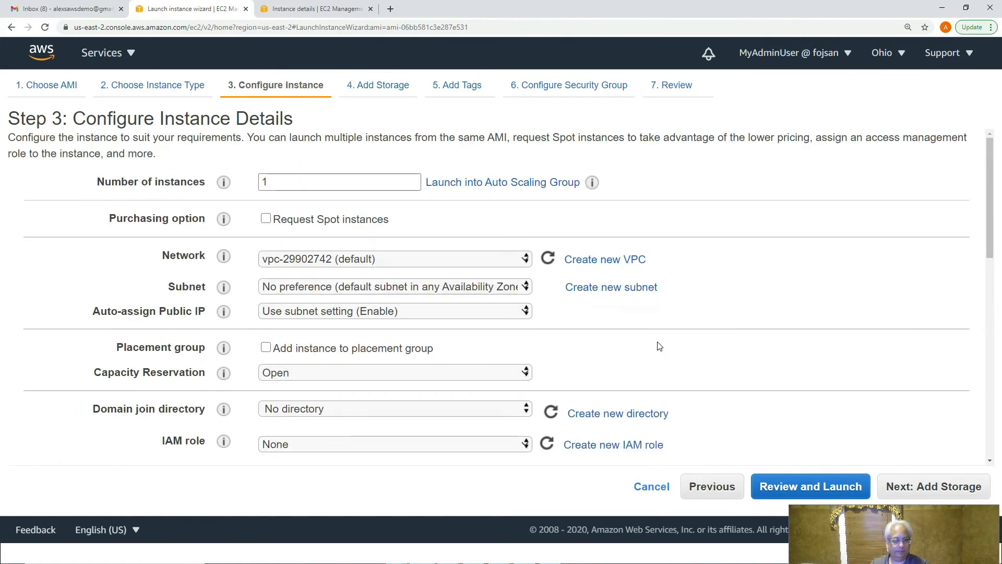
scroll(661, 352, down, 11)
click(934, 486)
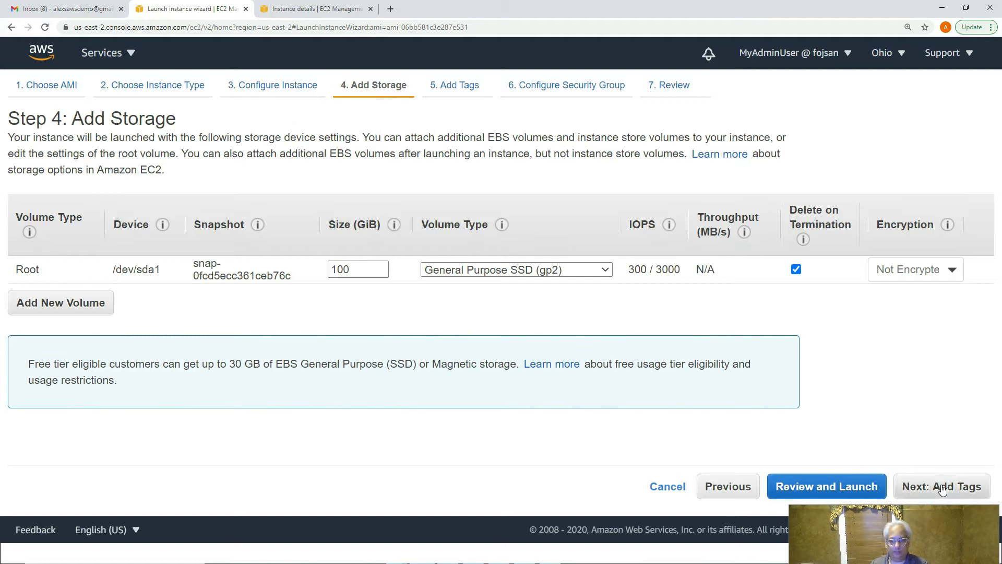
click(941, 490)
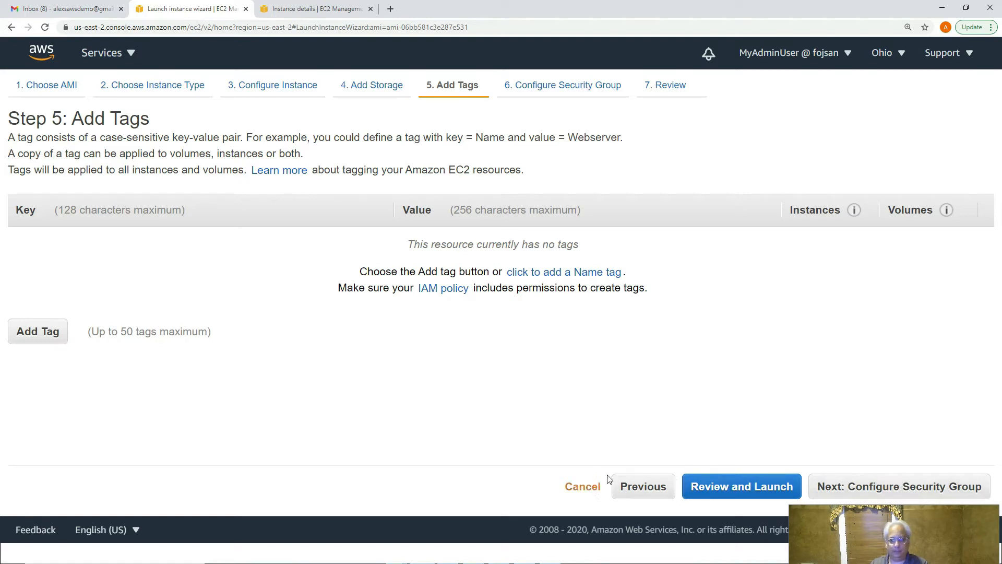
- Add the tag CreatedFrom = Custom AMI to the new instance
click(30, 333)
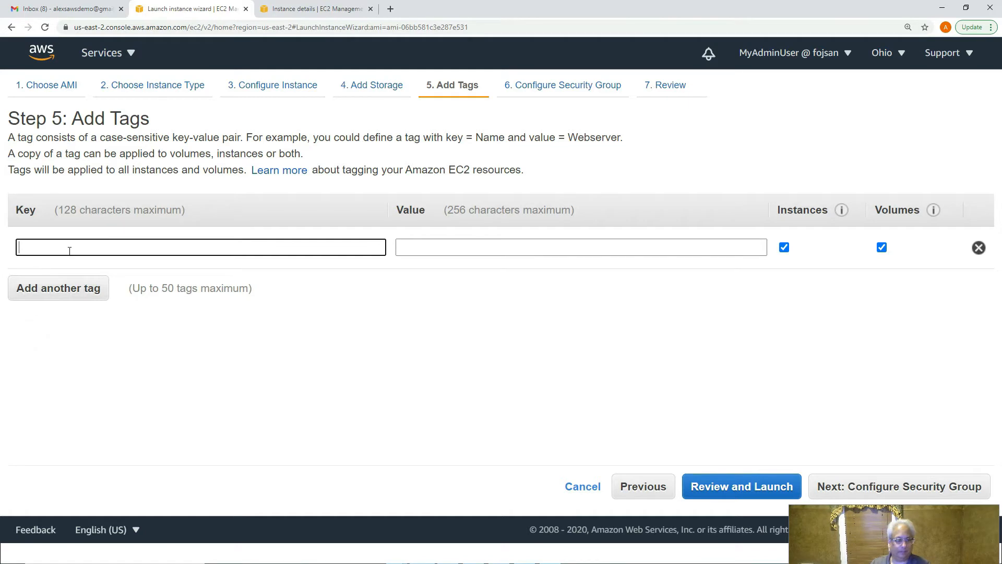
text(CreatedFrom)
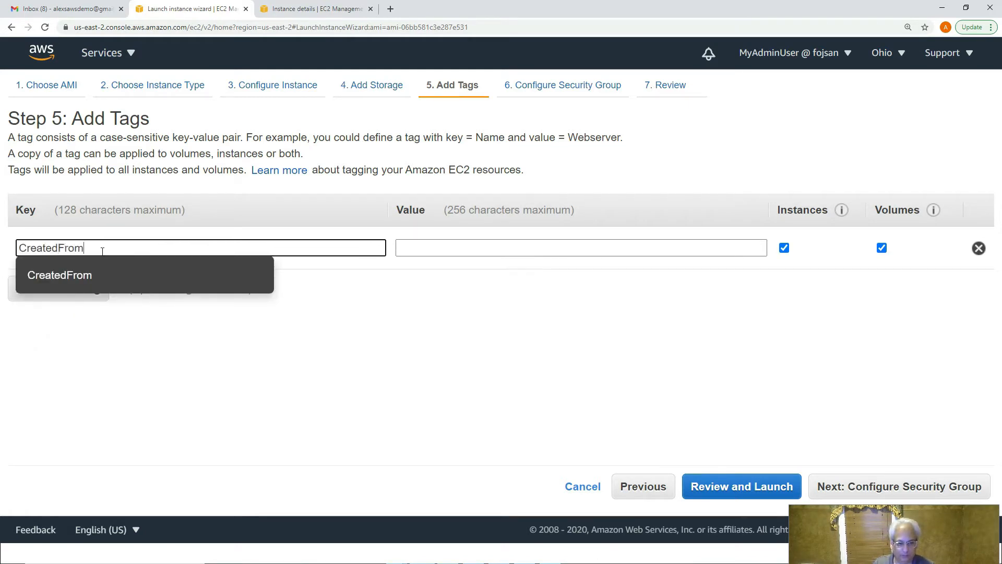
key(Tab)
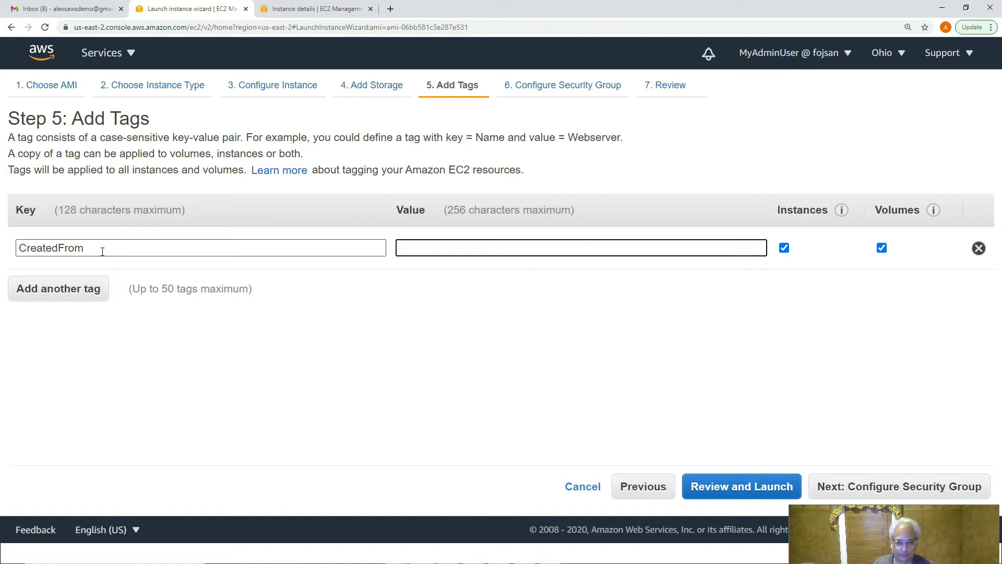
text(AMI)
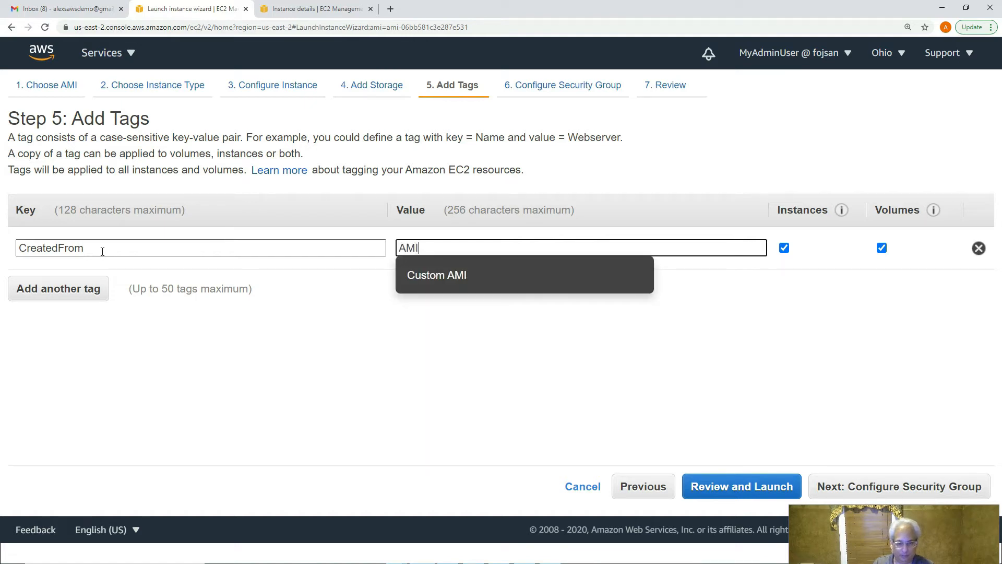
click(461, 280)
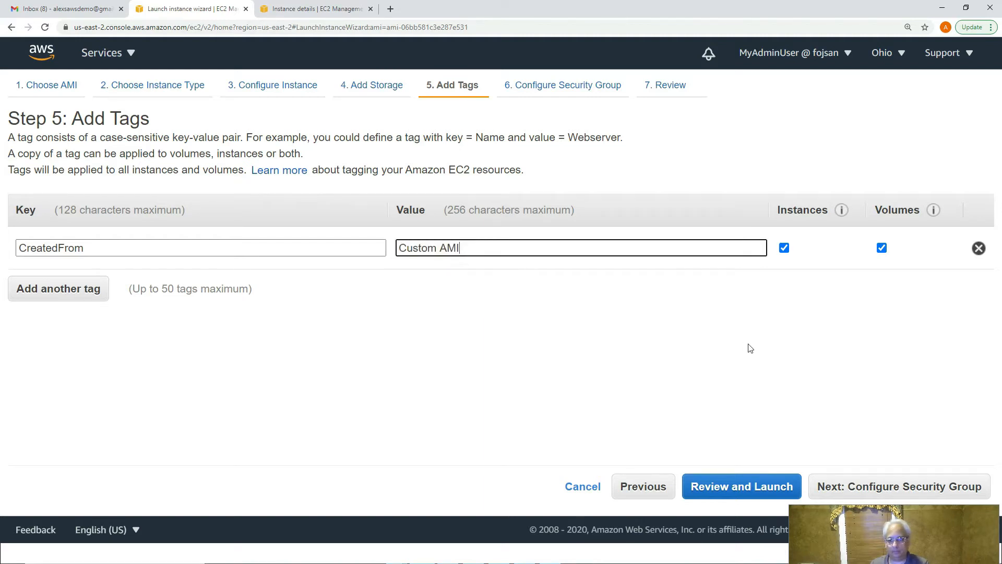
click(889, 491)
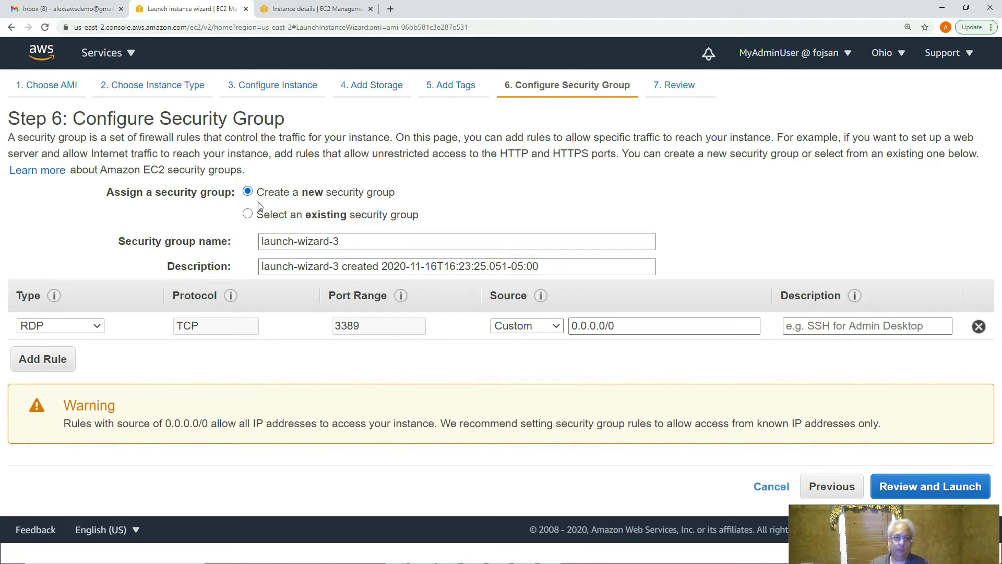
- Use the existing launch-wizard-2 security group, review the settings, and launch
click(247, 214)
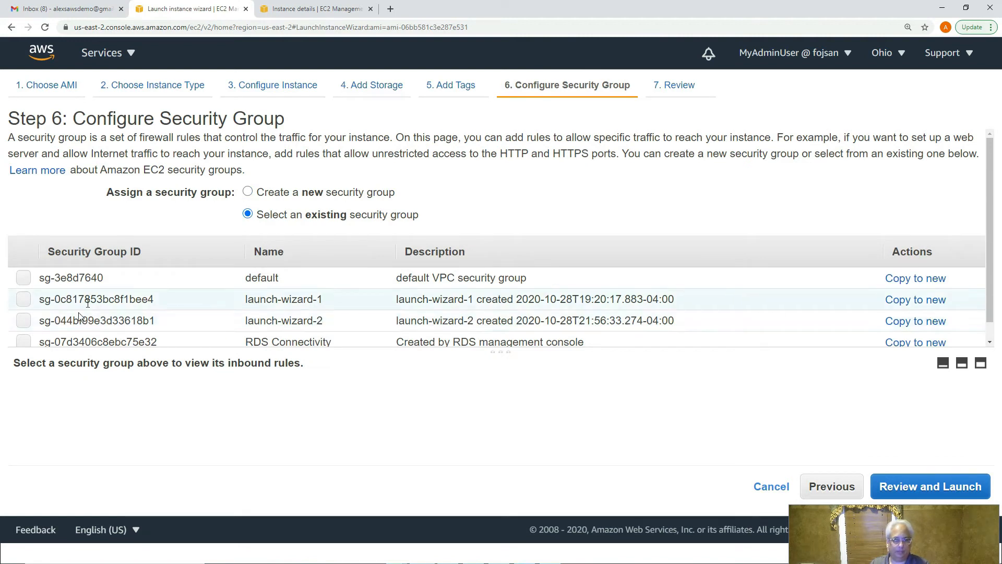
click(23, 321)
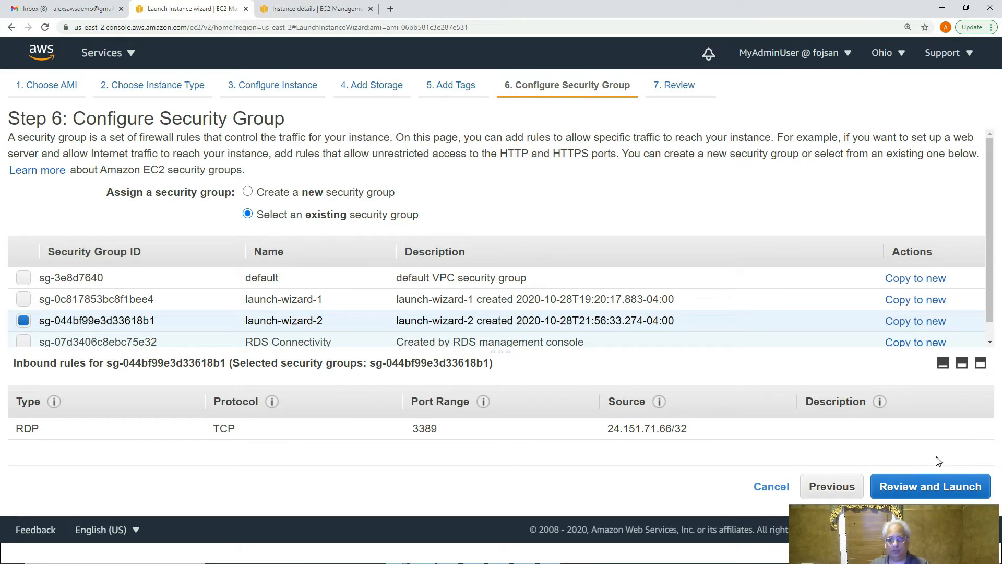
click(933, 490)
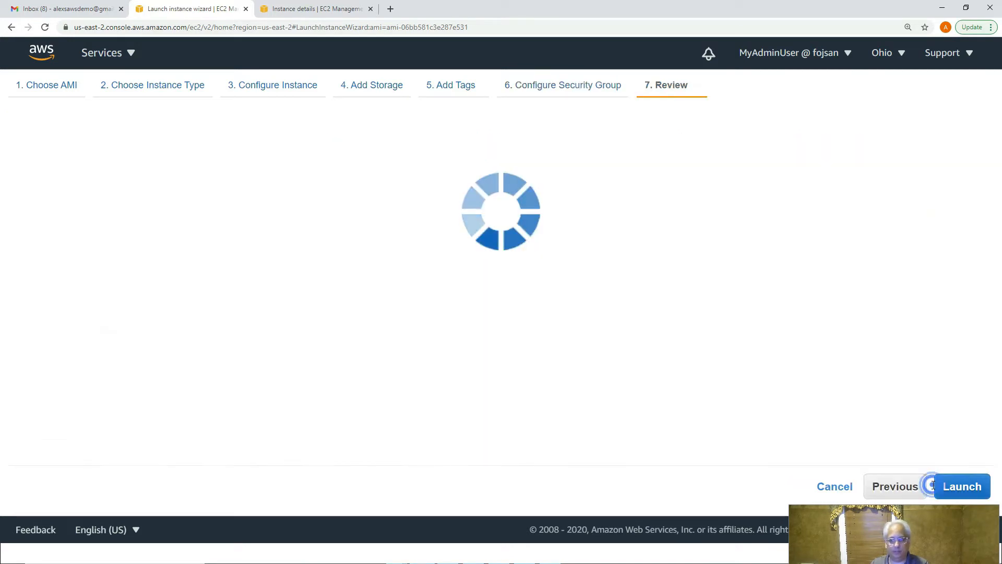
scroll(895, 410, down, 6)
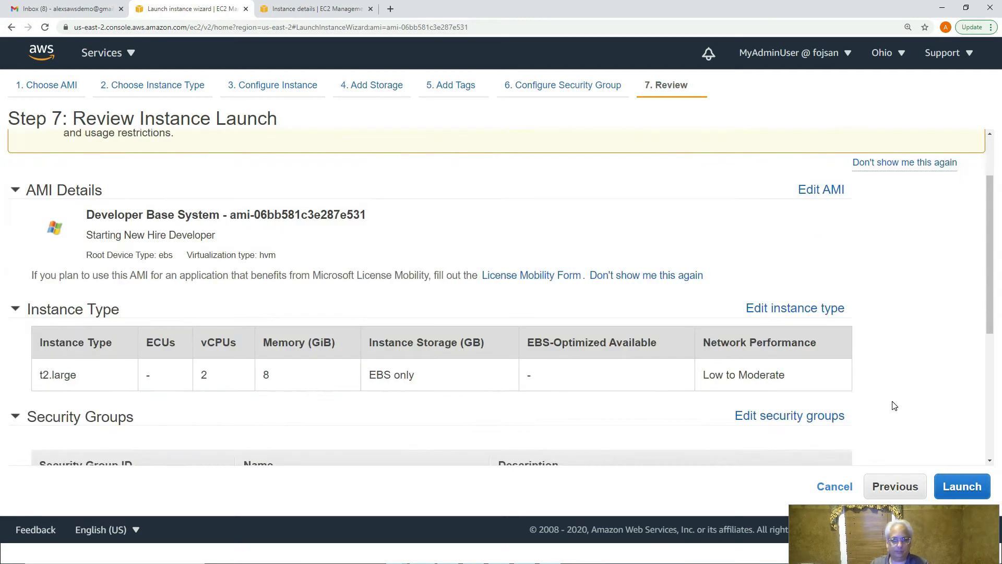
scroll(895, 406, up, 6)
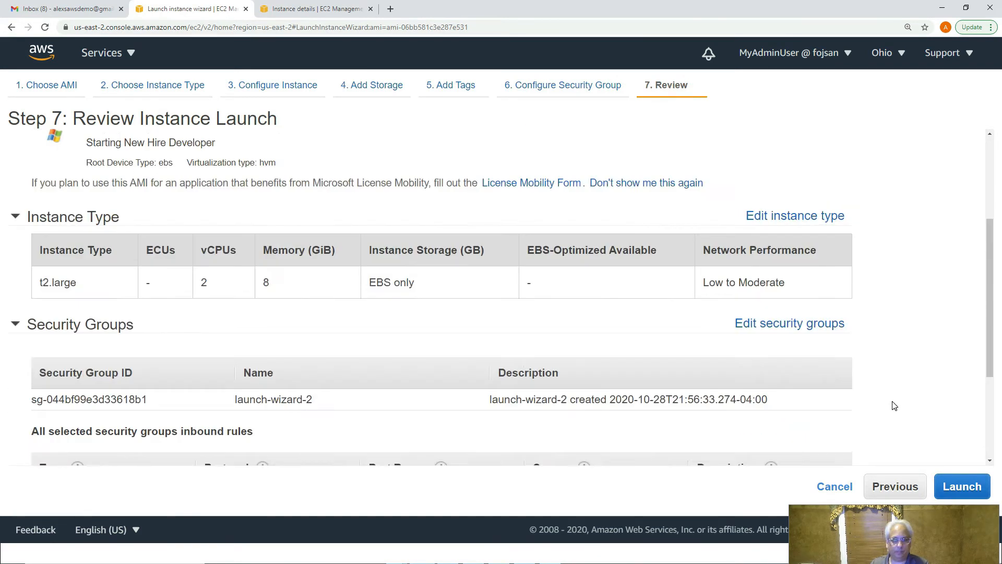
scroll(895, 406, down, 6)
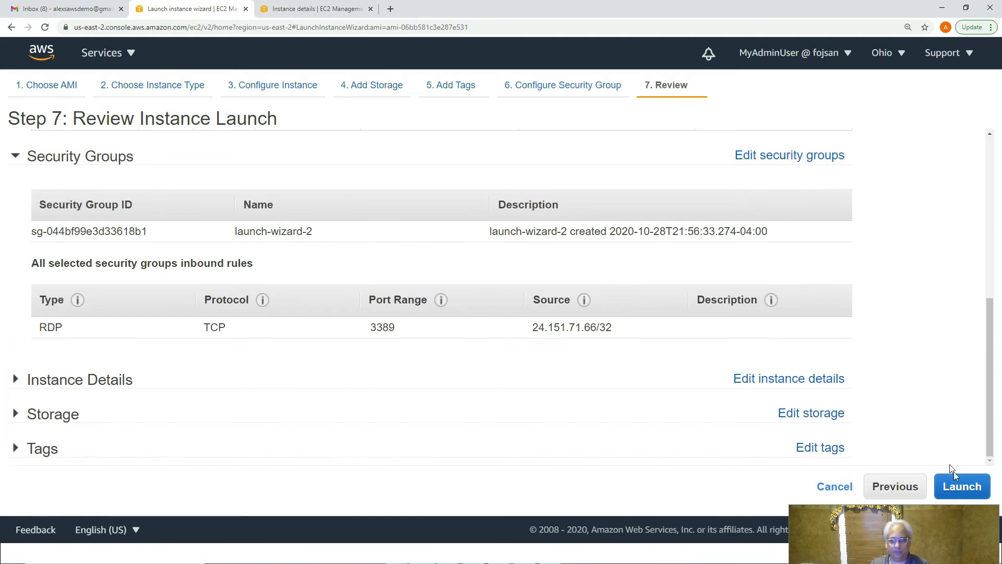
click(962, 488)
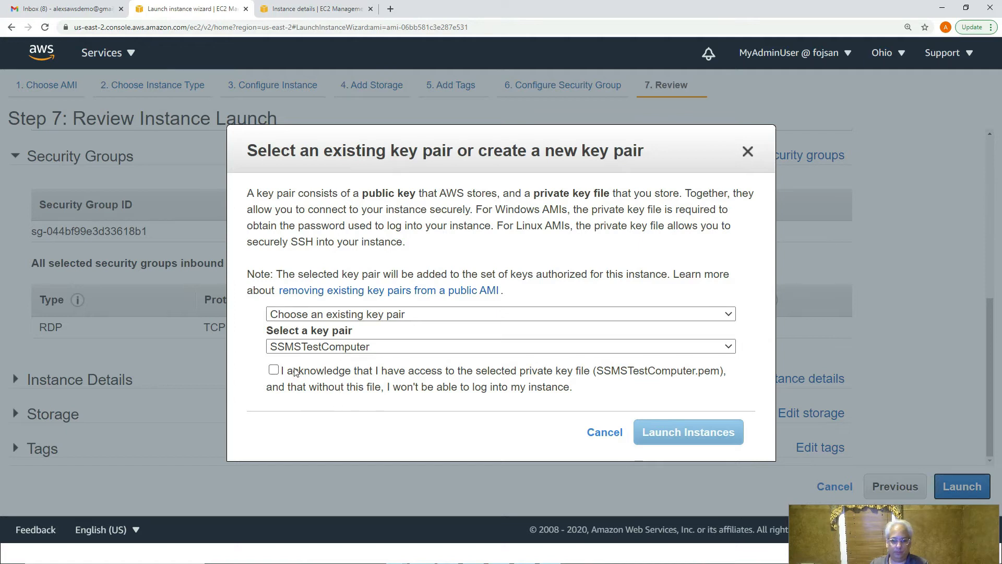
- Acknowledge the SSMSTestComputer key pair and launch the instance from the Developer Base System image
click(274, 370)
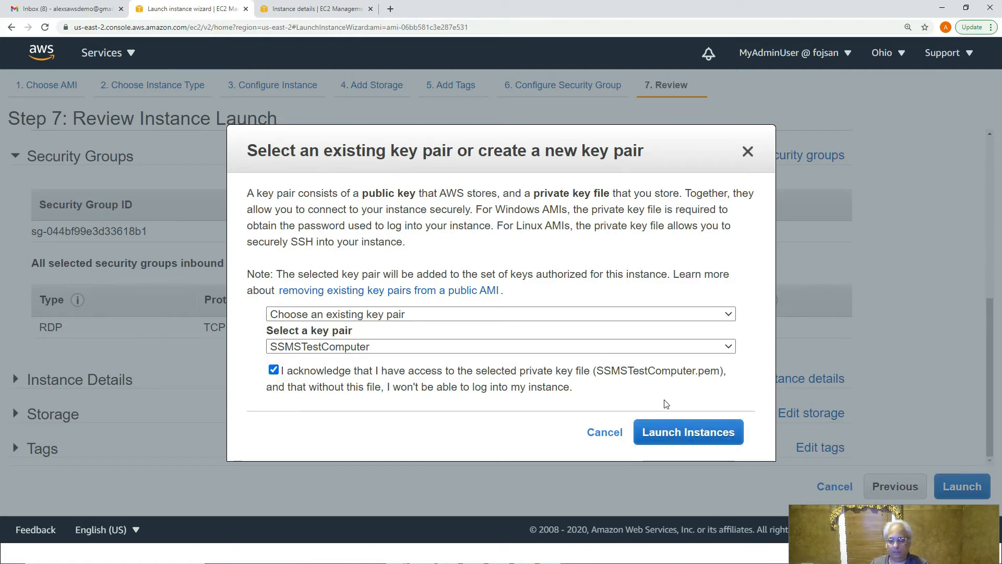
click(700, 436)
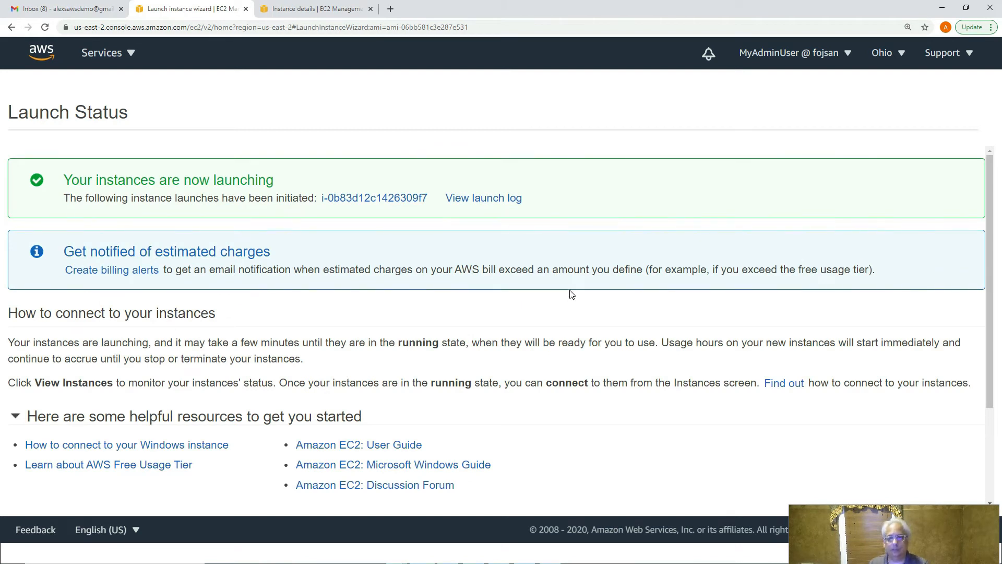
click(118, 57)
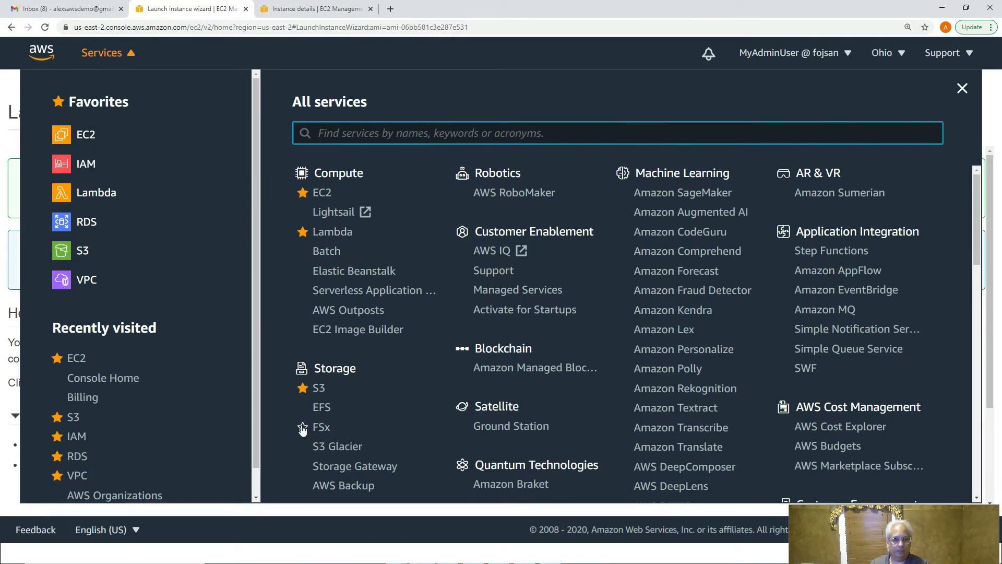
- Star and then unstar FSx and S3 Glacier as favourite services
click(303, 428)
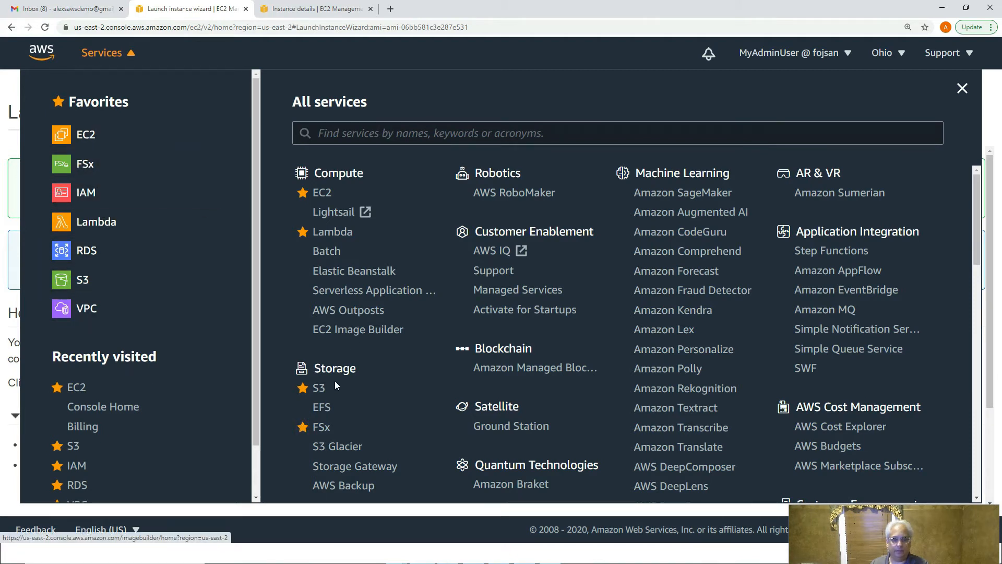
click(302, 428)
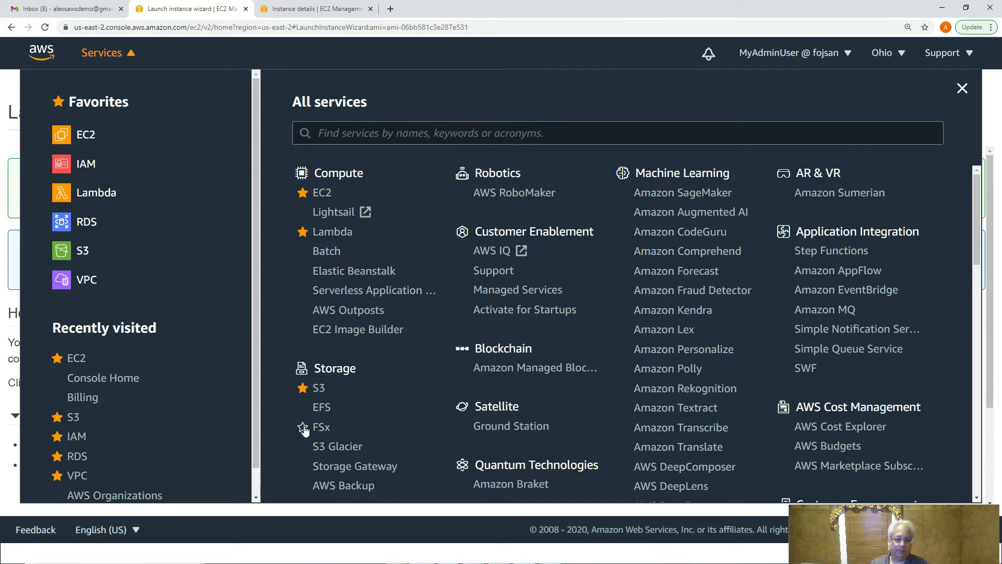
click(302, 446)
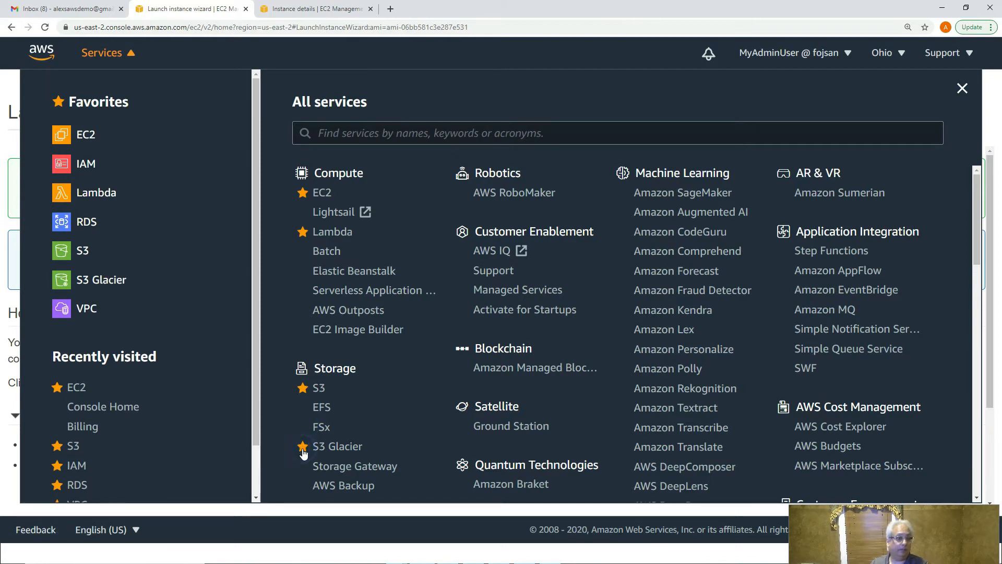
click(303, 447)
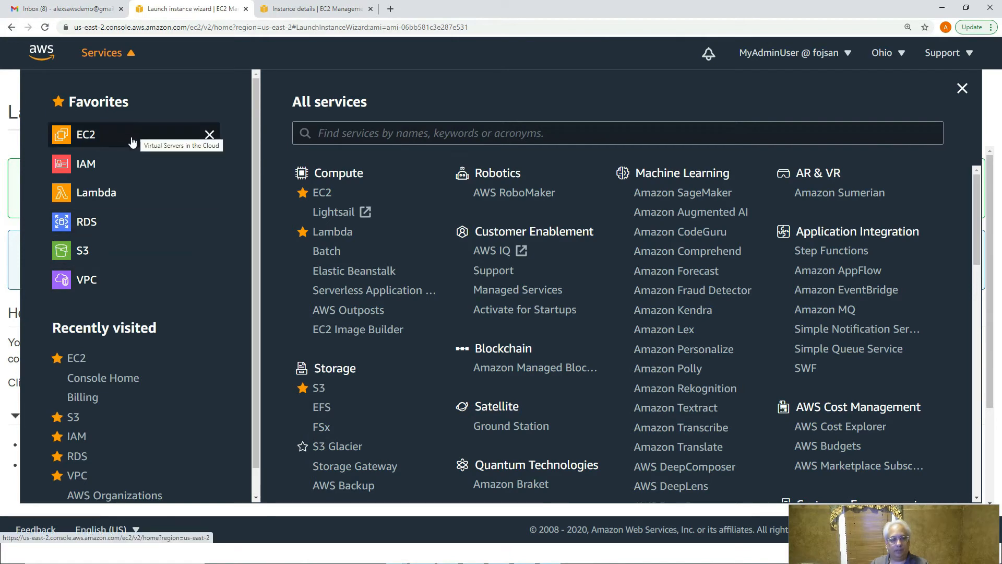
scroll(208, 320, down, 1)
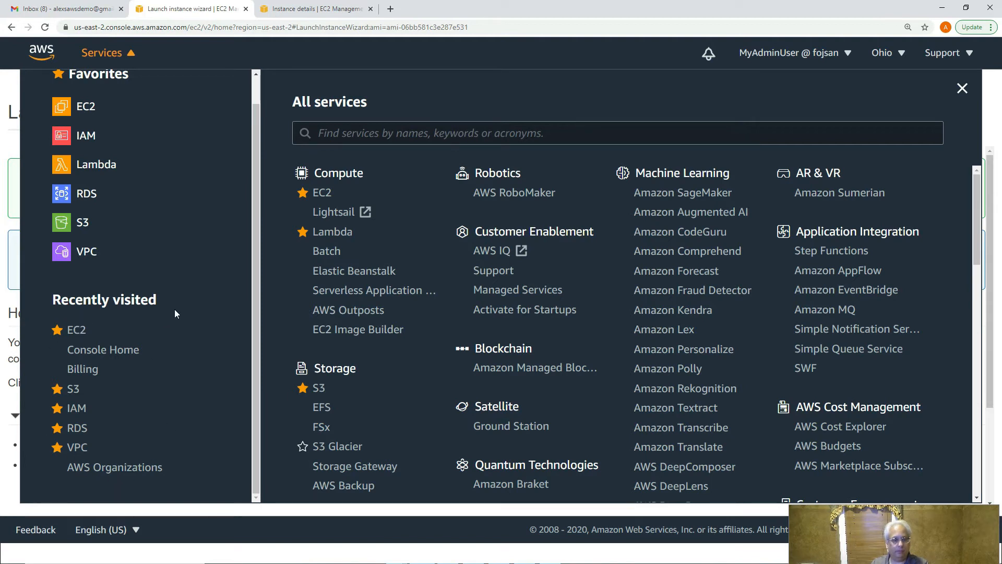
scroll(175, 312, up, 1)
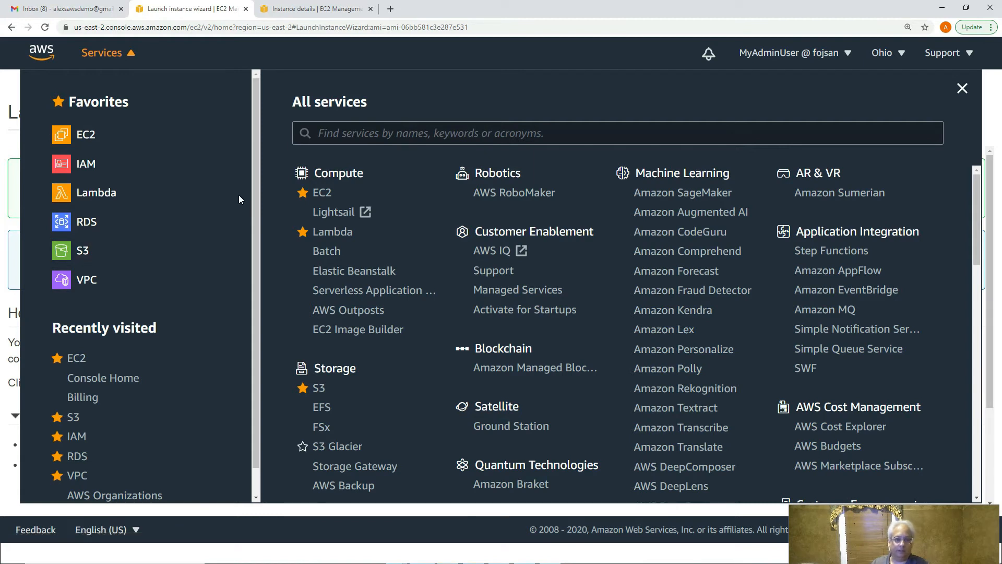
click(127, 55)
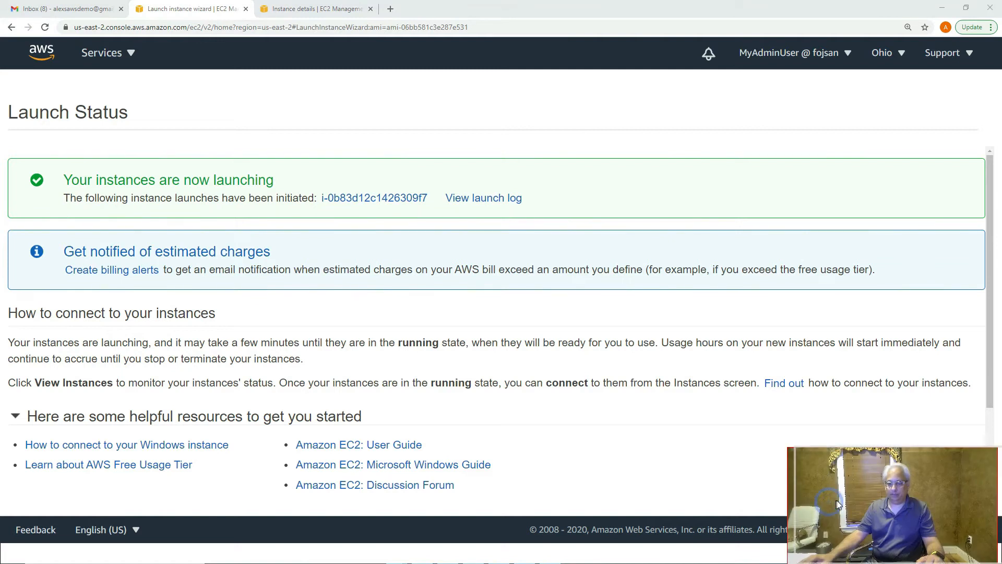
- Go from the console home page to the EC2 dashboard
click(40, 61)
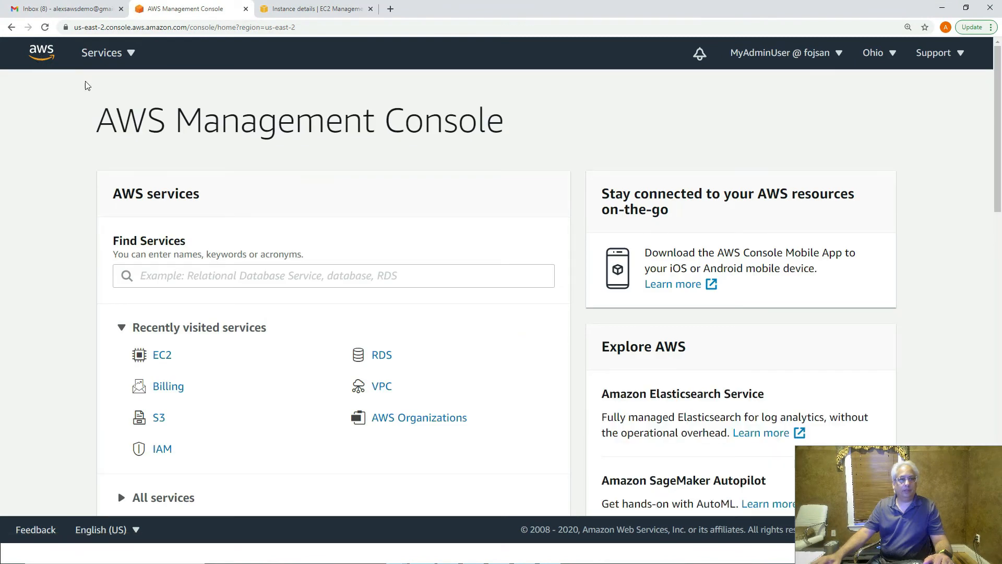
click(129, 64)
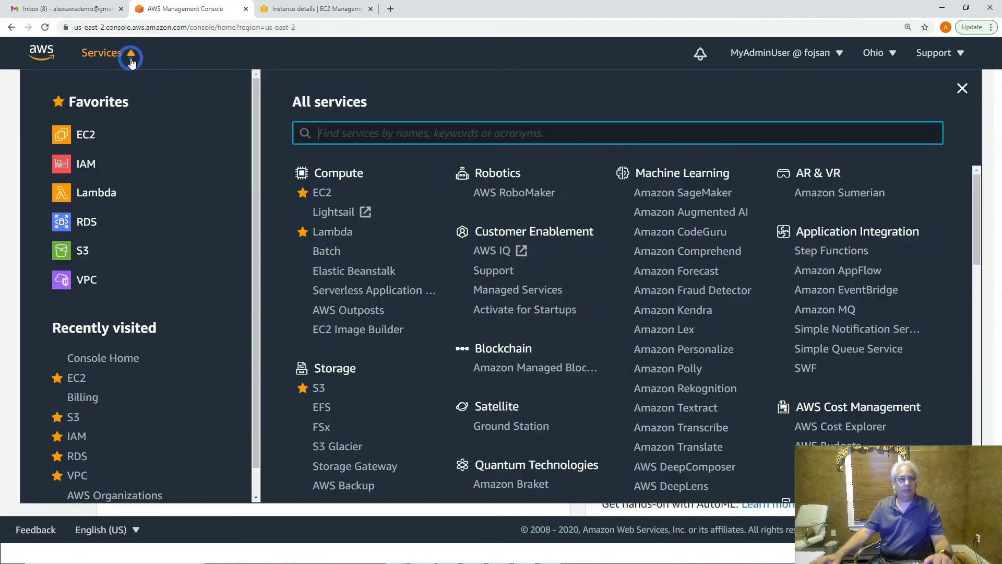
click(84, 139)
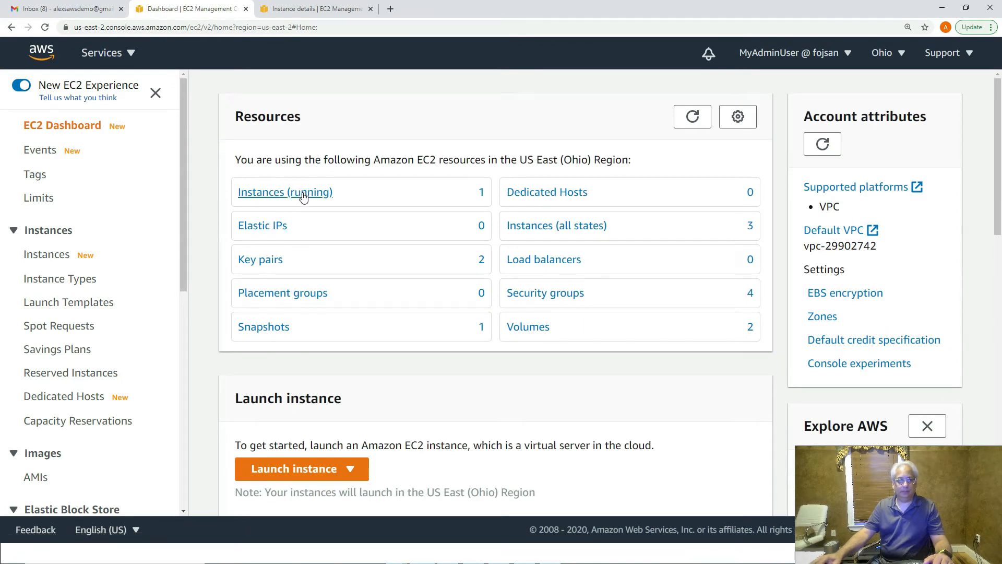
- Start the stopped DevBase instance from the instances list so it shows Pending
click(46, 254)
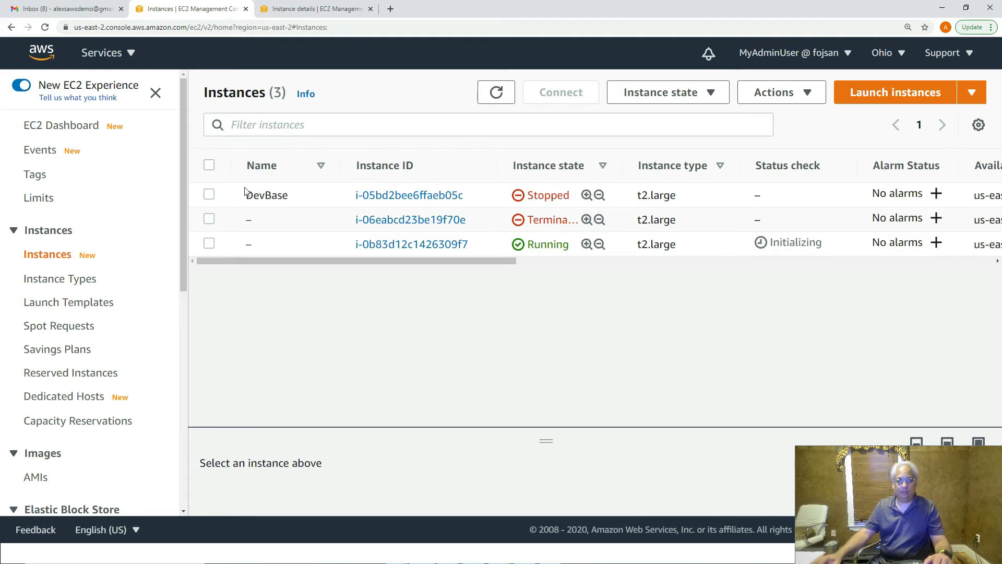
click(209, 194)
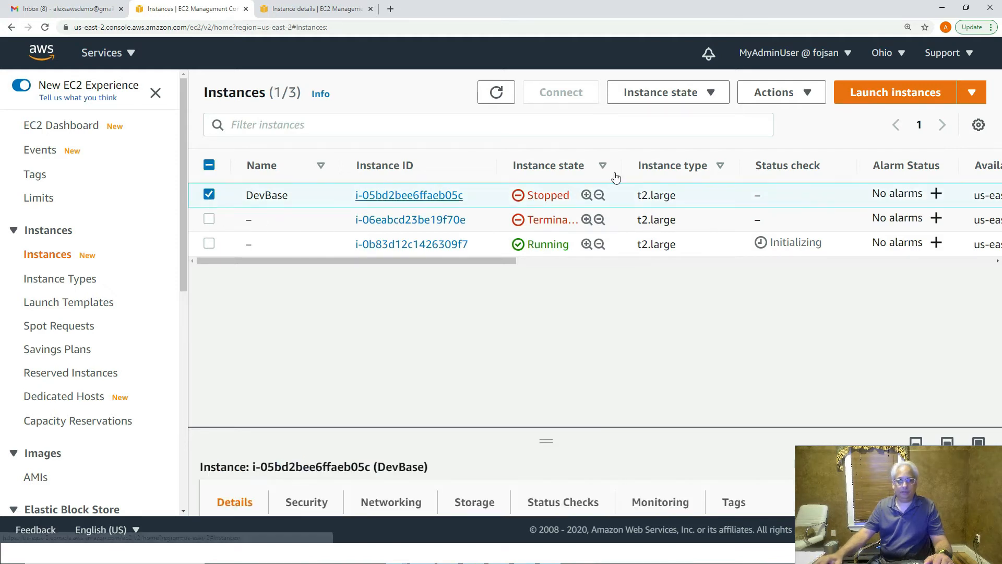
click(767, 95)
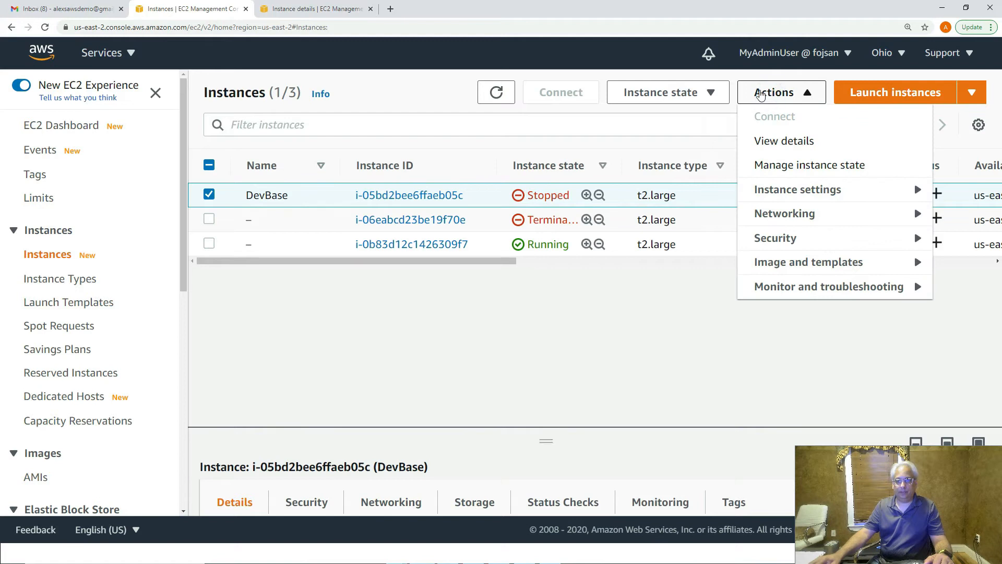
click(707, 93)
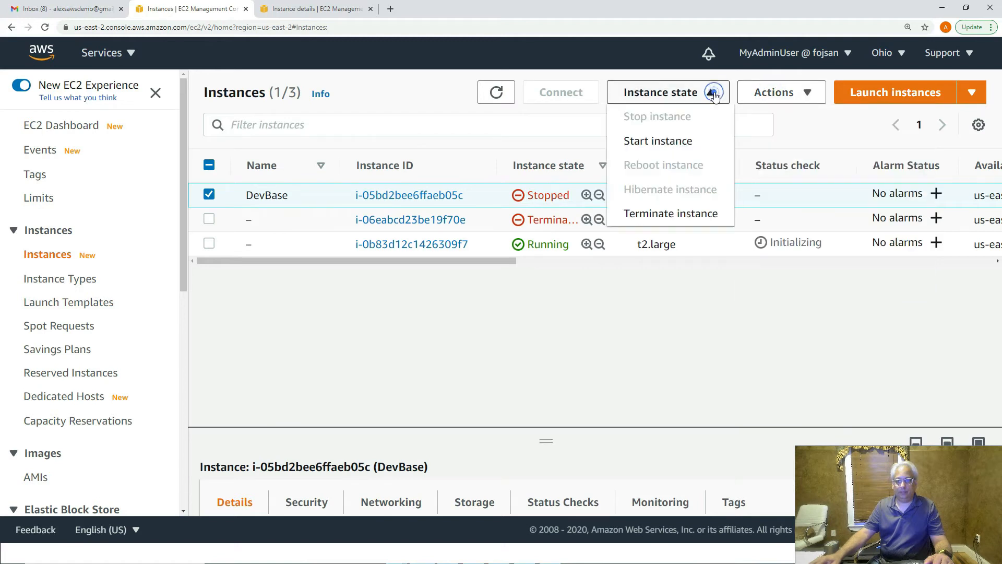
click(663, 141)
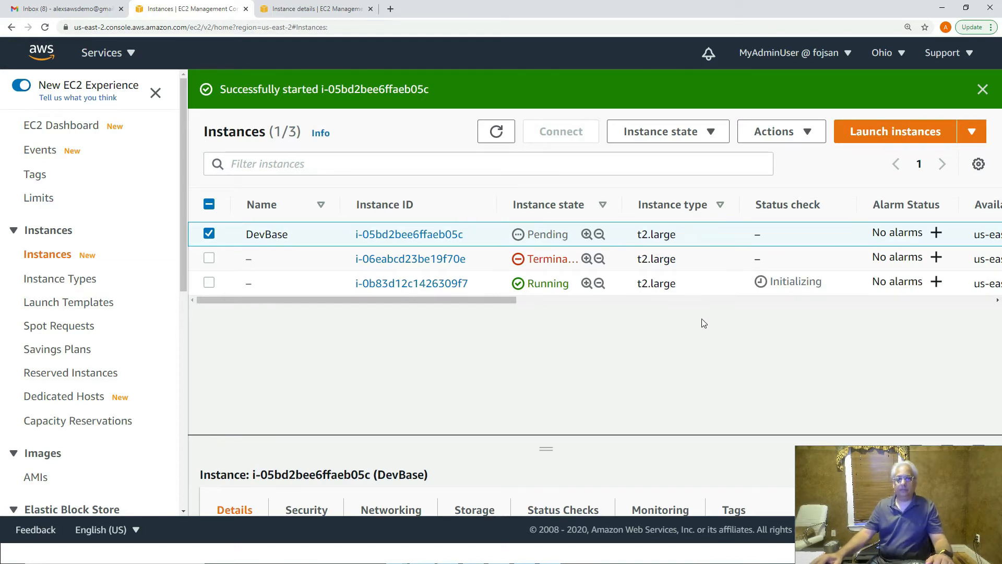
- Copy instance i-0b83d12c1426309f7's Public IPv4 DNS and launch Remote Desktop Connection
click(411, 284)
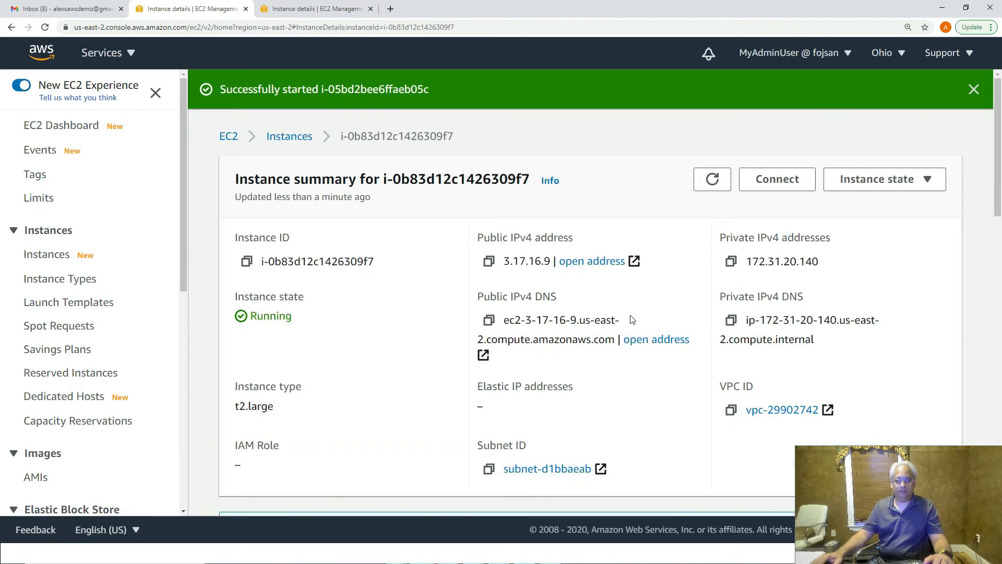
click(489, 321)
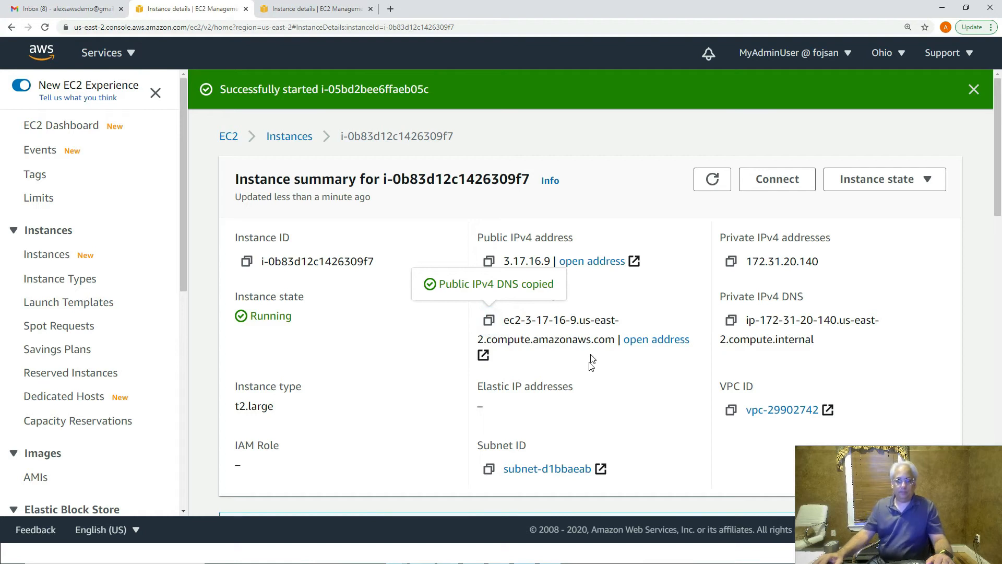
key(super)
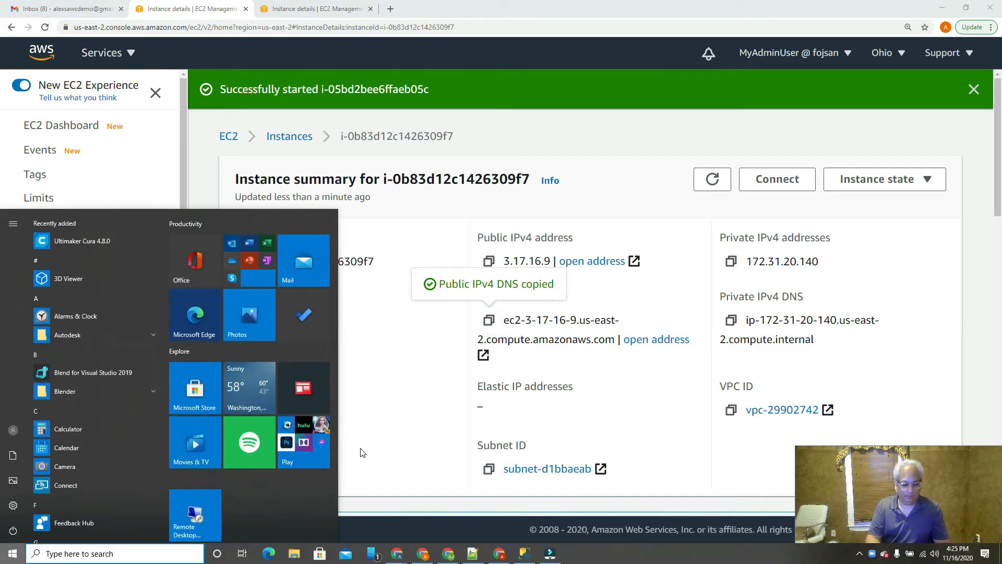
text(remote)
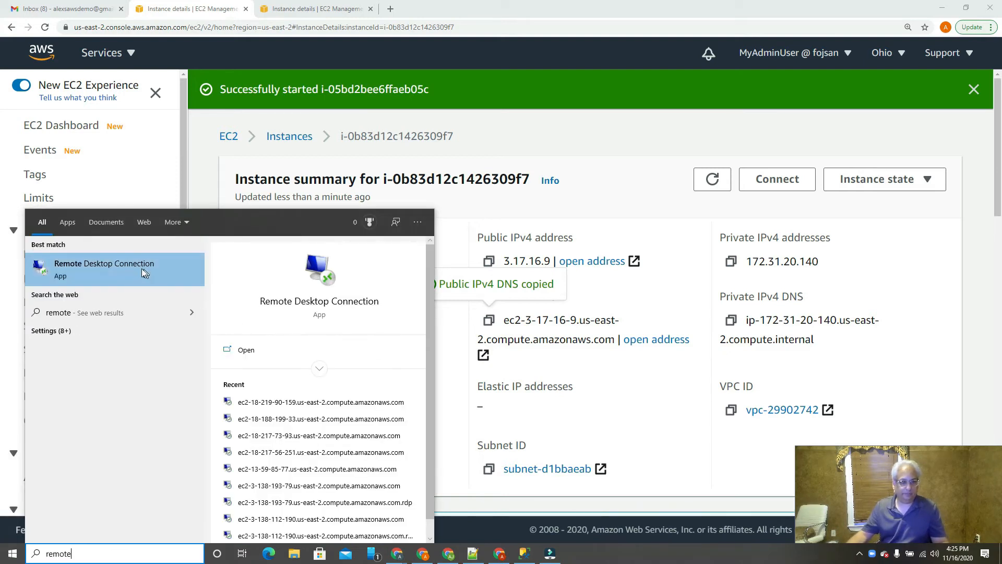
click(142, 268)
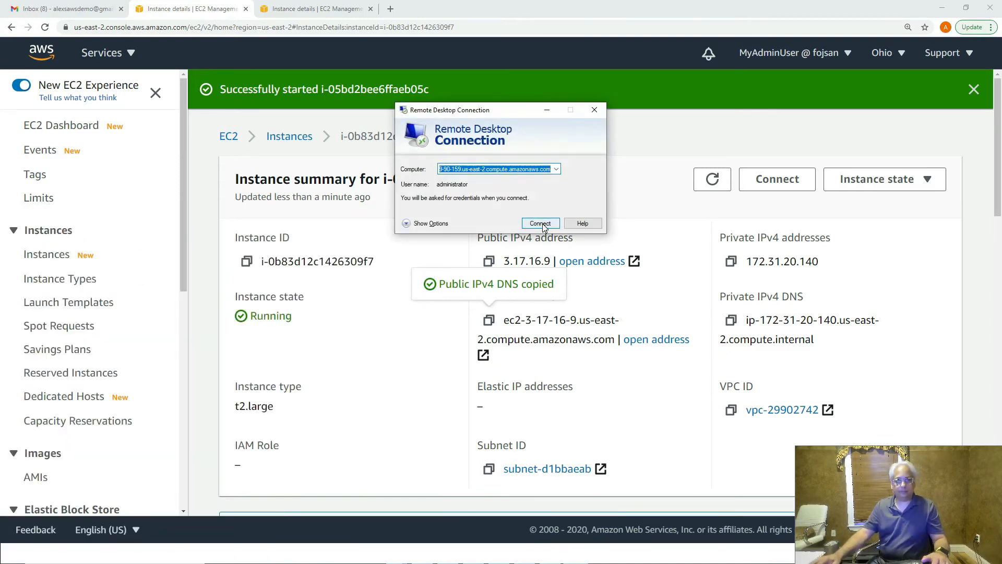
- Connect to ec2-3-17-16-9 as administrator and permanently accept its certificate
key(ctrl+v)
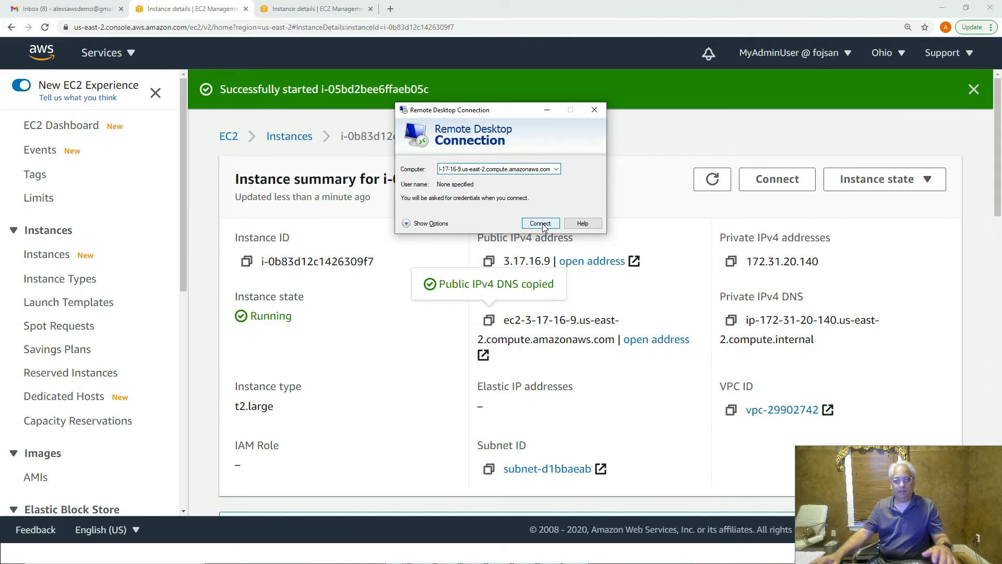
click(541, 223)
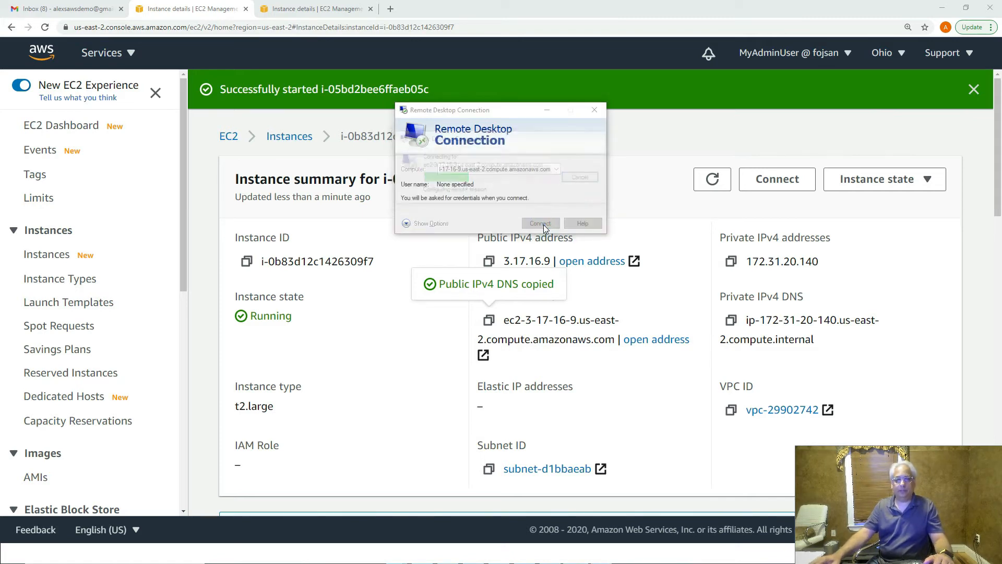
click(412, 226)
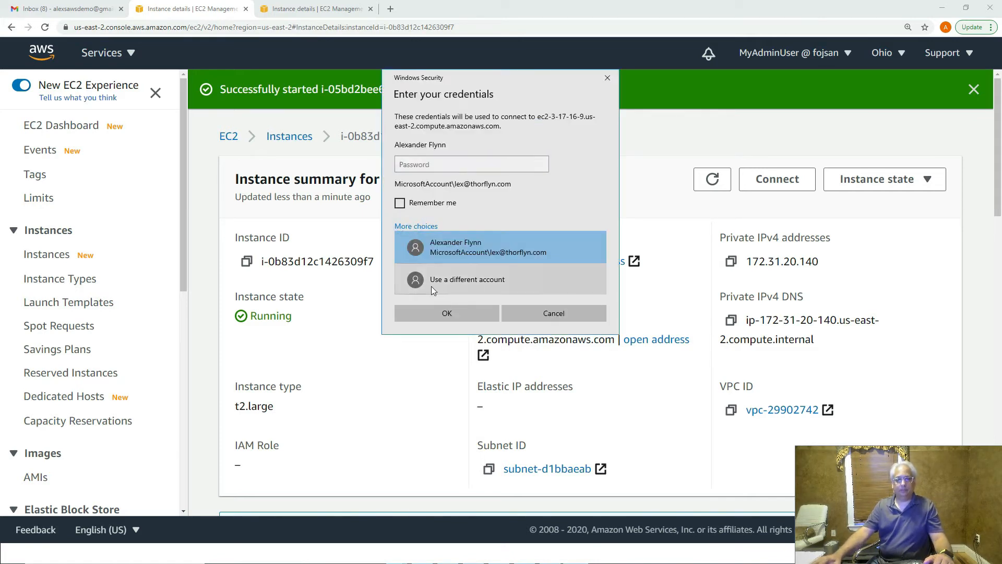
click(466, 281)
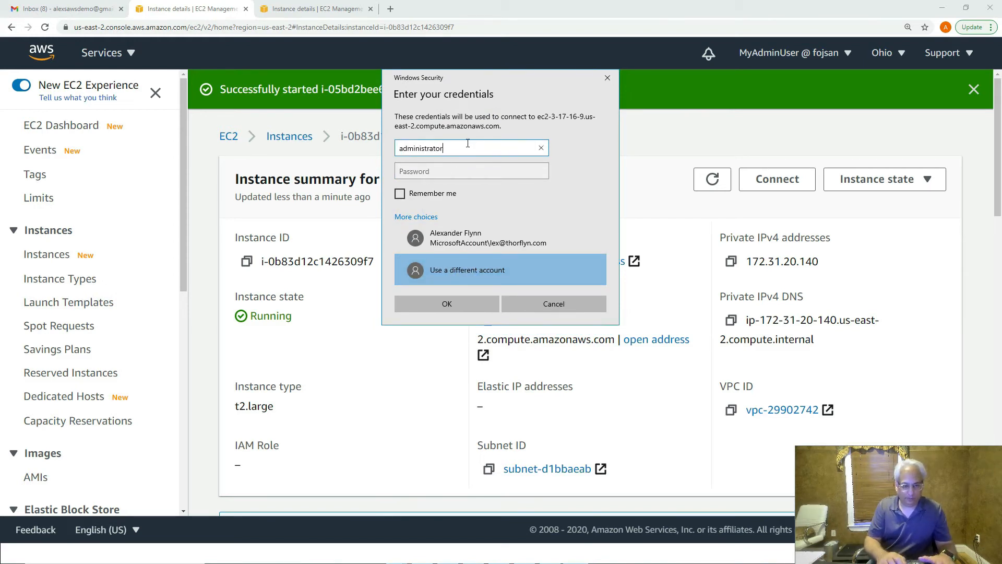
key(Tab)
text(•)
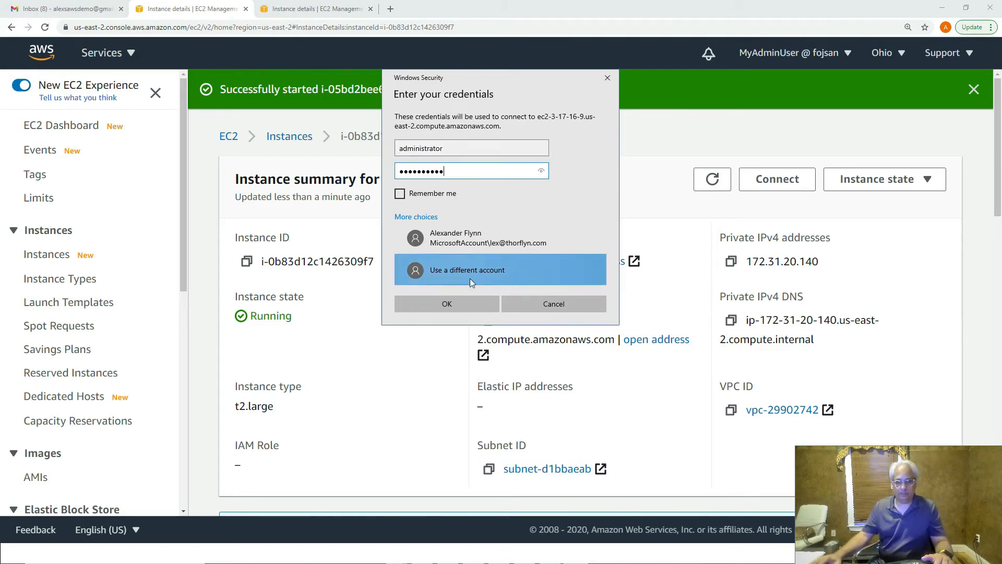
click(464, 302)
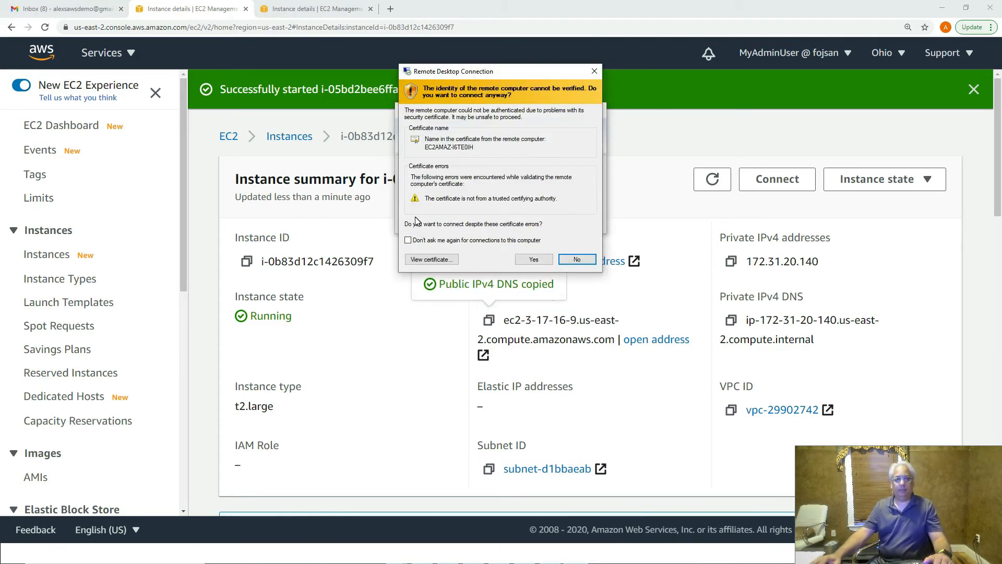
click(412, 239)
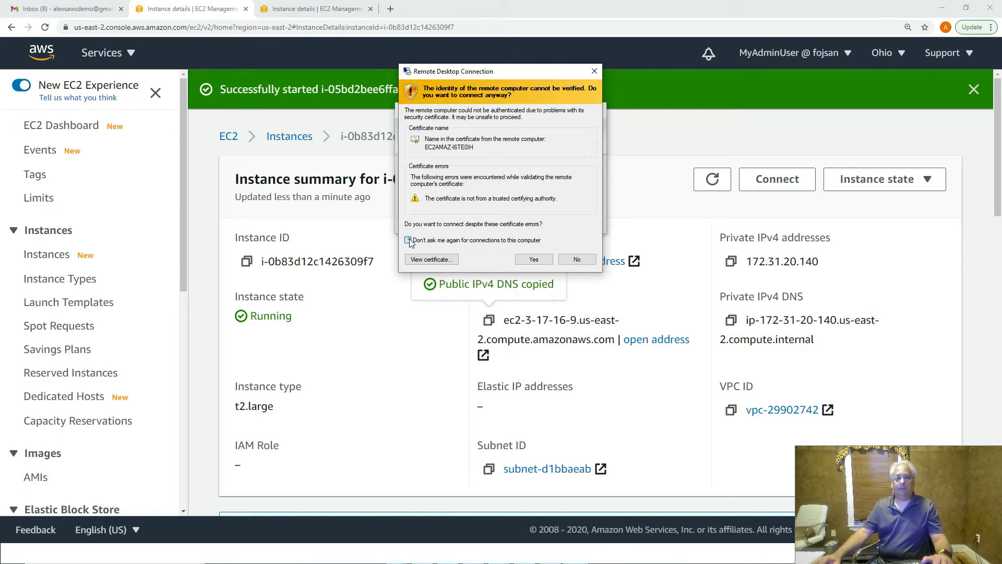
click(533, 260)
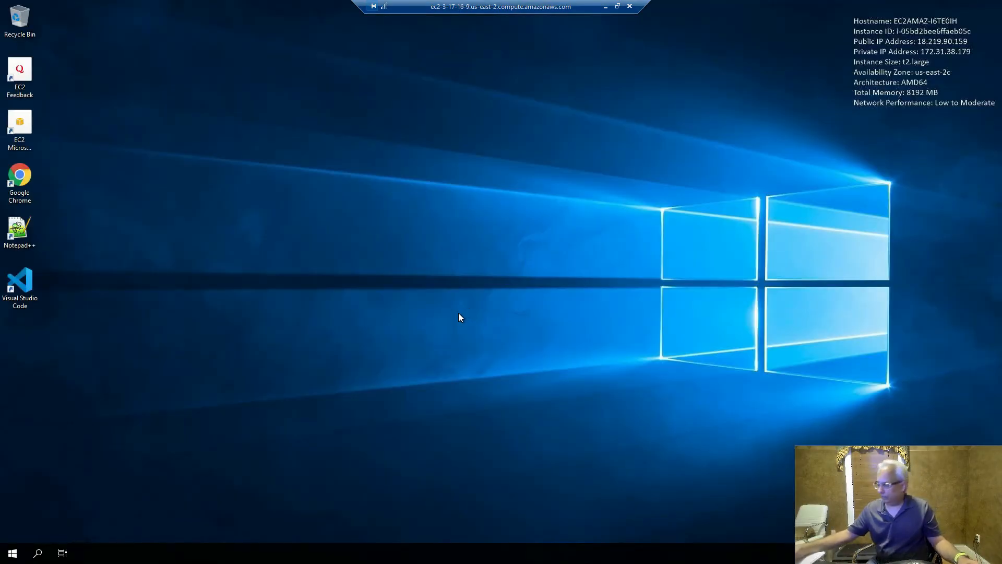
- Launch Visual Studio 2019 from the remote Start menu, then window the RDP session
click(12, 554)
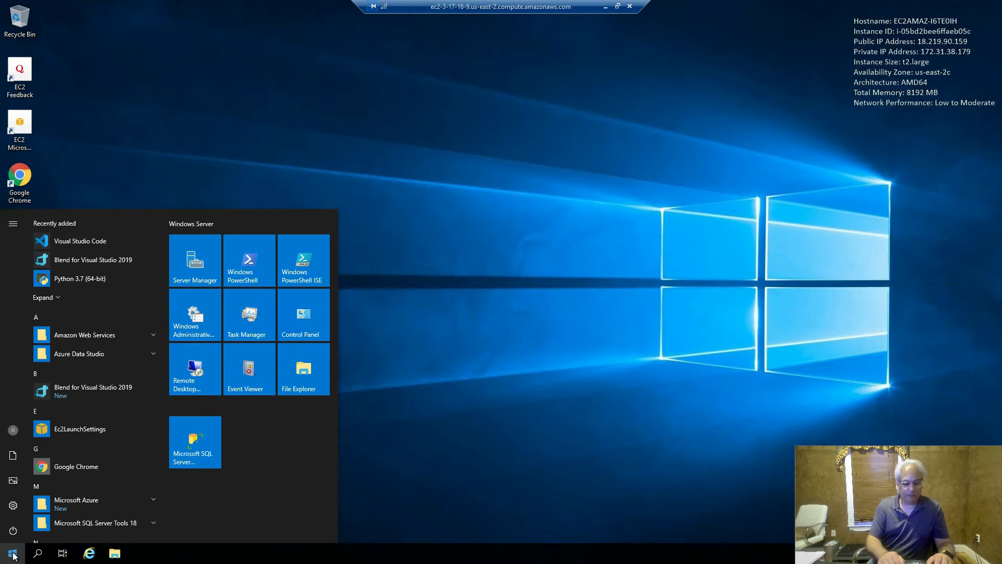
text(s)
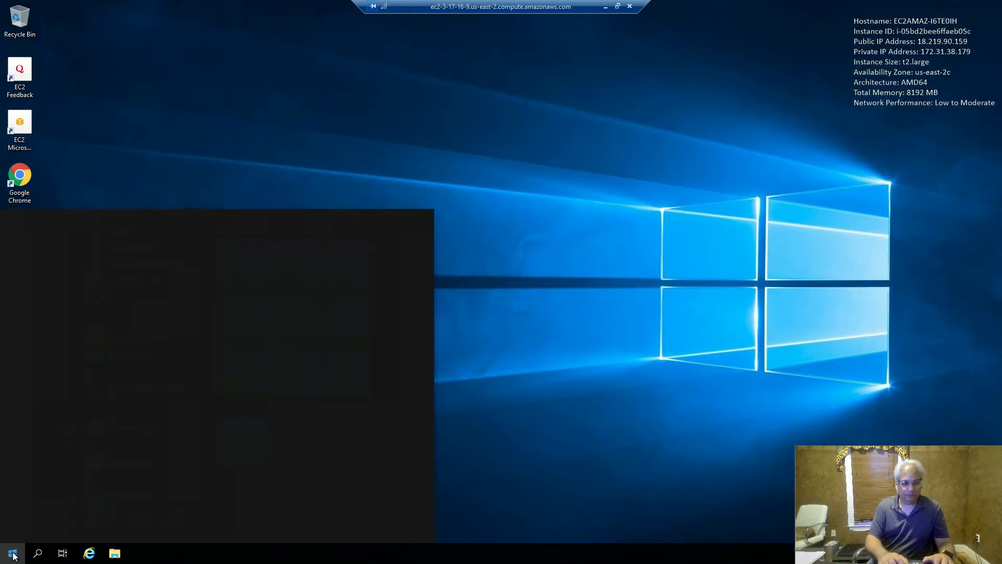
text(isual studio)
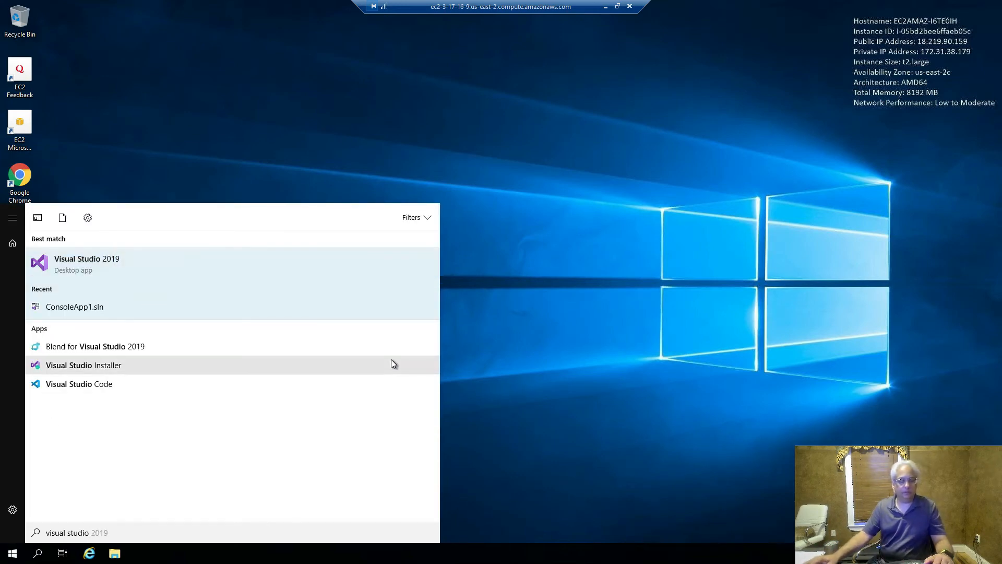
right_click(98, 263)
click(118, 271)
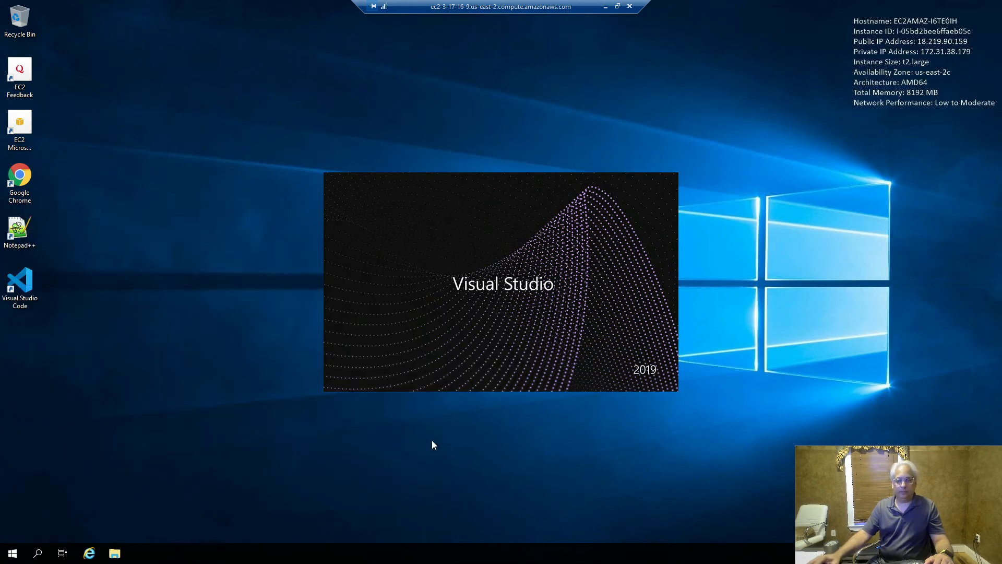
click(617, 7)
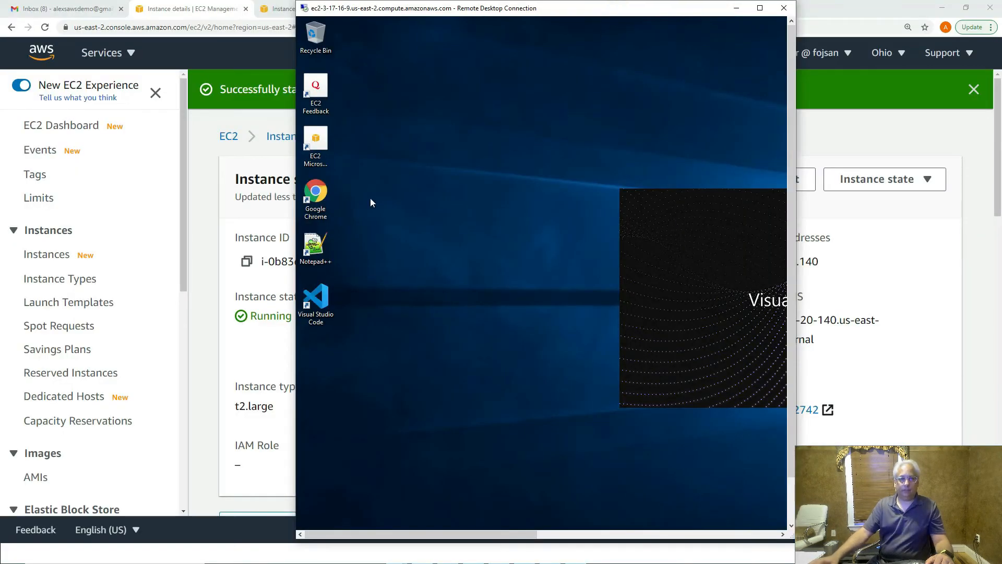
- Copy the DevBase instance's Public IPv4 DNS and launch Remote Desktop Connection
drag(378, 9, 590, 107)
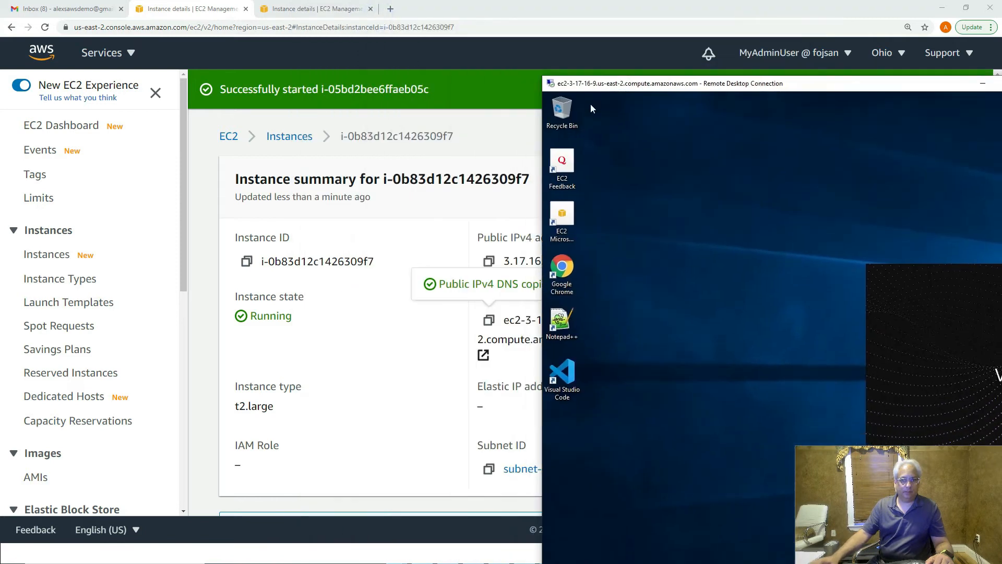
click(288, 136)
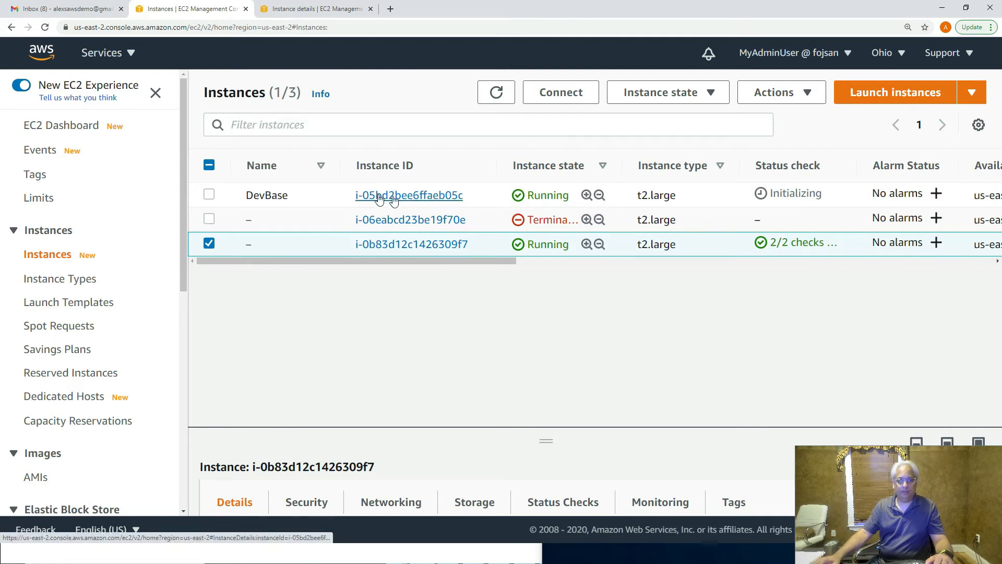
click(426, 195)
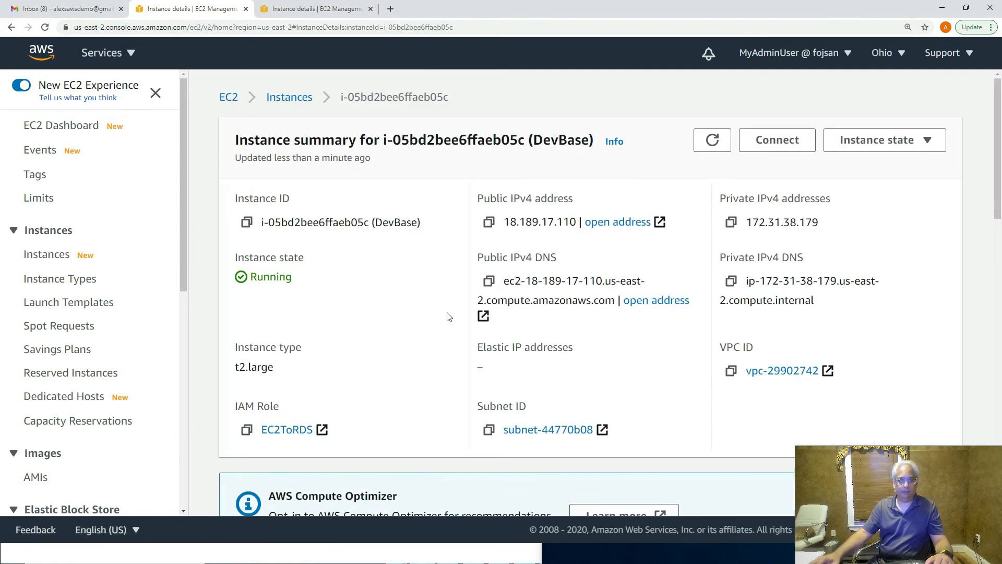
click(489, 282)
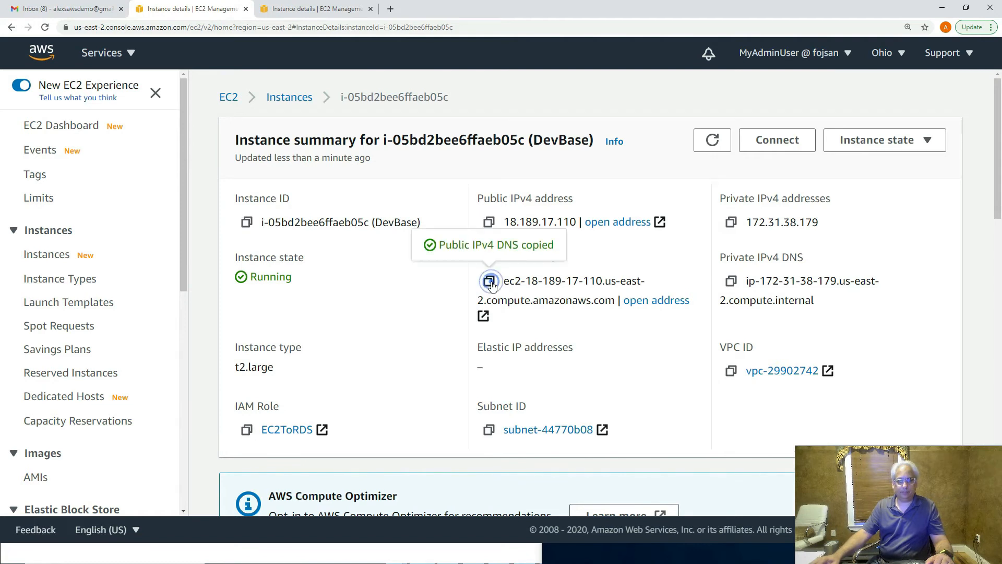
key(super)
text(remote)
key(Return)
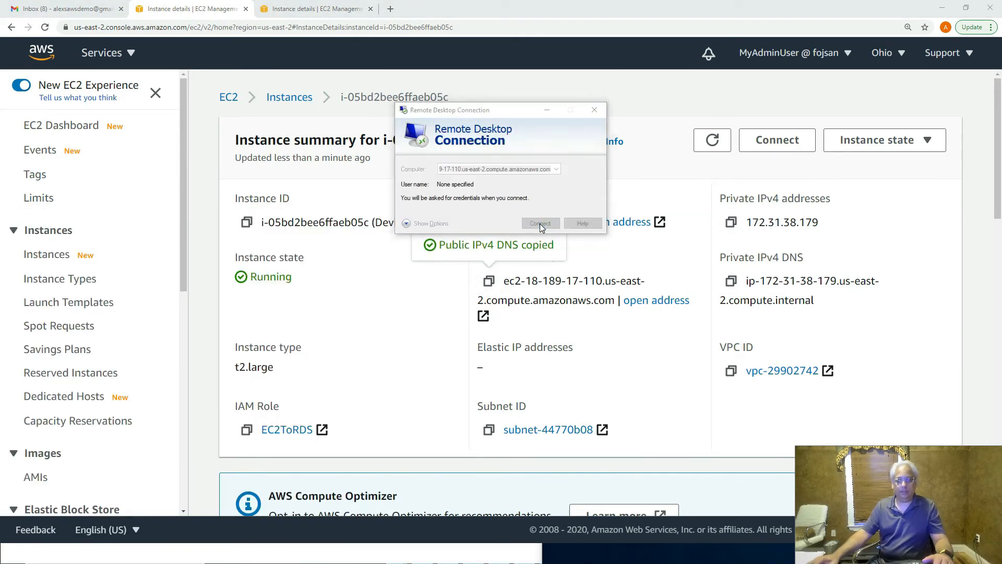
click(540, 224)
text(adsministrator)
key(Return)
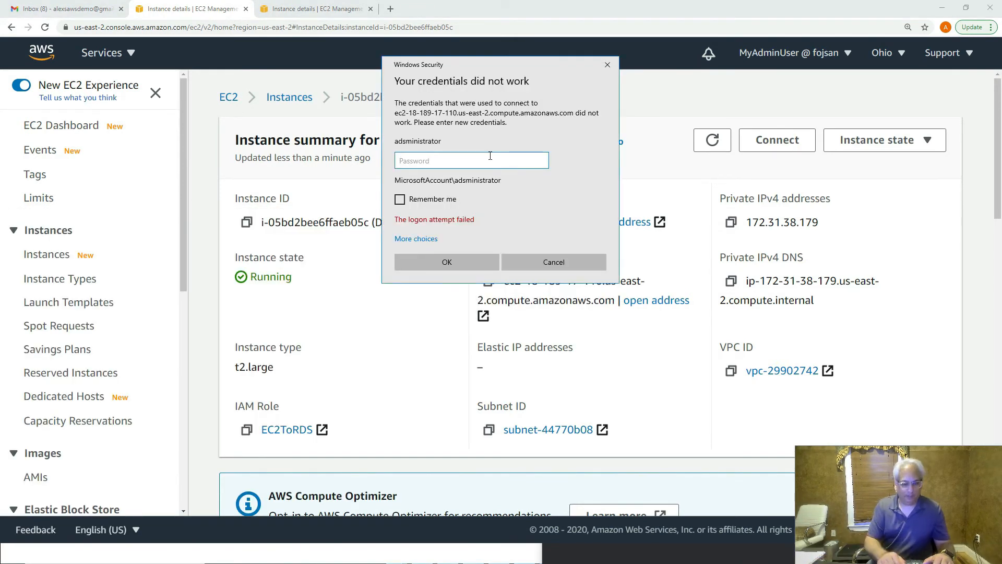
click(465, 293)
click(454, 144)
text(administrator)
key(Tab)
text(********)
click(458, 317)
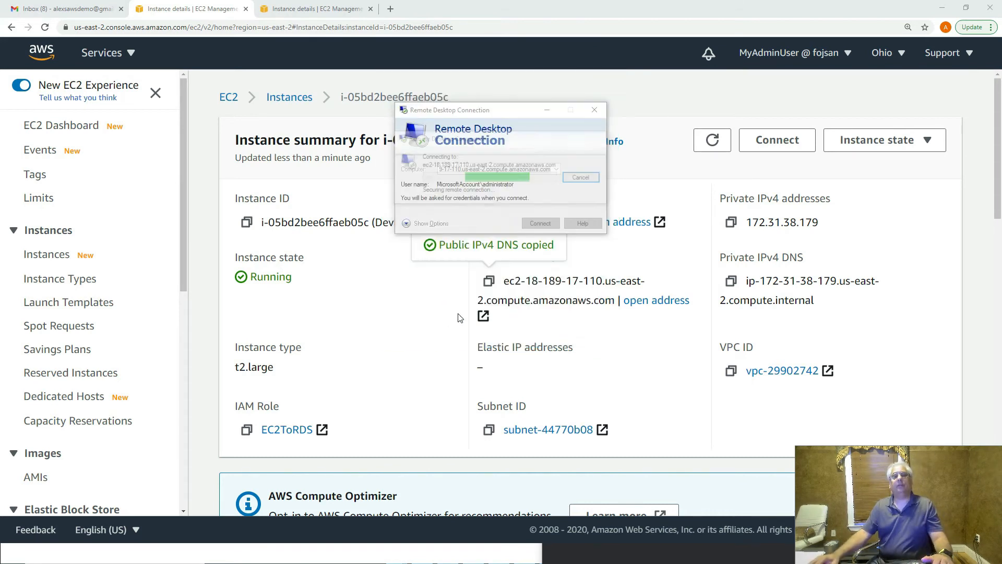
click(408, 240)
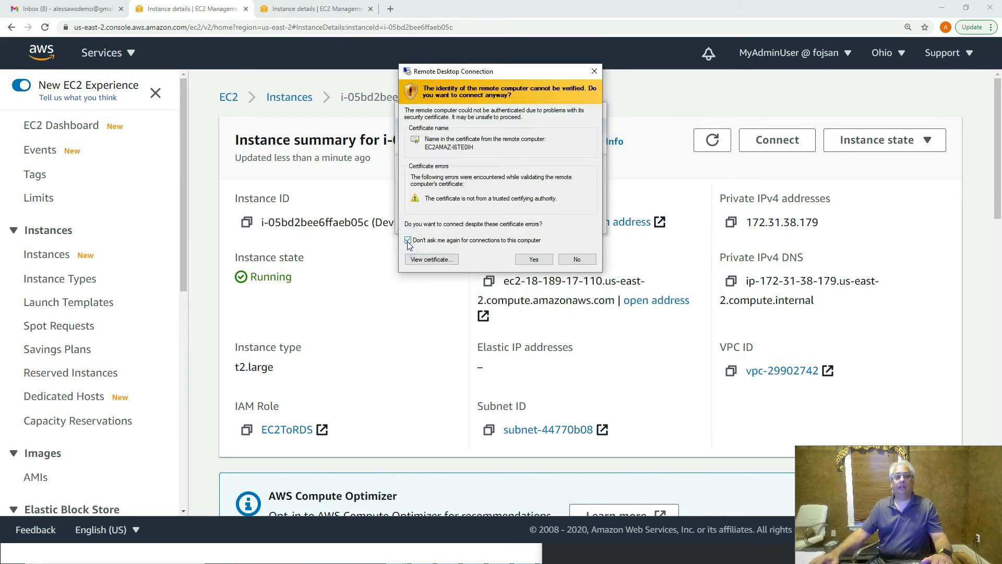
click(533, 260)
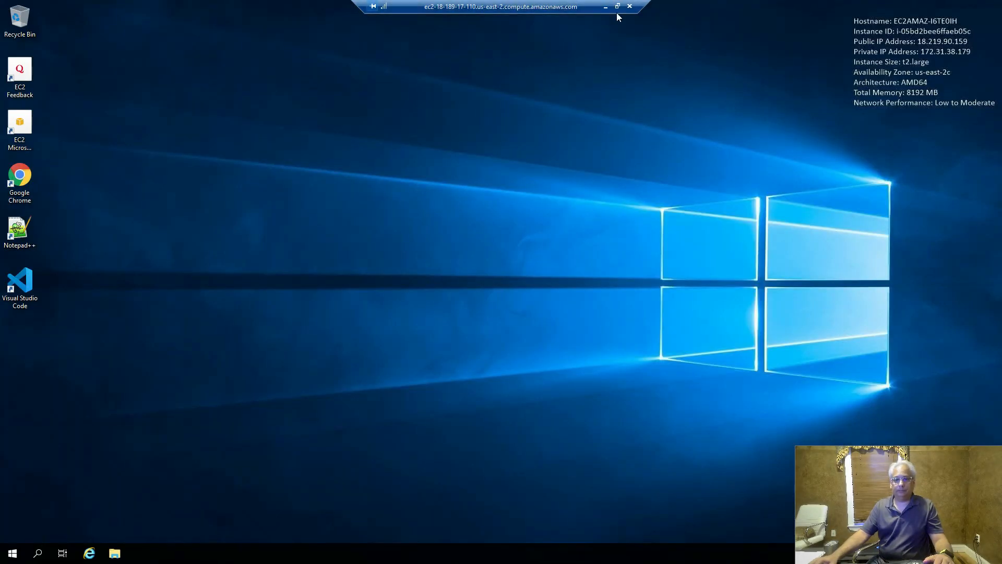
- Make the ec2-3-17-16-9 session full screen and close the ConsoleApp1 solution in Visual Studio
click(617, 5)
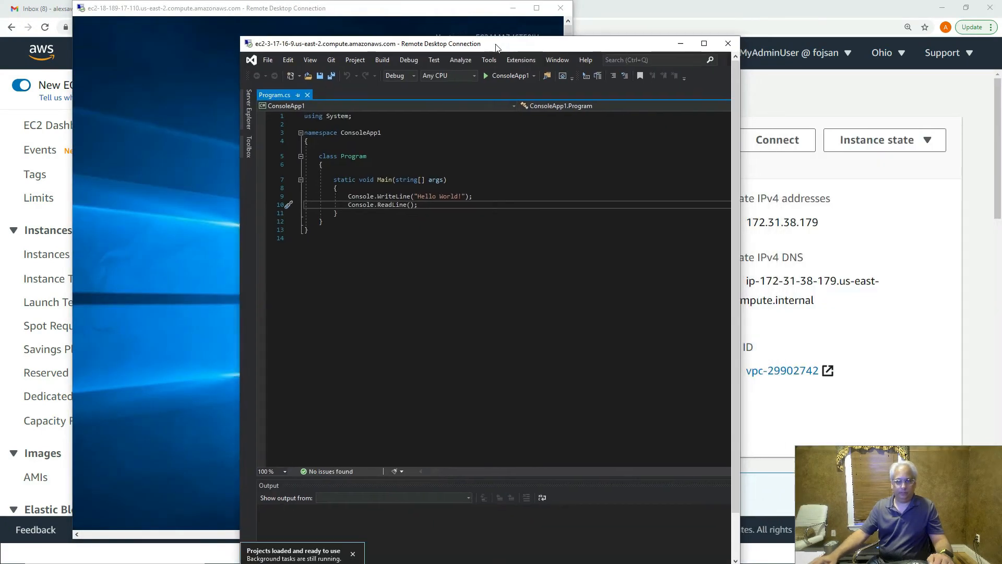
double_click(554, 47)
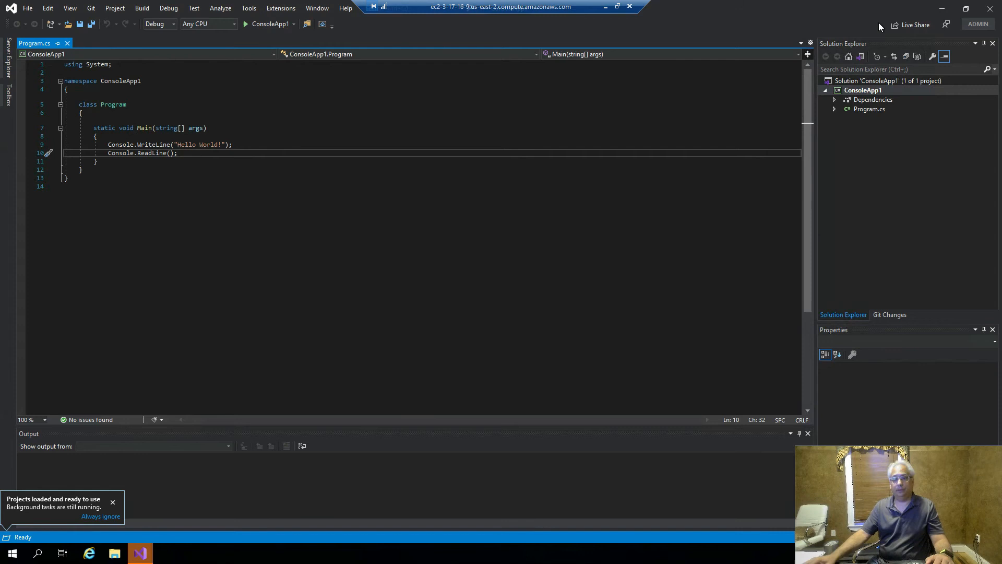
click(943, 11)
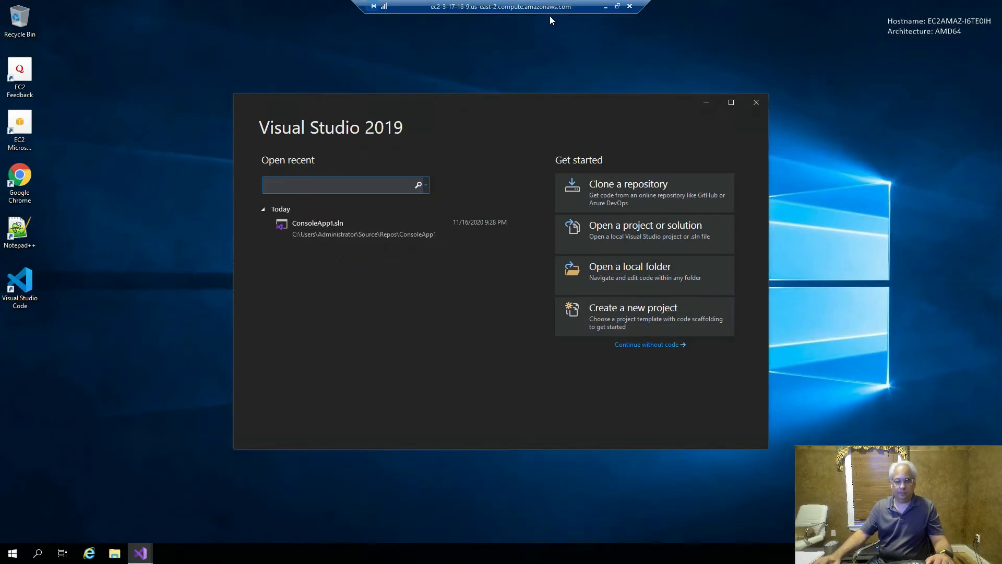
click(618, 6)
drag(739, 93, 875, 92)
- Close the Visual Studio start window and rearrange both RDP windows, bringing ec2-3-17-16-9 forward
drag(437, 16, 147, 142)
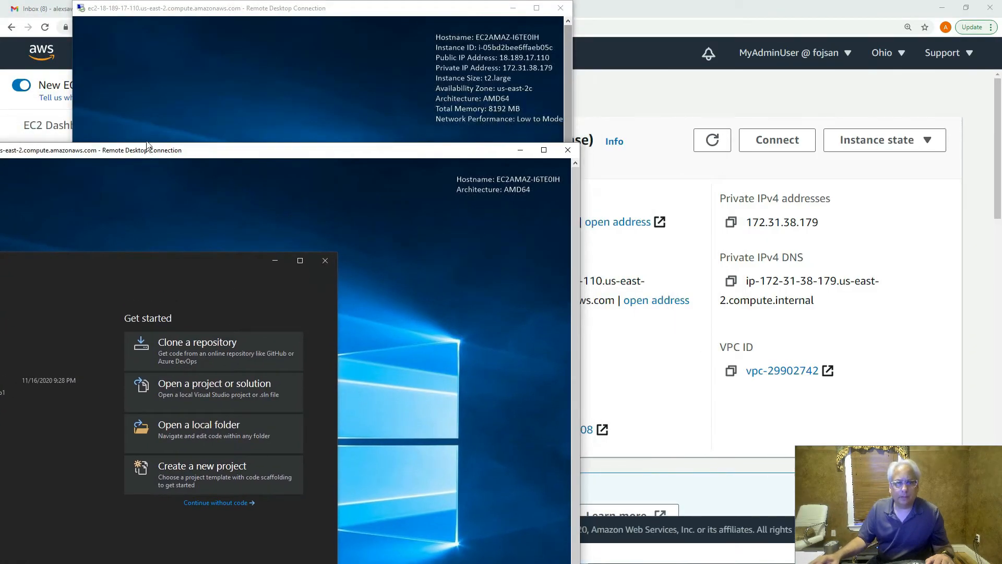
click(323, 252)
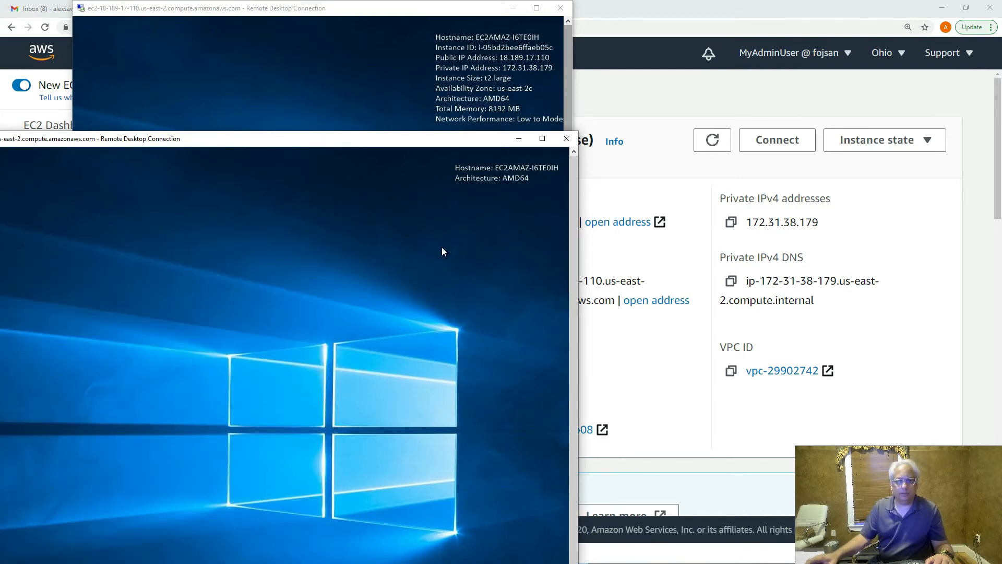
drag(389, 139, 689, 137)
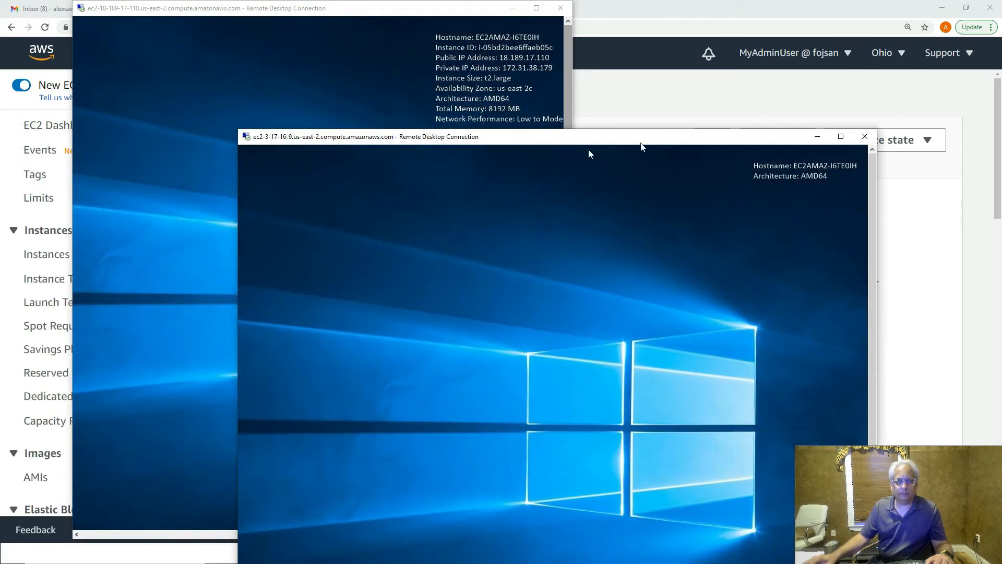
drag(483, 137, 597, 84)
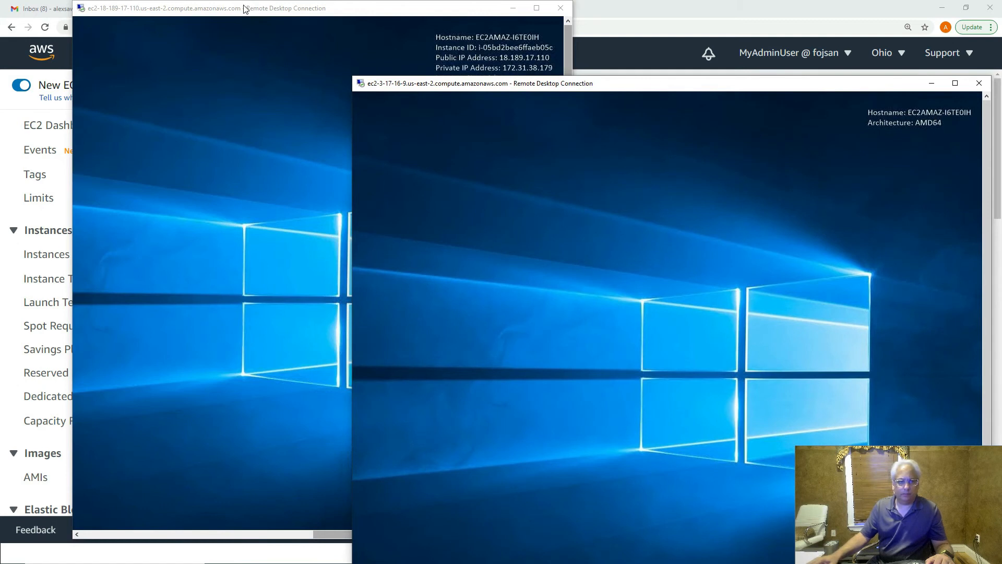
drag(246, 12, 183, 50)
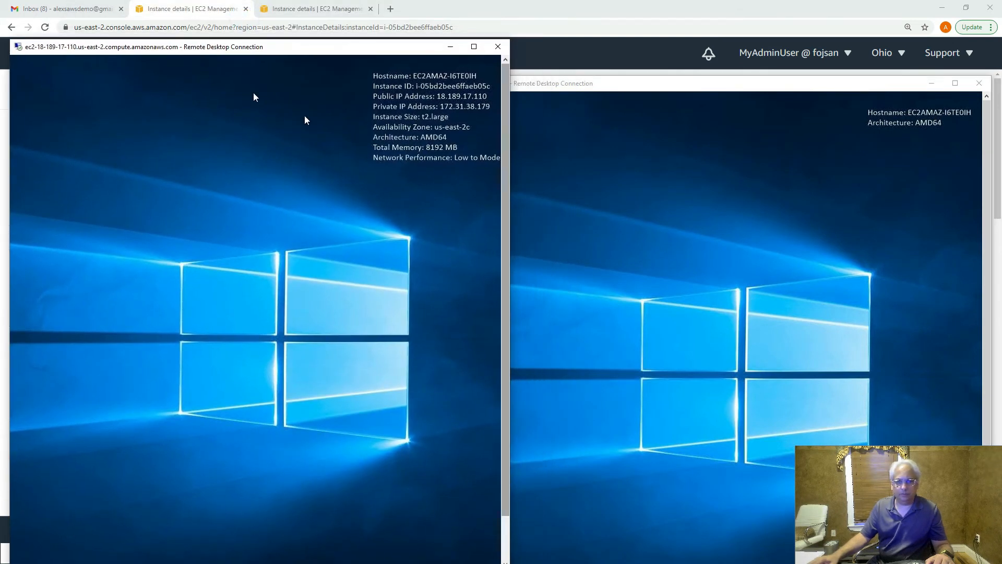
drag(682, 85, 601, 1)
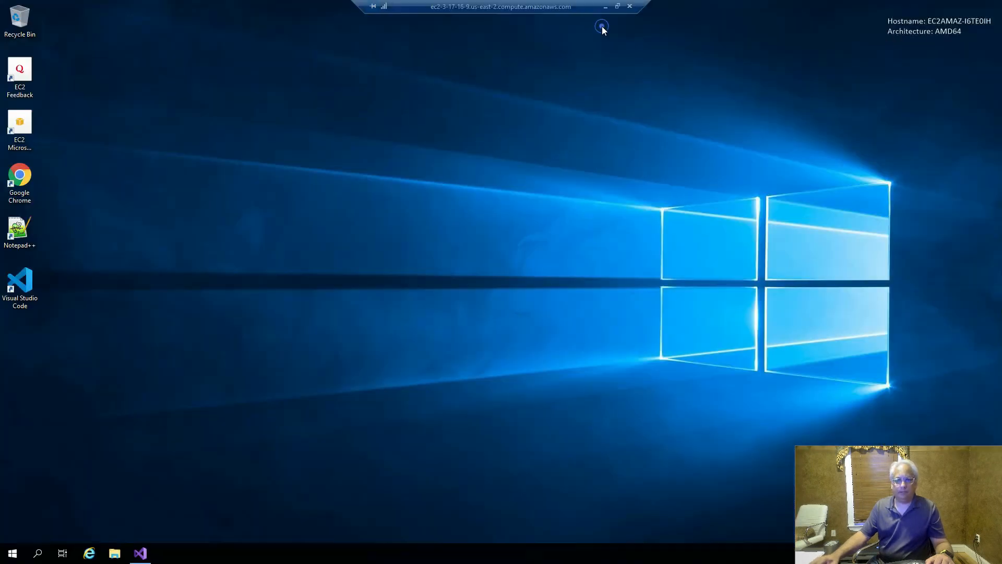
- Run ipconfig on ec2-3-17-16-9, showing IPv4 172.31.20.140, then window the session
click(7, 553)
click(23, 554)
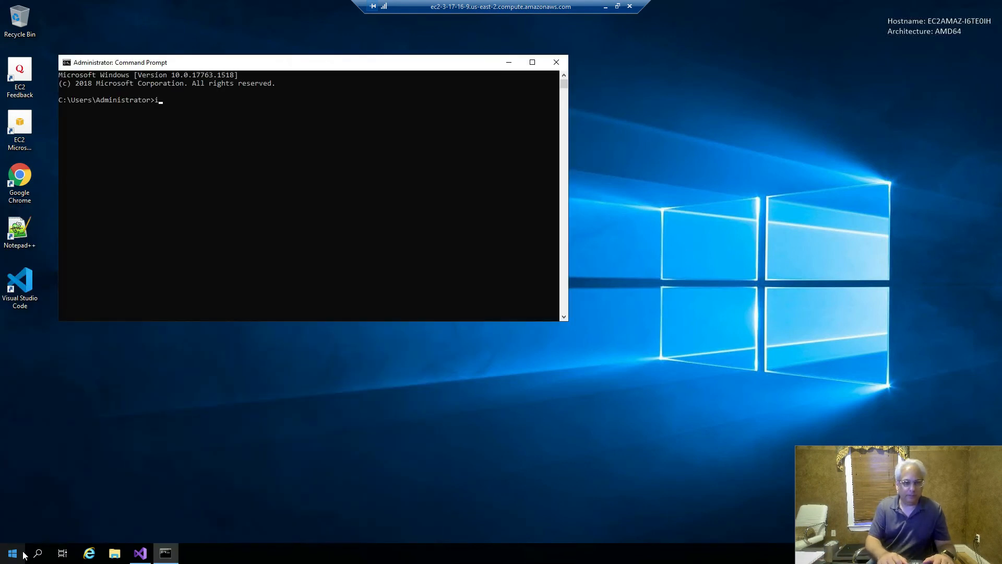
text(ipconfig)
key(Return)
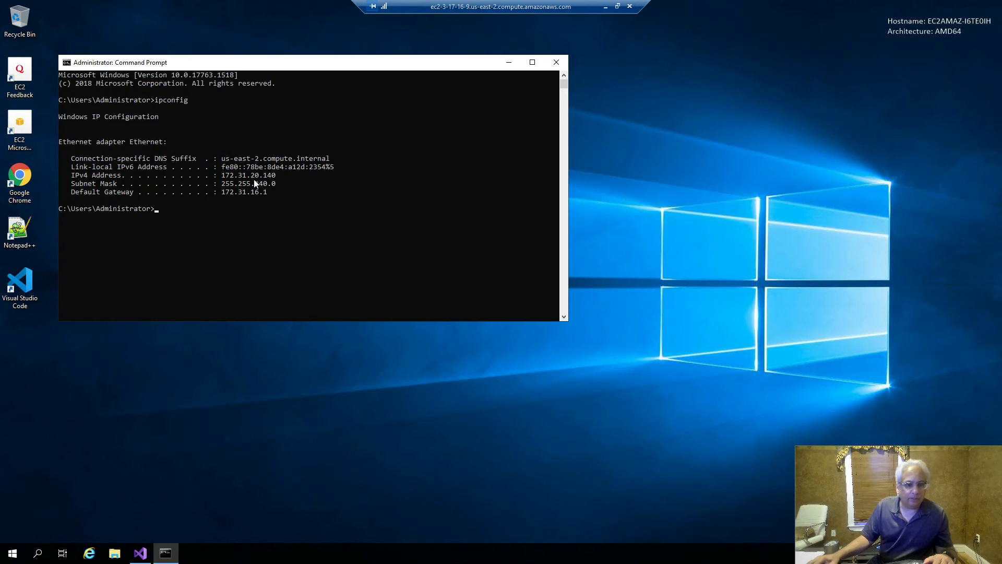
click(617, 6)
click(206, 159)
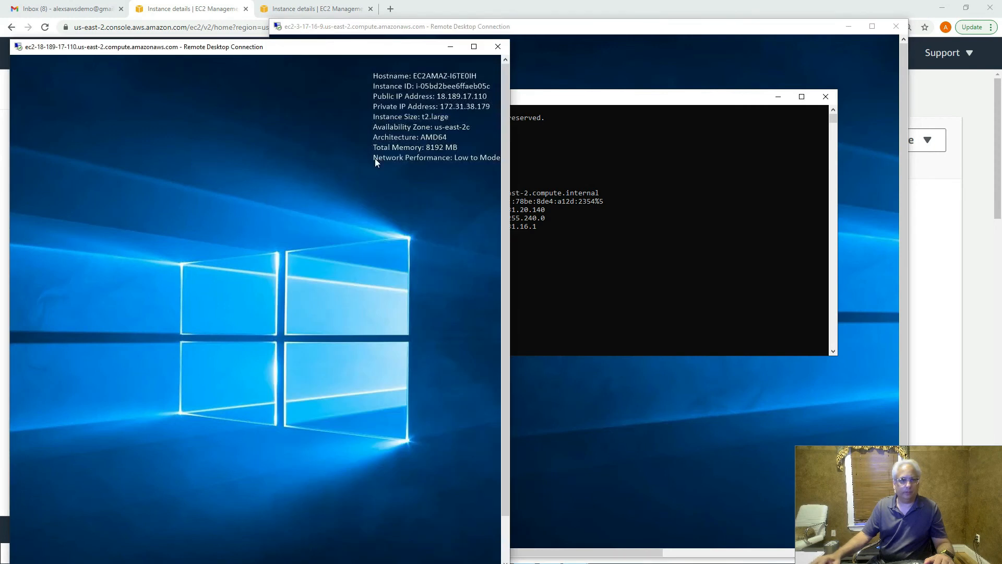
- Run ipconfig in a Command Prompt on the ec2-18-189 session, showing IPv4 172.31.38.179
double_click(357, 50)
click(13, 553)
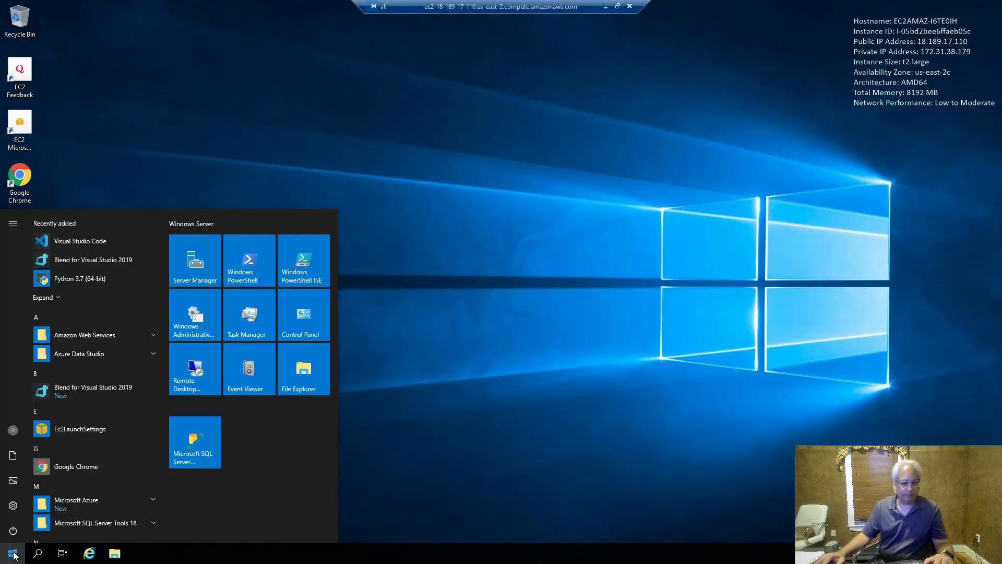
text(cmd)
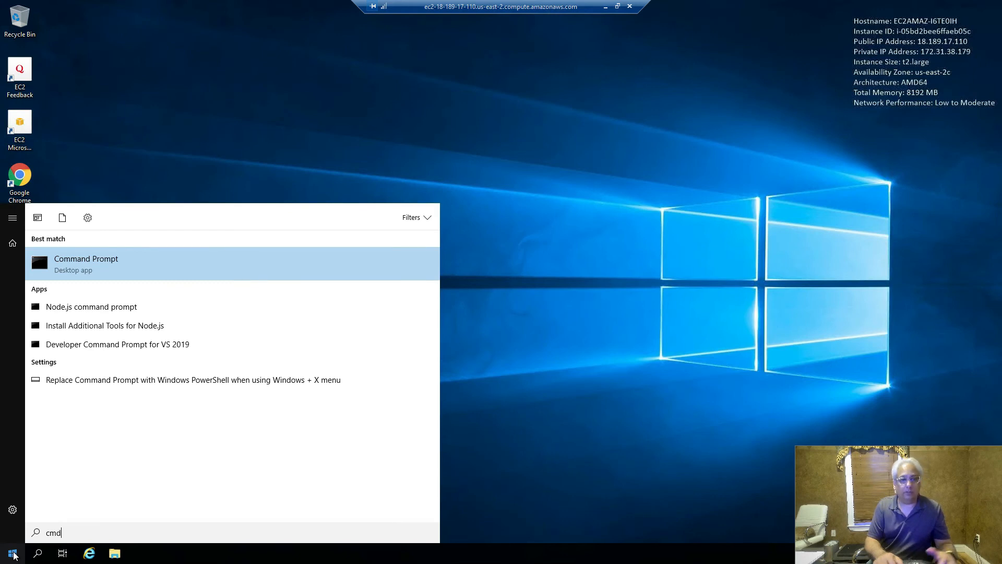
key(Return)
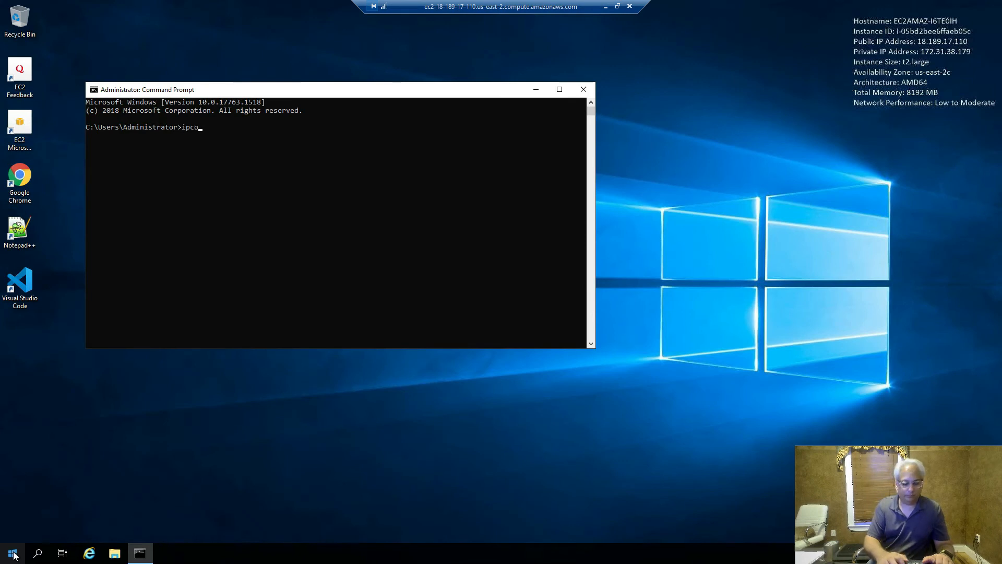
text(ipconfig)
key(Return)
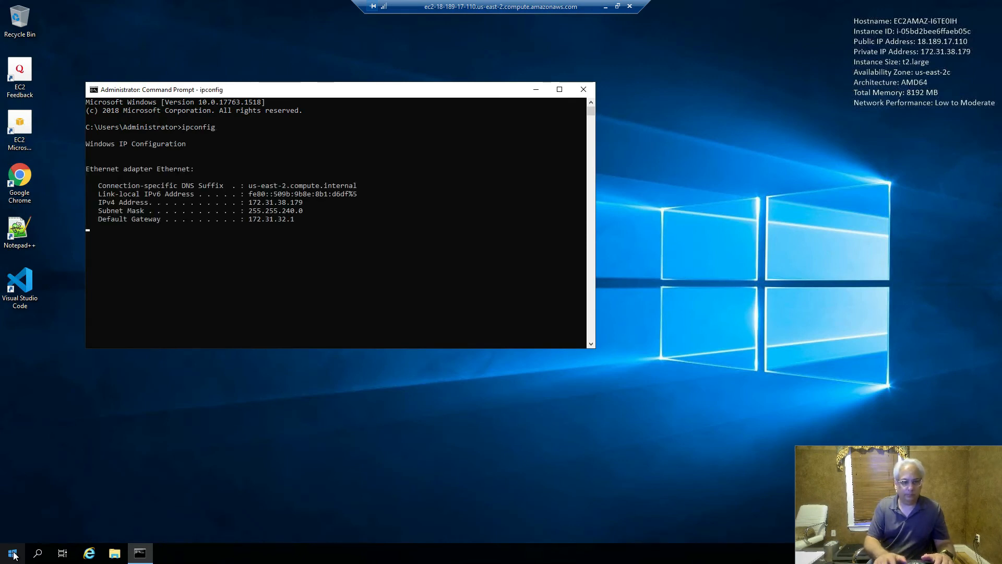
- Set both session windows side by side to compare, then maximize ec2-3-17-16-9
click(617, 6)
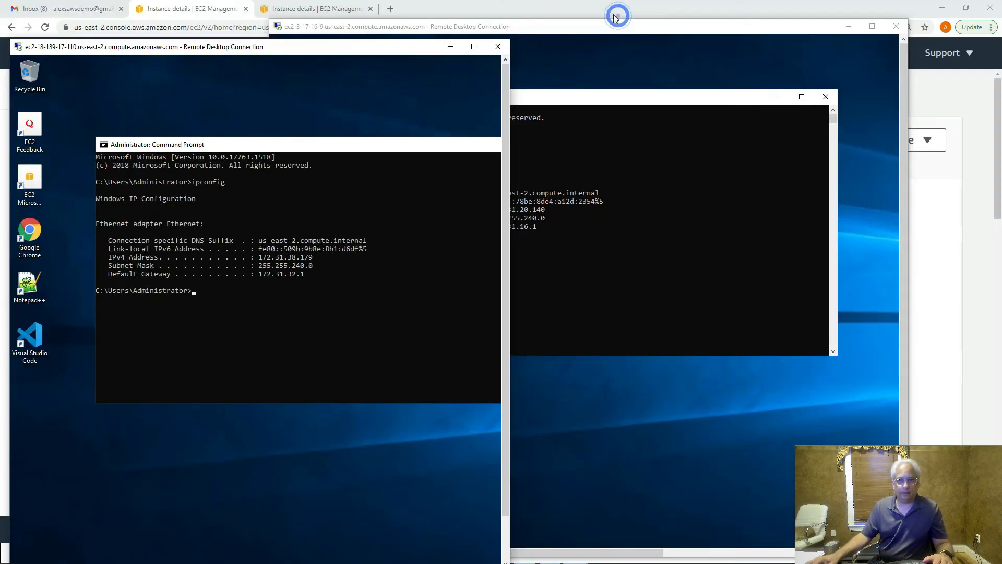
click(660, 155)
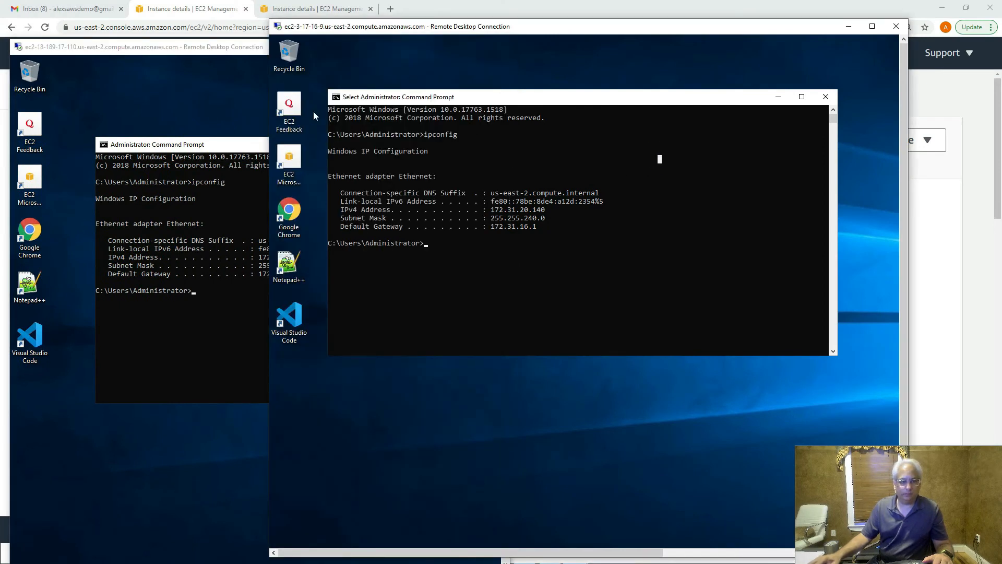
drag(353, 29, 458, 63)
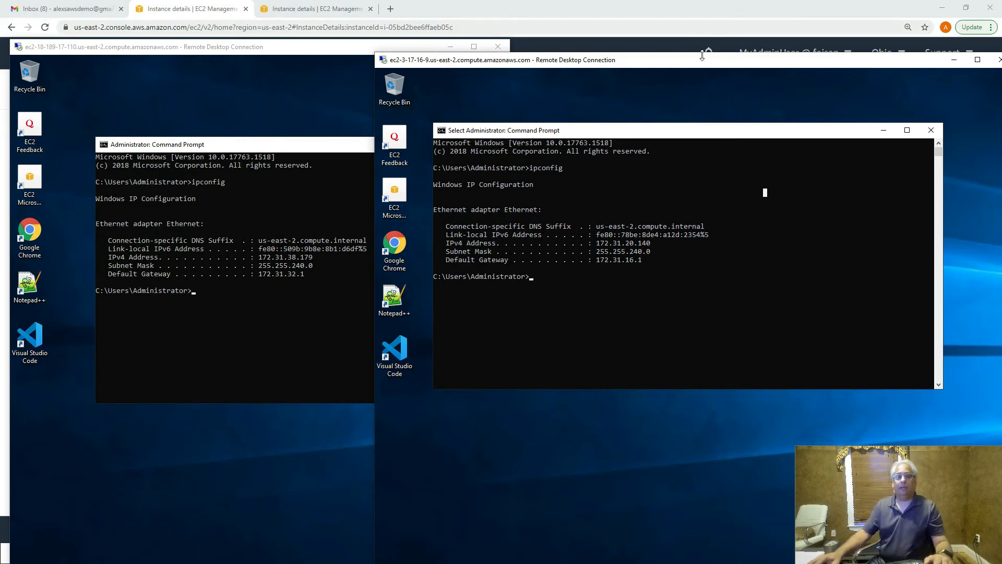
drag(724, 64, 481, 50)
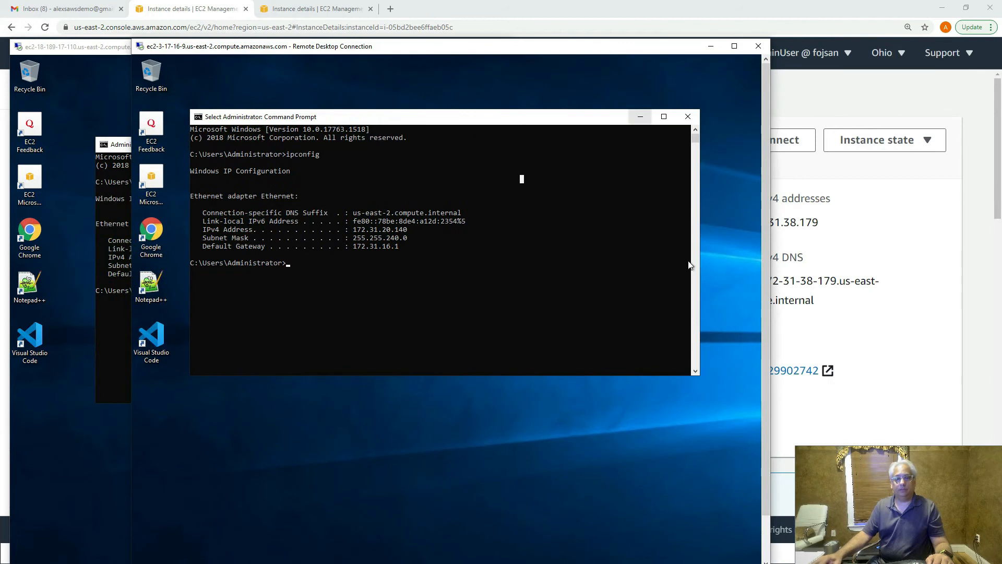
double_click(666, 50)
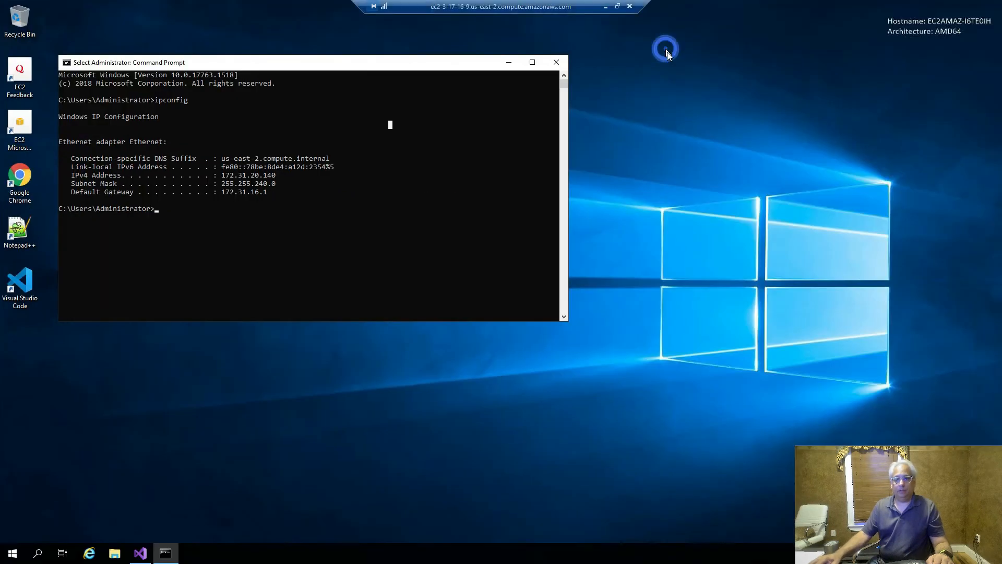
- Close Command Prompt and sign out of the ec2-3-17-16-9 remote session
click(557, 62)
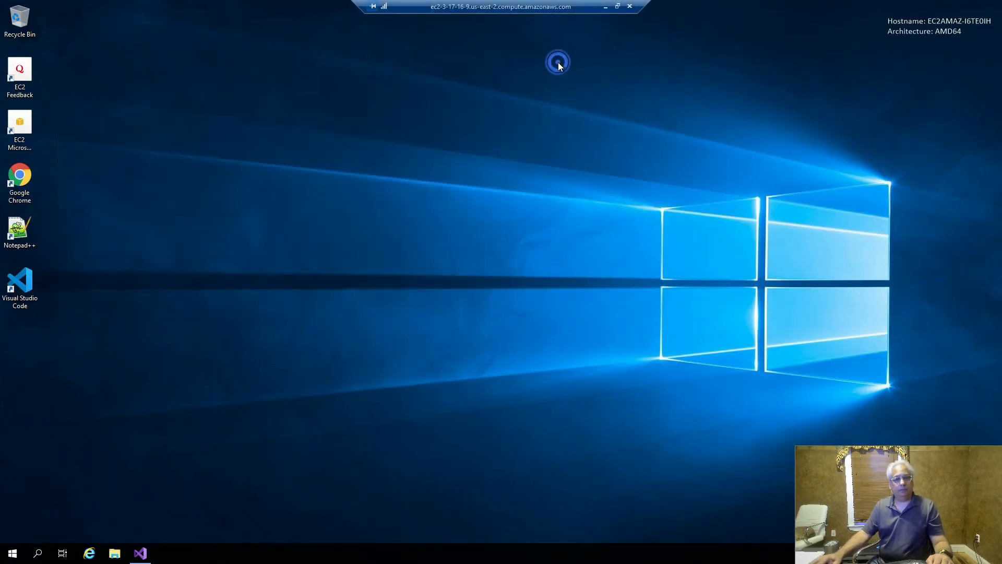
click(12, 553)
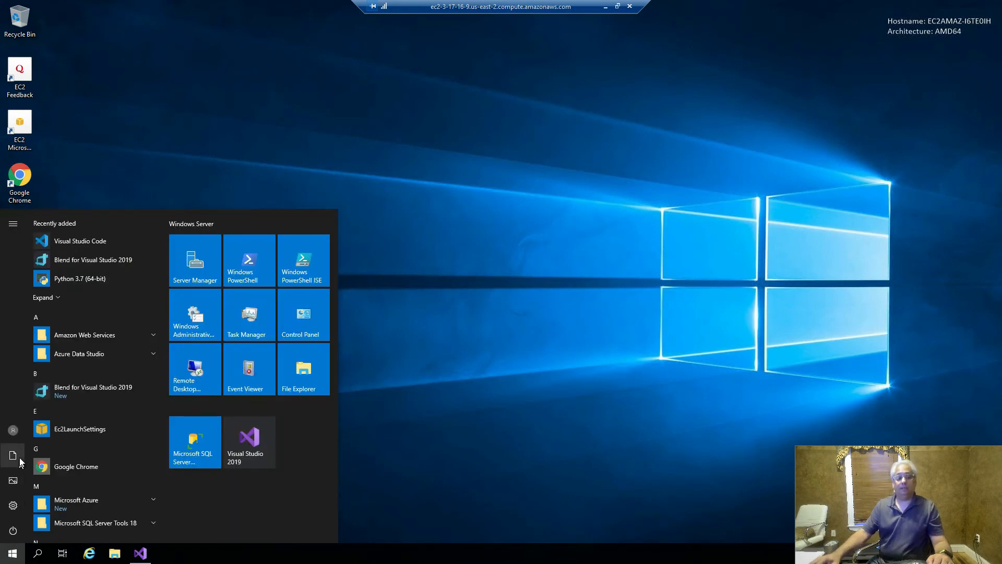
click(14, 430)
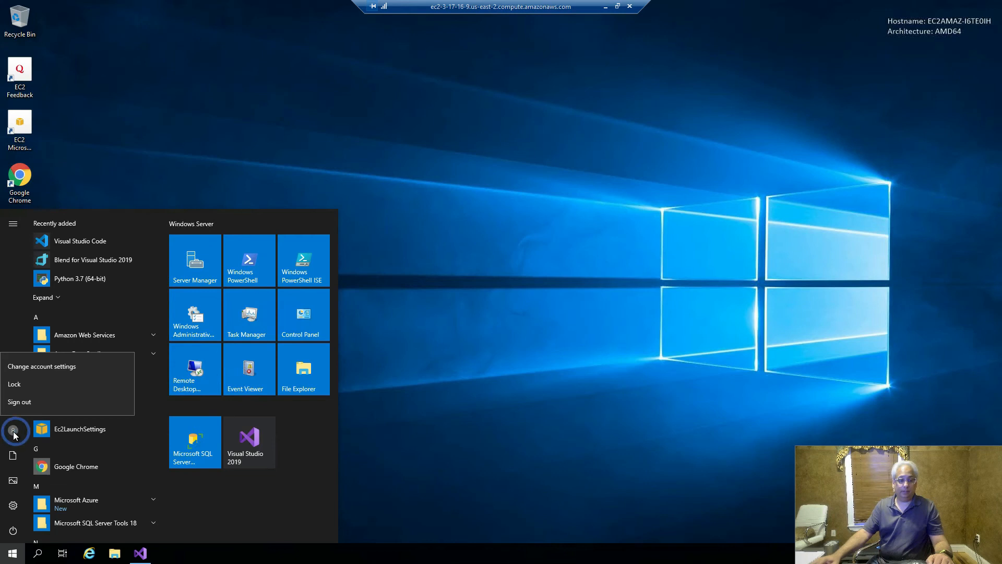
click(20, 403)
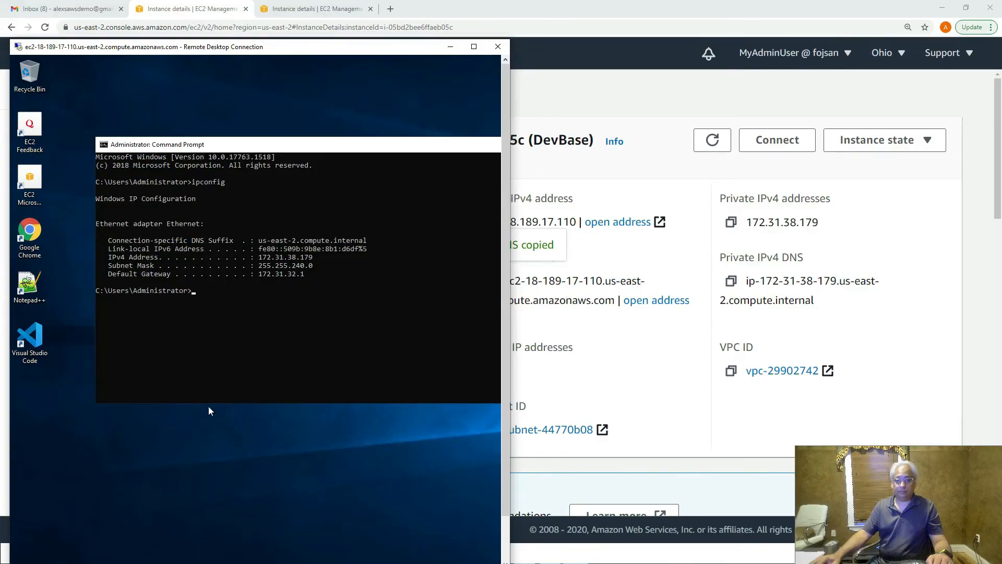
- Close Command Prompt in the ec2-18-189 session and sign out to end it
double_click(359, 47)
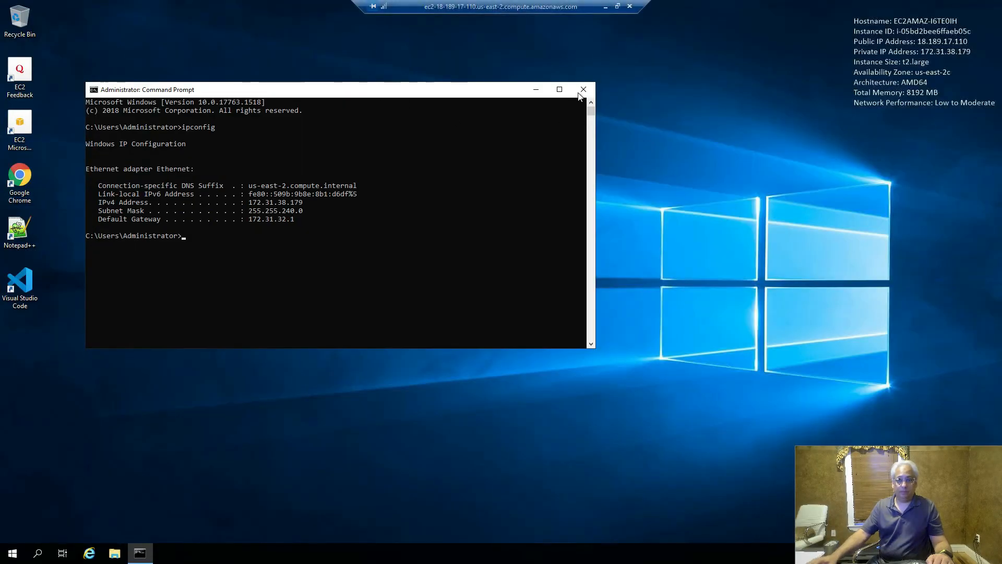
click(583, 90)
click(13, 553)
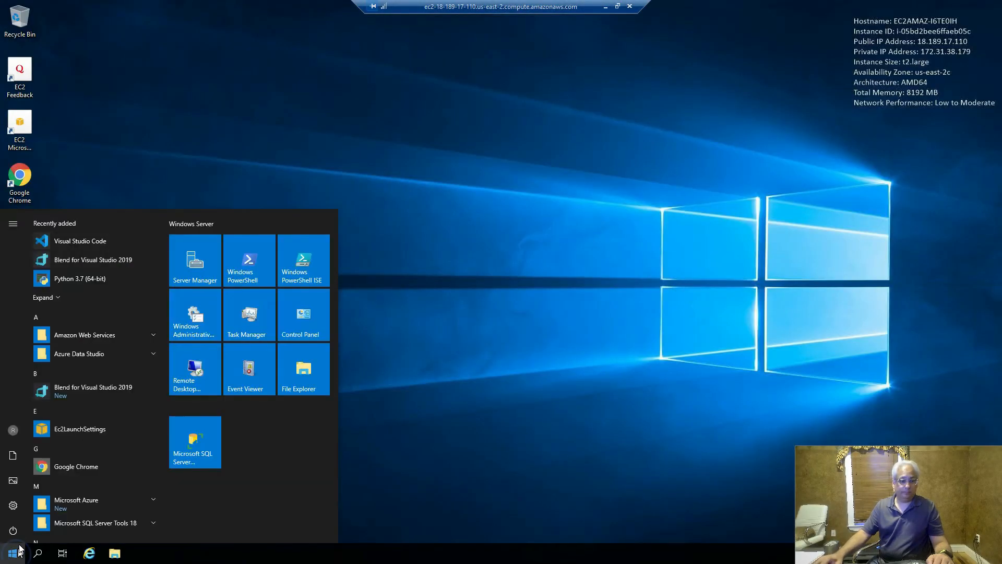
click(13, 430)
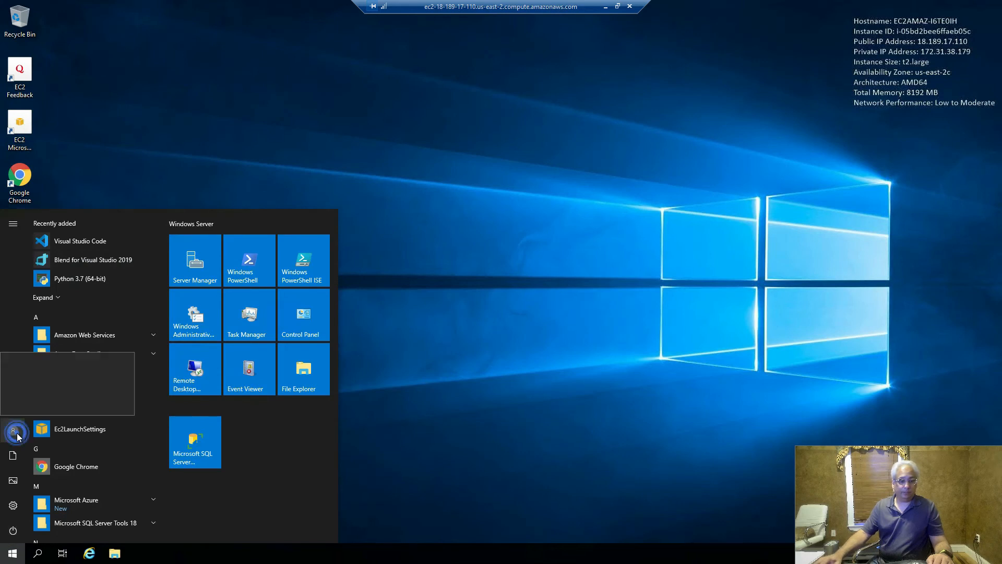
click(54, 403)
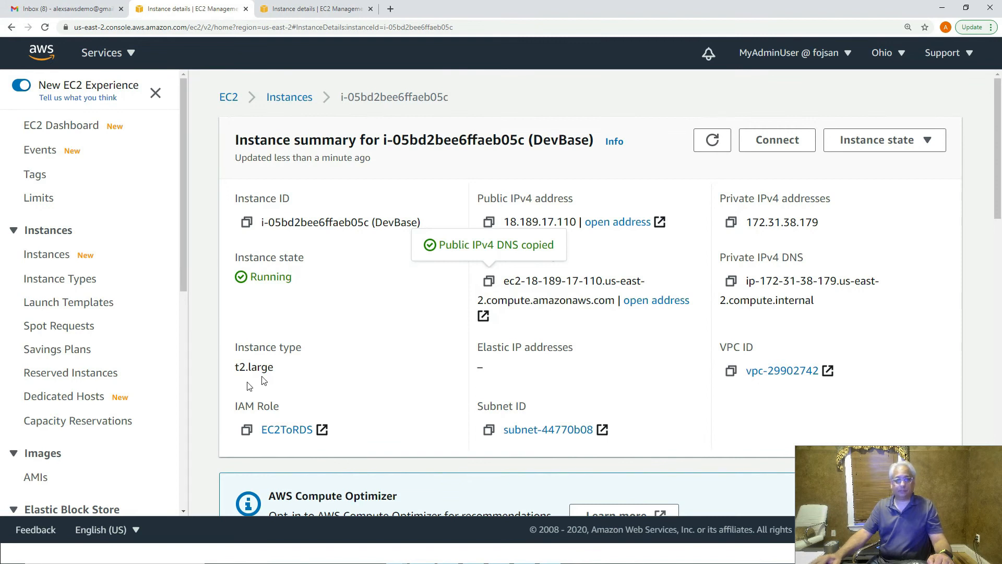
- Terminate DevBase and the unnamed i-0b83d12c1426309f7 instance, then refresh their states
click(287, 98)
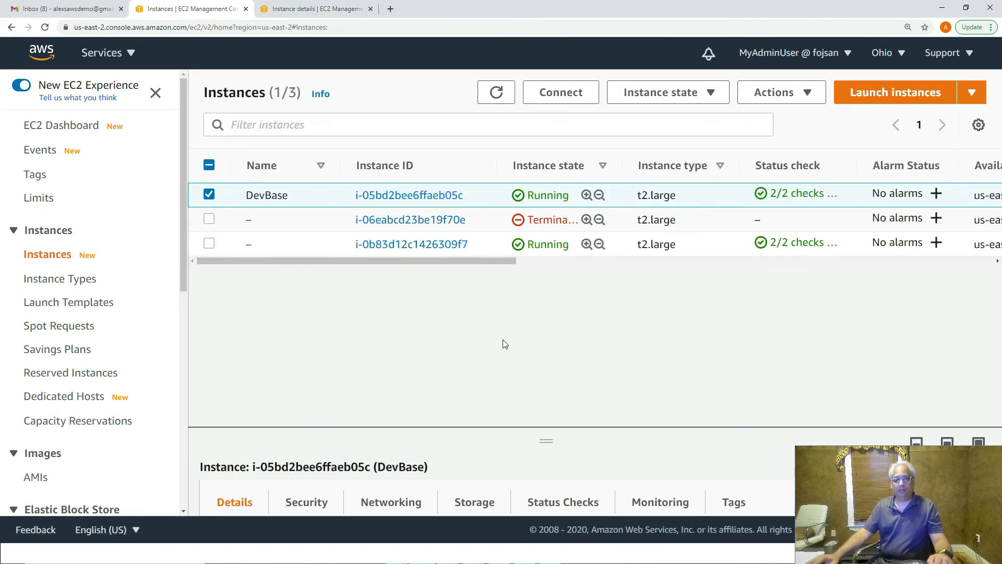
click(209, 245)
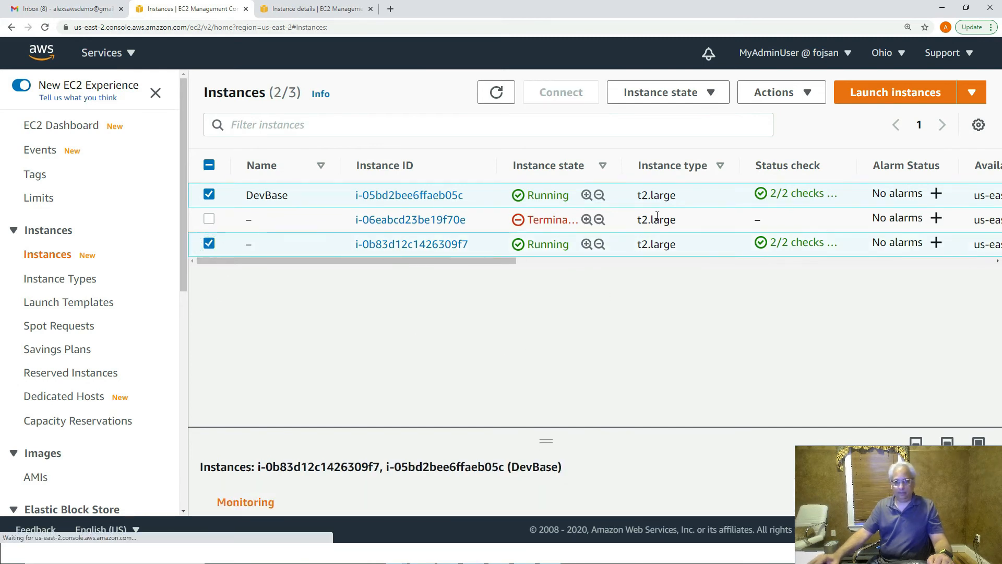
click(808, 97)
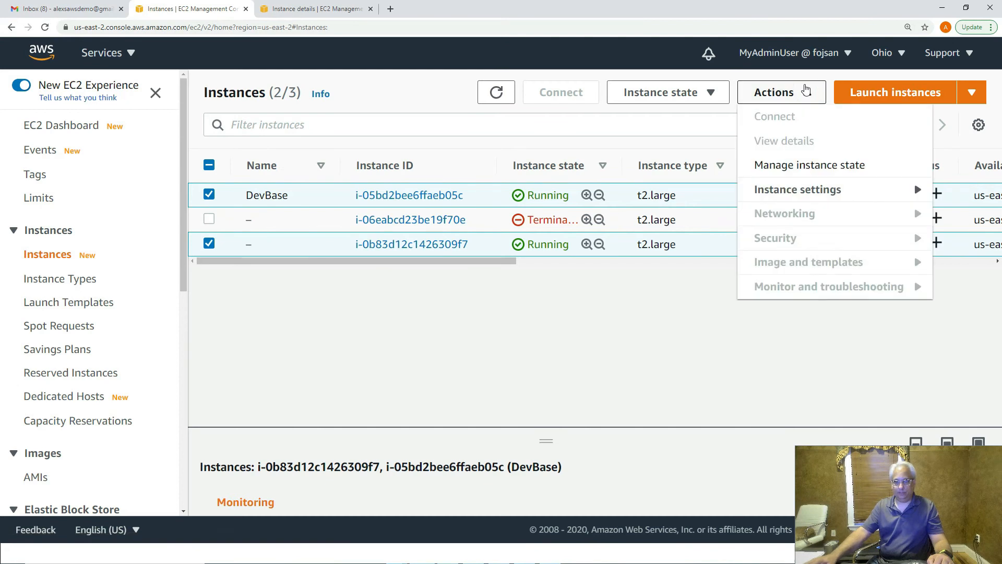
click(807, 97)
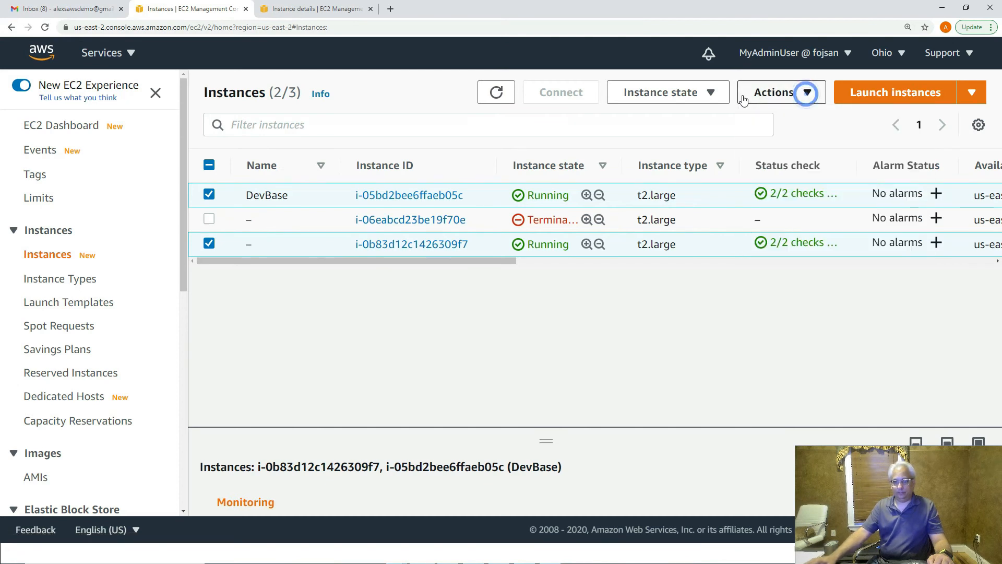
click(715, 95)
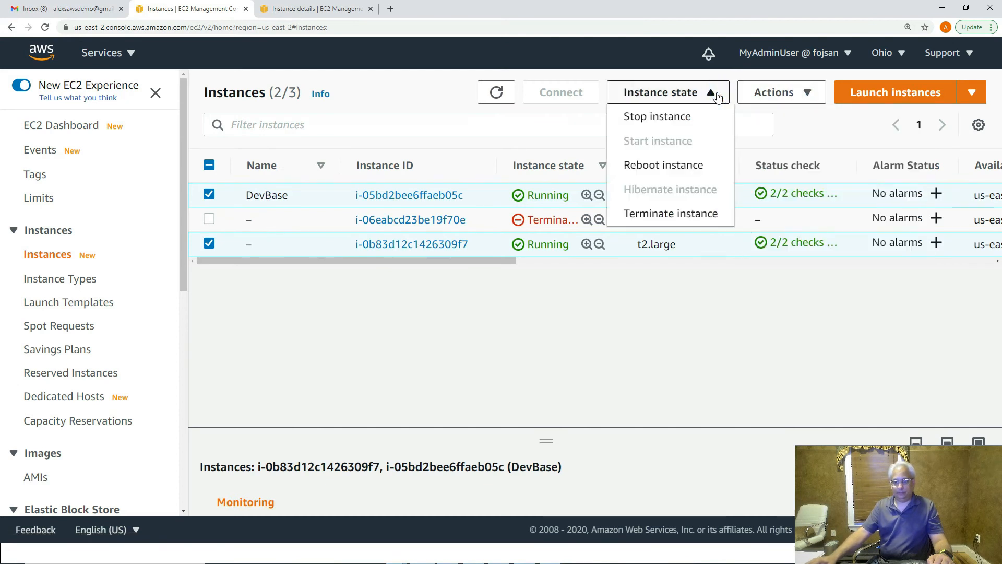
click(689, 218)
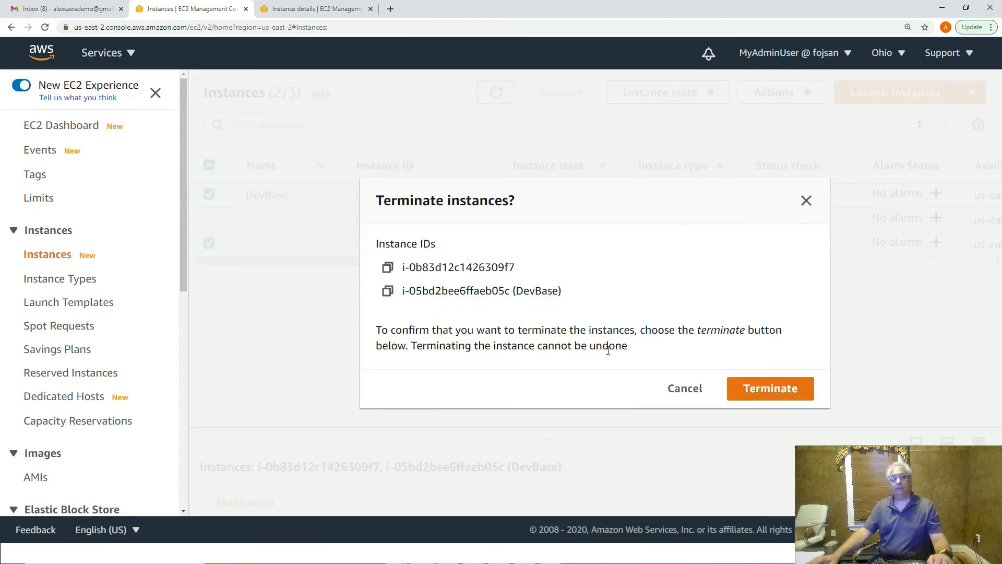
click(767, 389)
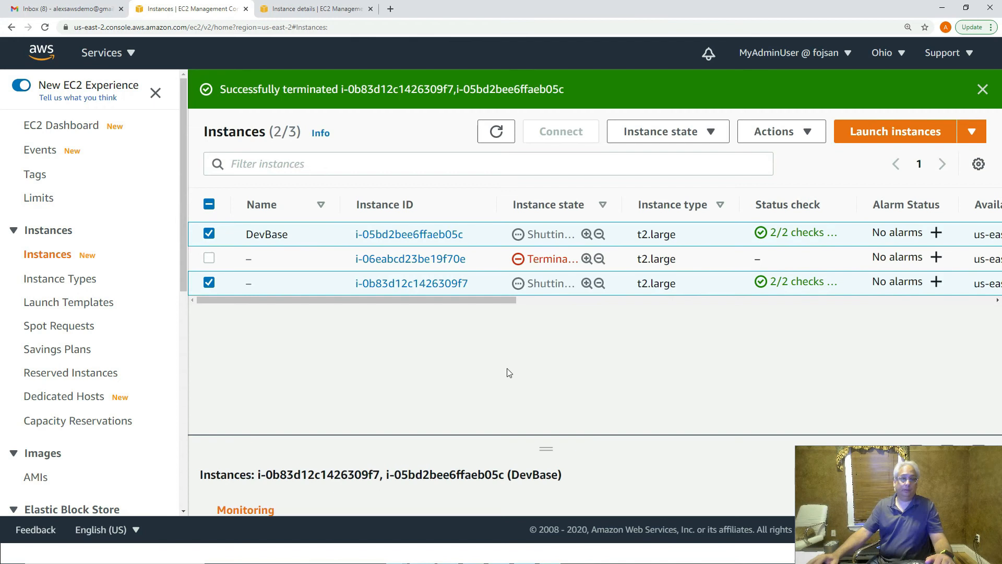
click(497, 131)
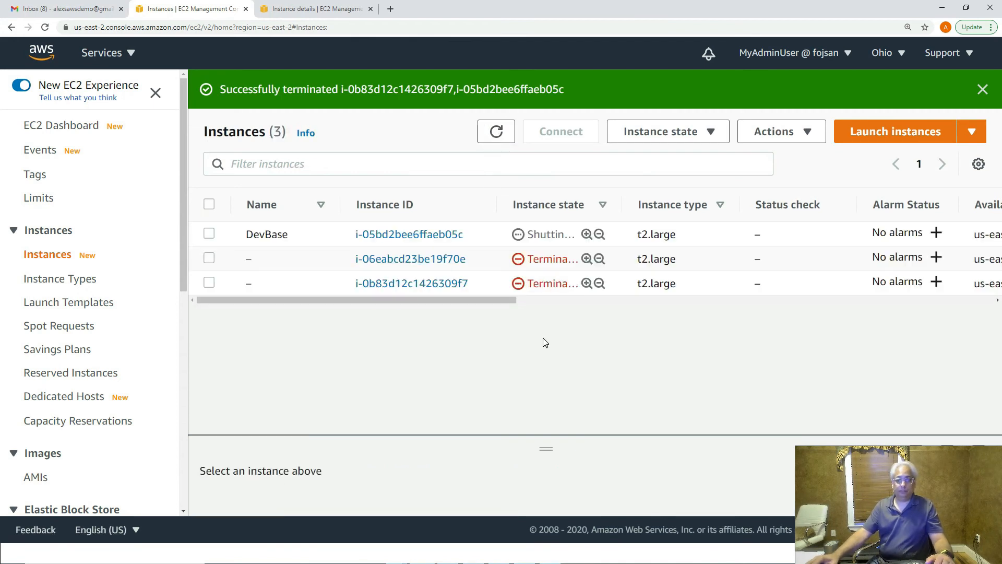
- Review the DevBase instance's summary, now showing Terminated
click(430, 235)
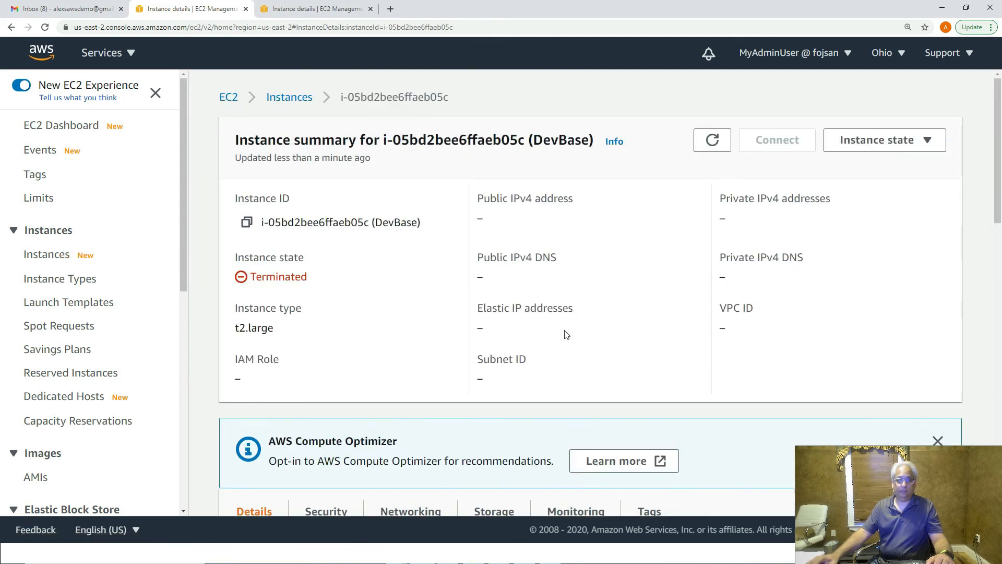
scroll(517, 340, down, 3)
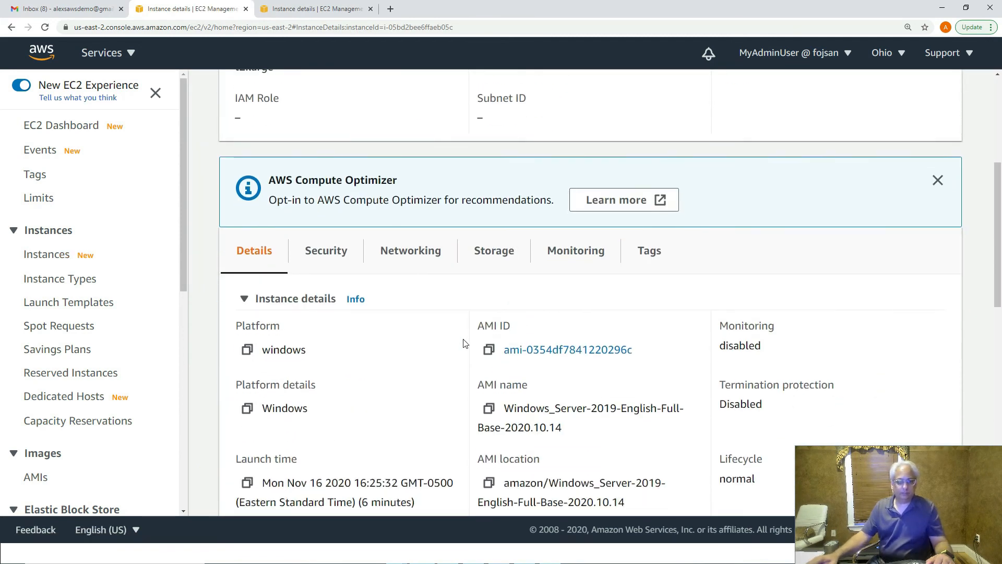
scroll(446, 347, down, 10)
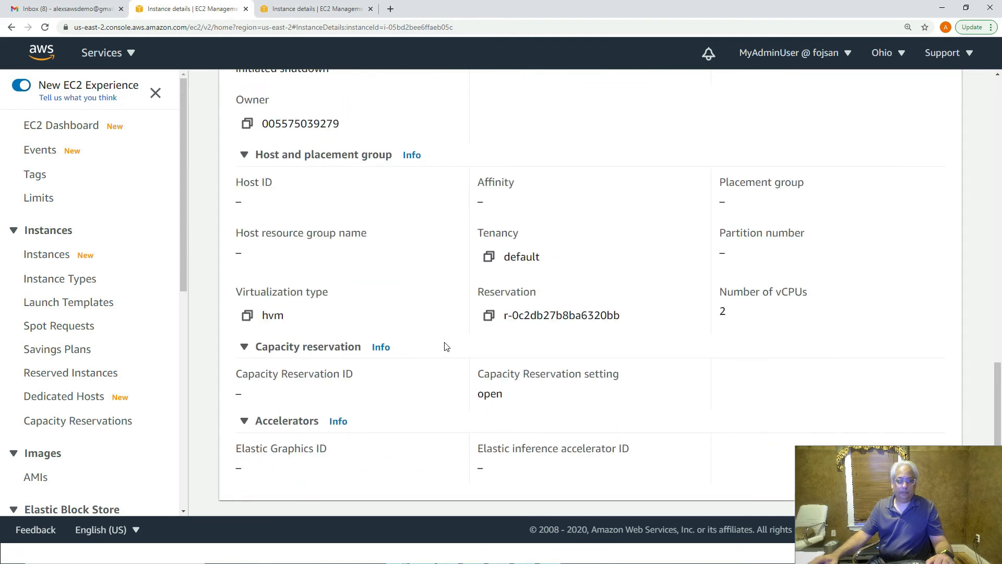
scroll(446, 347, up, 12)
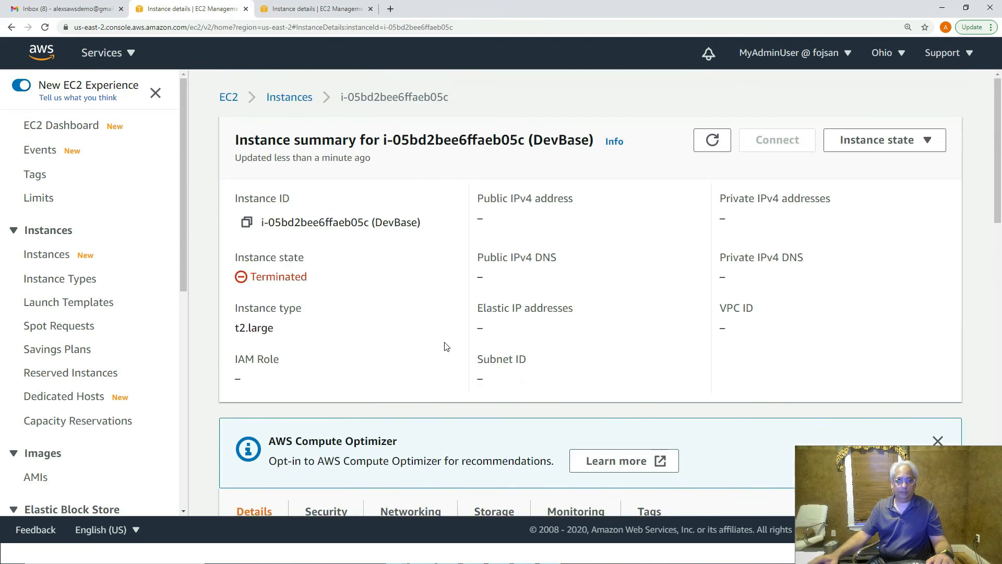
- Go from the EC2 dashboard to the list of owned AMIs
click(228, 97)
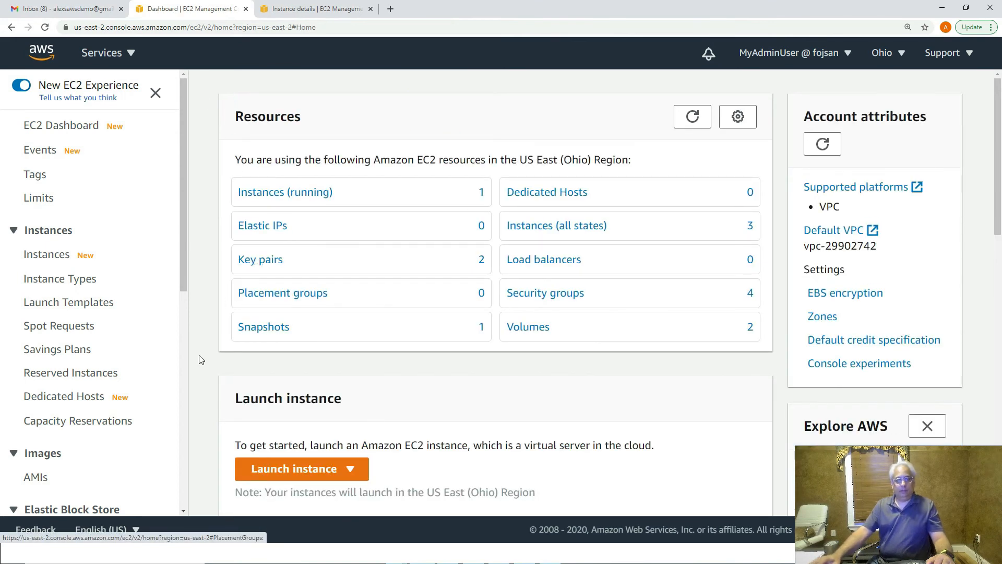
scroll(107, 416, down, 1)
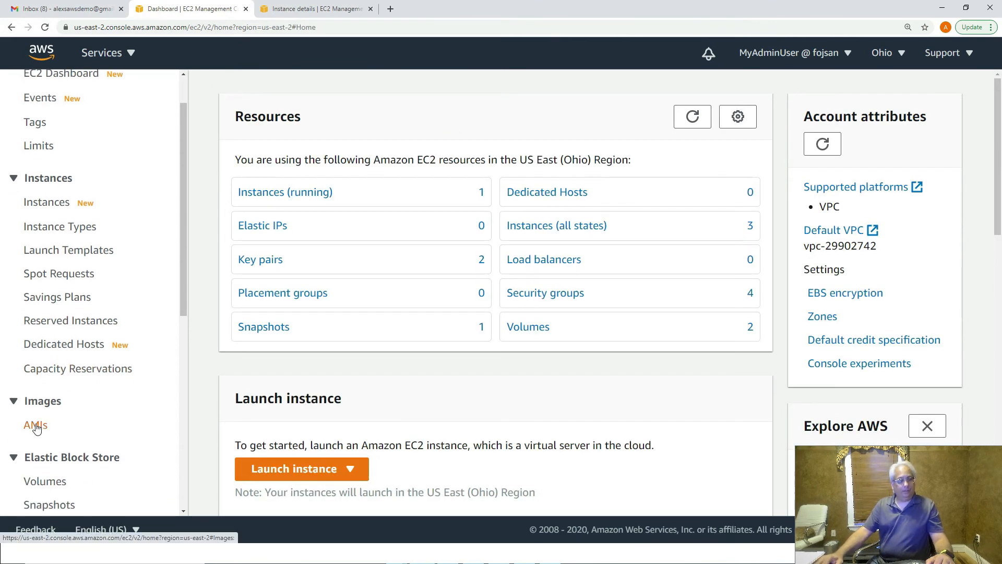
click(35, 425)
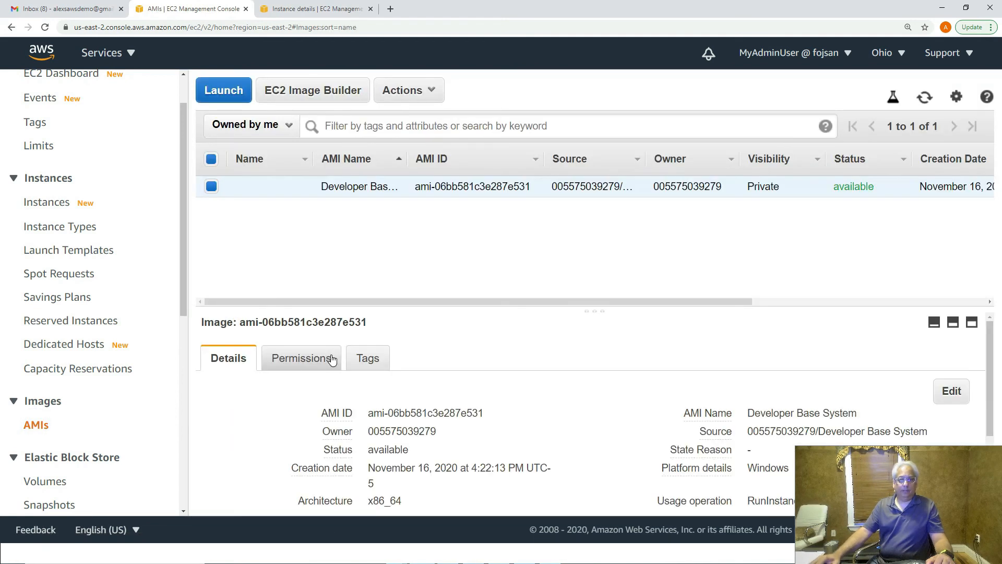
- Launch an instance from the Developer Base System AMI with the t2.large type
click(415, 93)
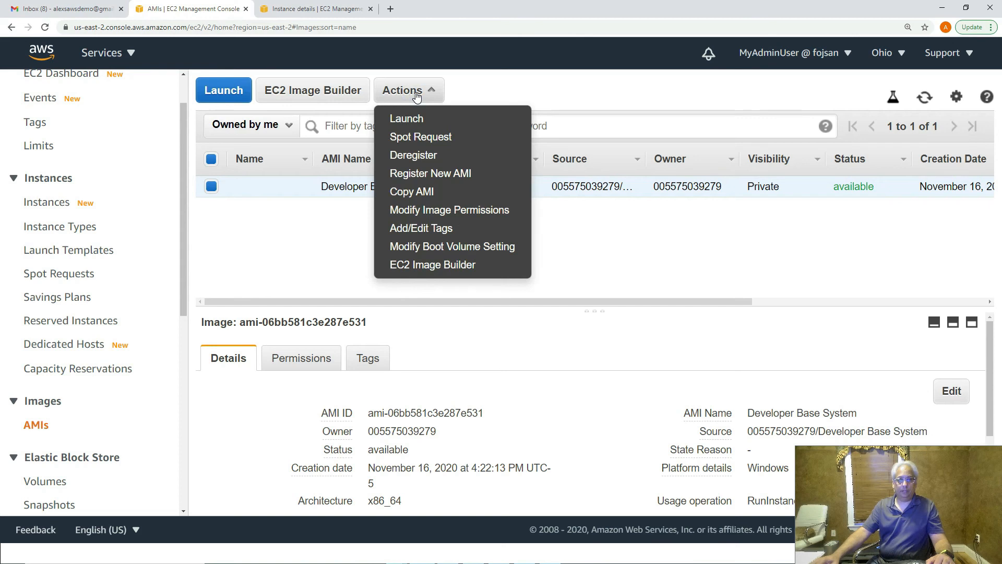
click(421, 123)
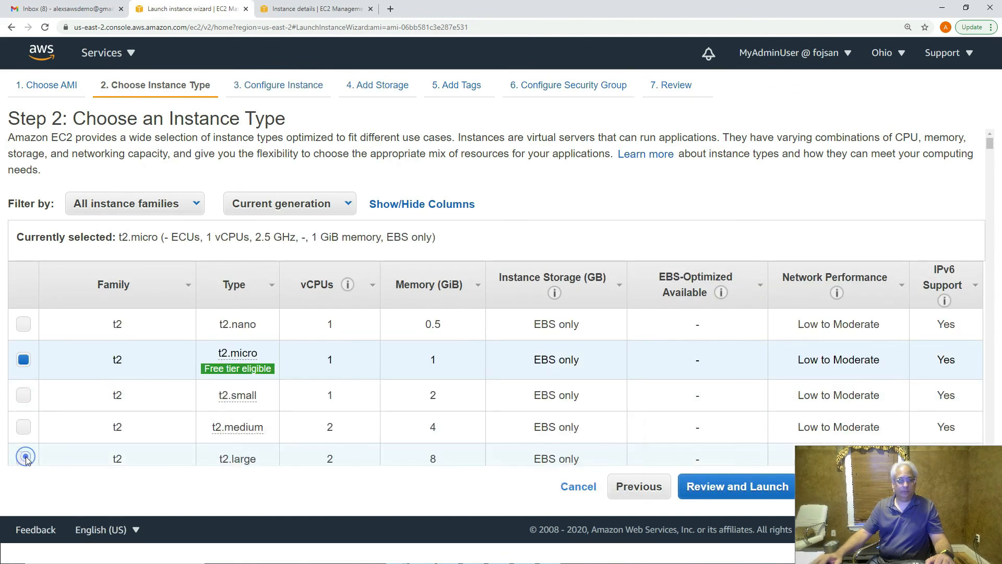
click(25, 457)
drag(905, 480, 467, 479)
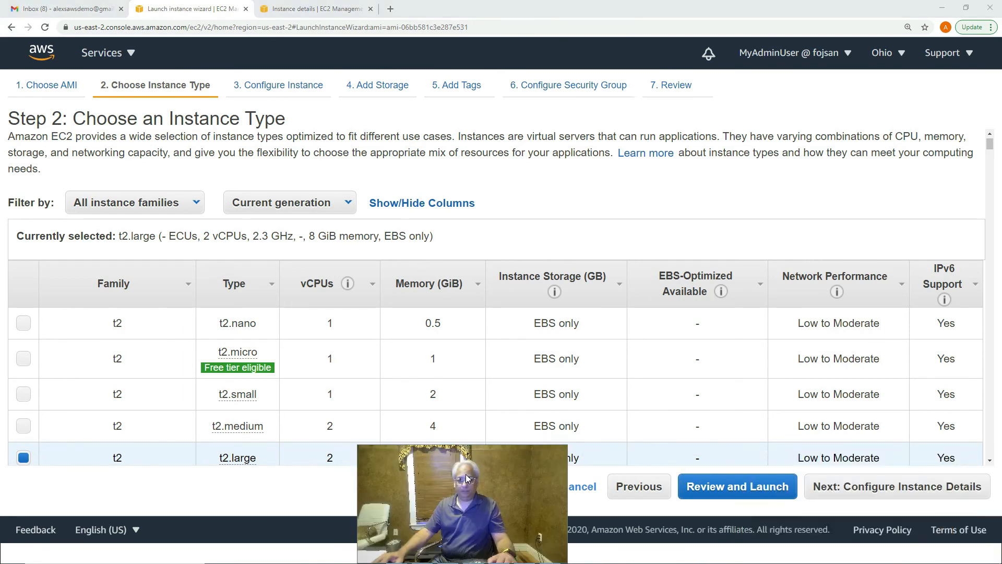
click(888, 488)
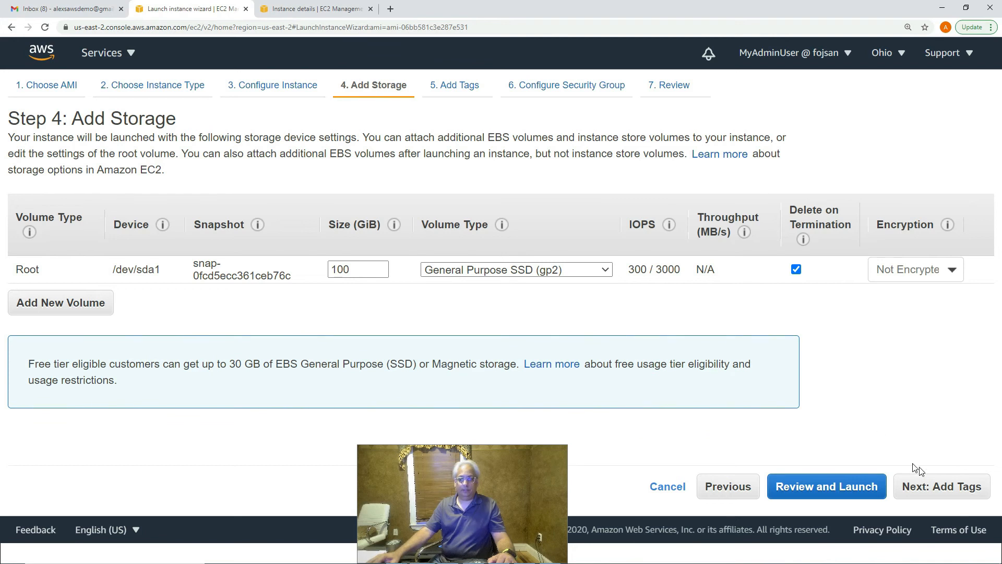
- Review instance configuration and the 100 GiB root volume, reaching the Add Tags step
click(723, 487)
scroll(869, 394, down, 5)
scroll(869, 394, down, 4)
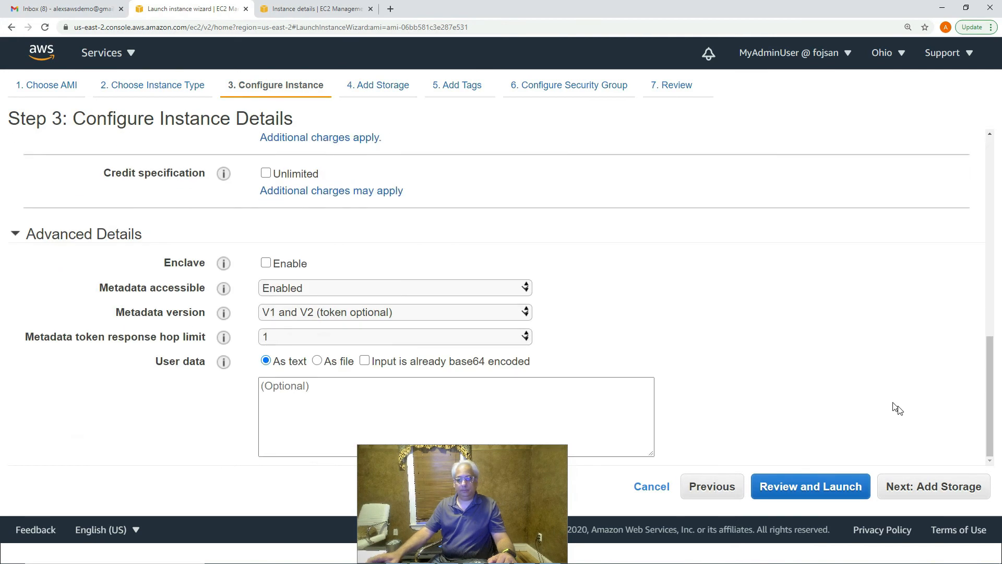
click(927, 484)
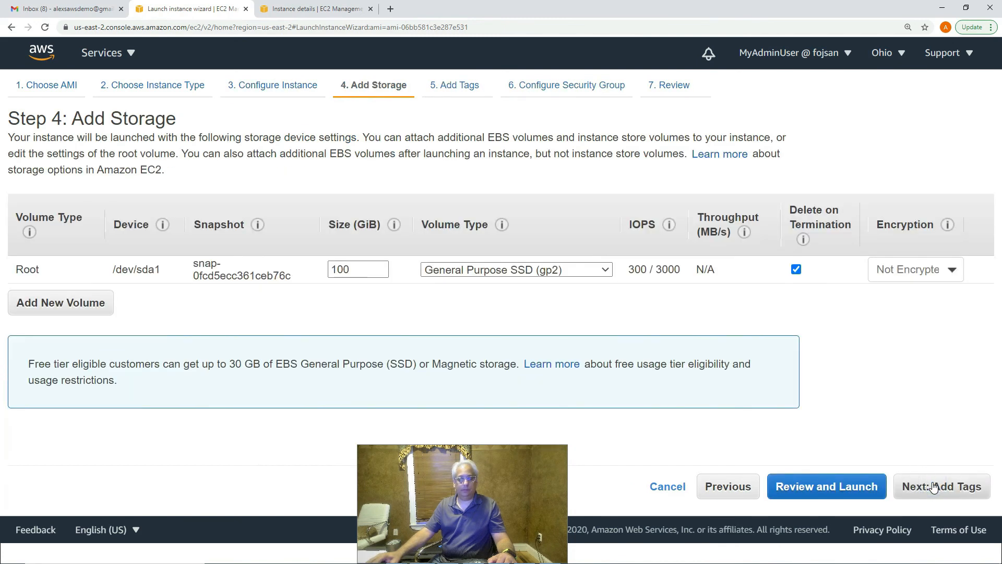
click(935, 487)
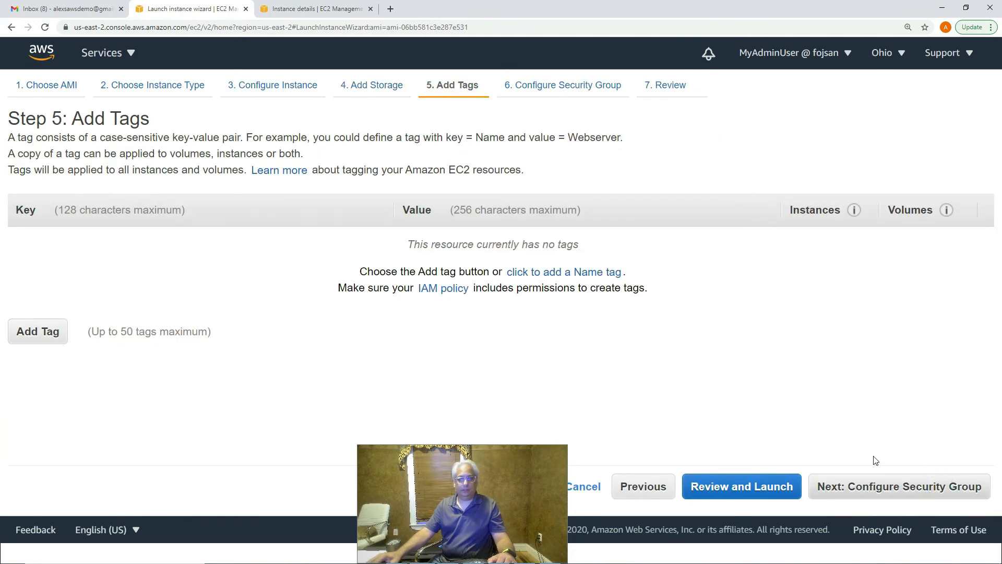
- Tag the new instance with key CreatedFrom and value 'New Instance from AMI'
click(42, 337)
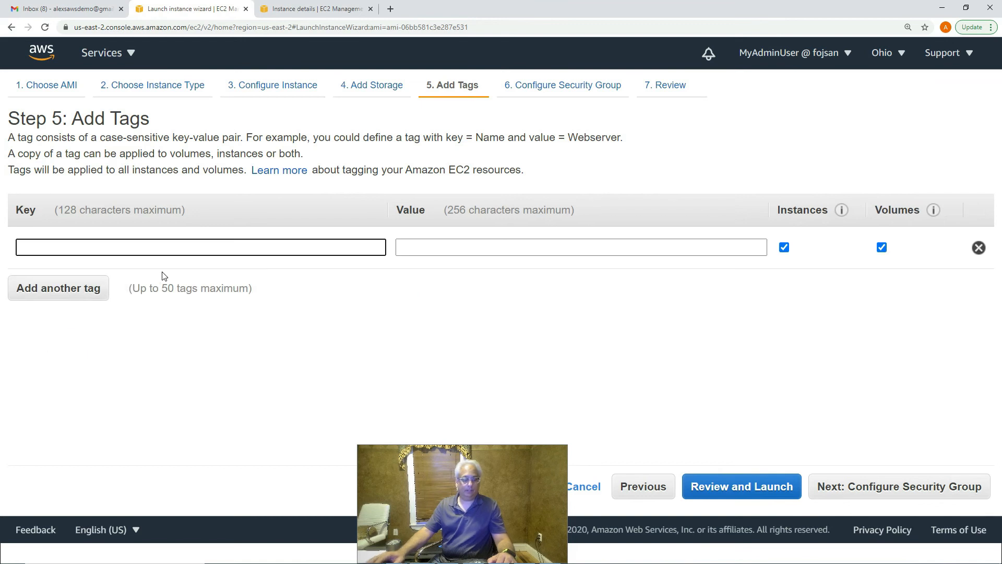
text(Created)
key(Tab)
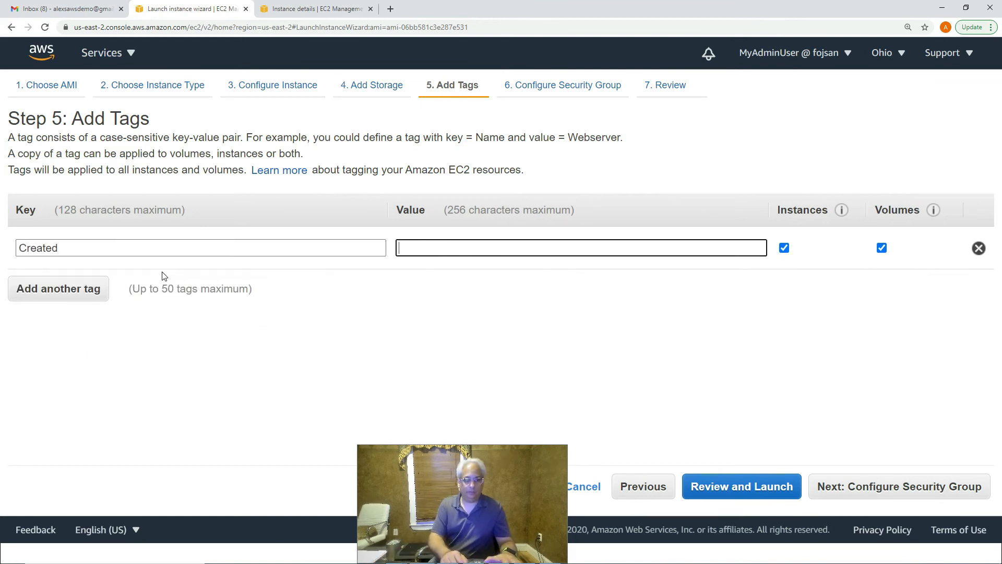
key(shift+Tab)
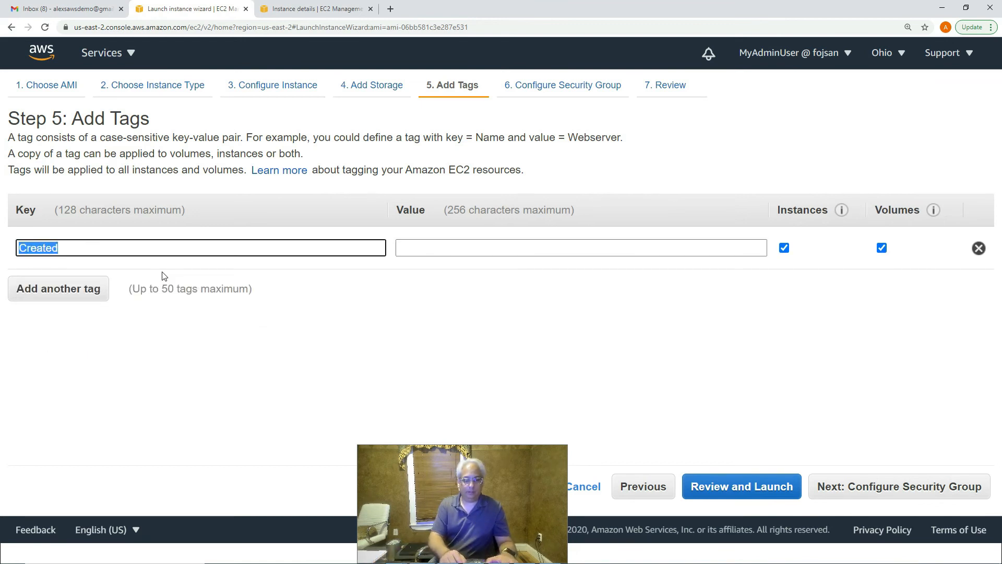
key(Right)
text(From)
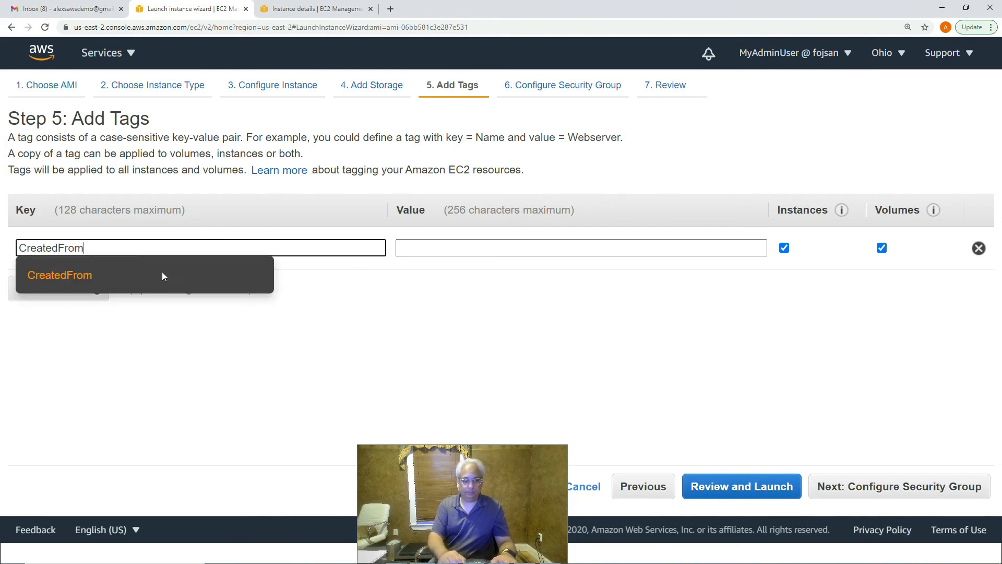
key(Tab)
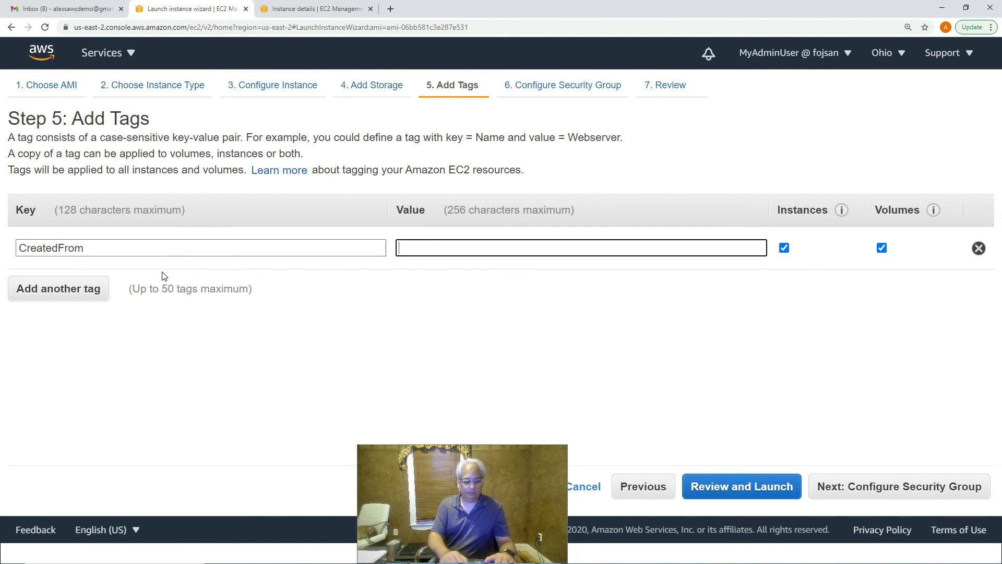
text(New Instan)
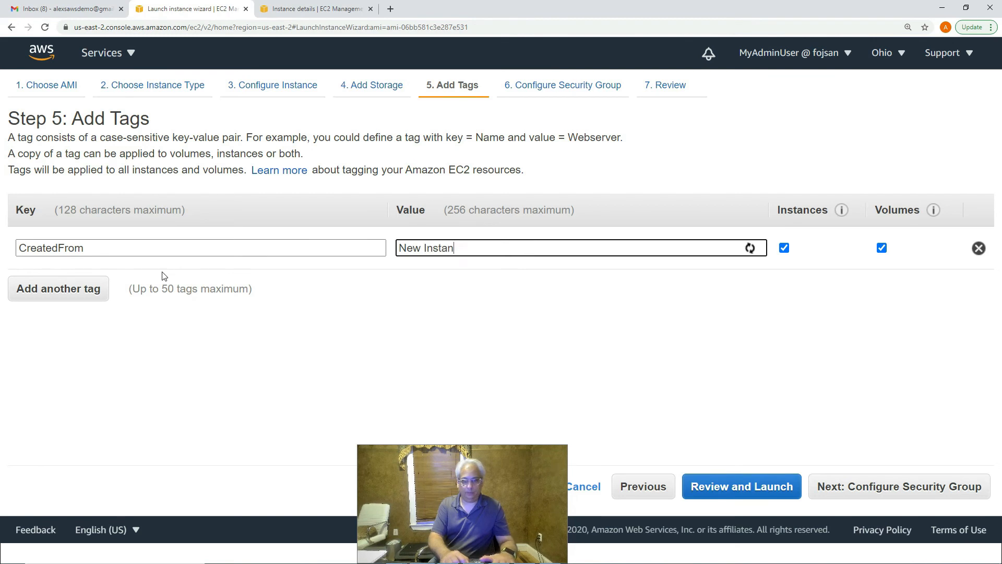
text(ce from AMI)
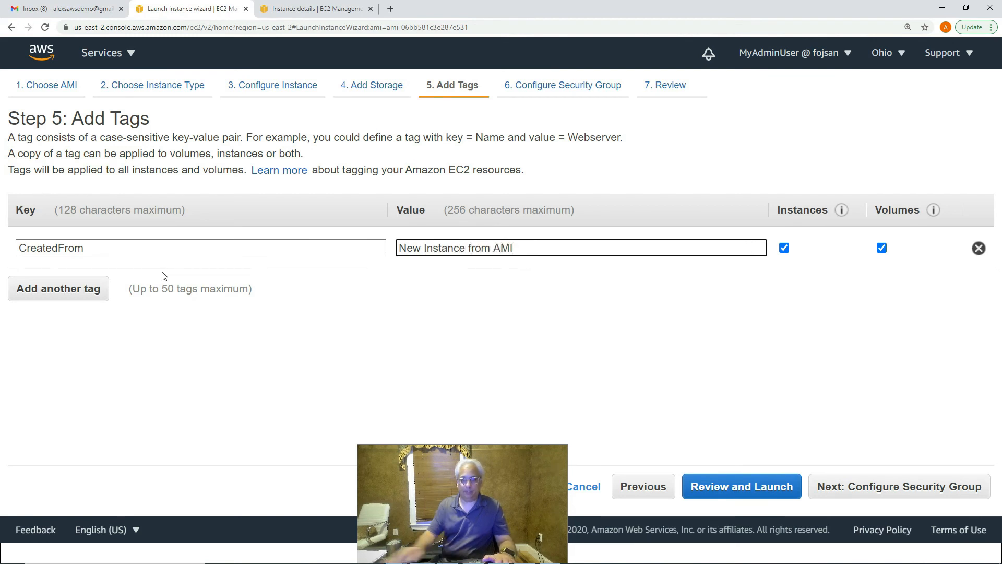
click(918, 484)
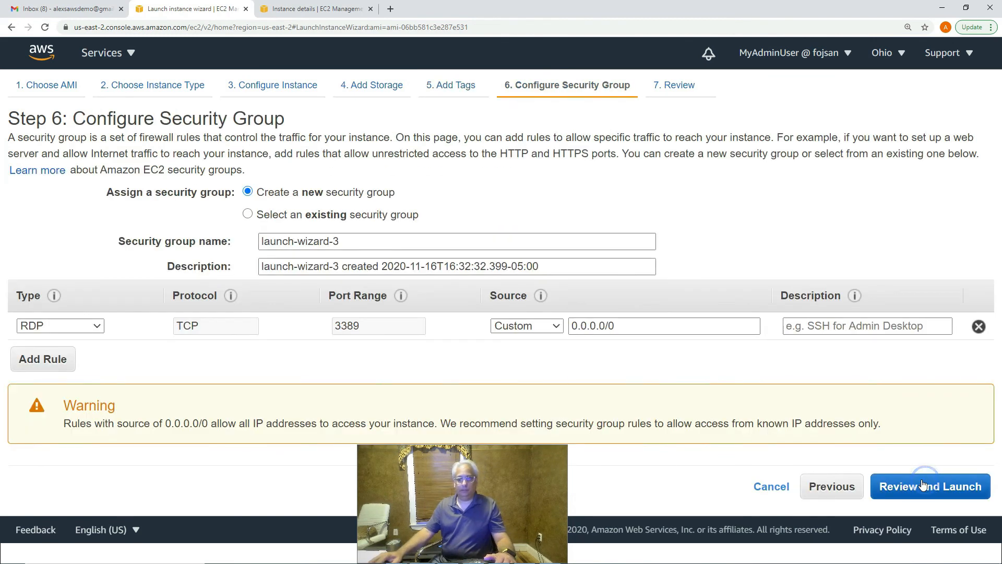
- Reuse security group launch-wizard-2 and launch with the SSMSTestComputer key pair acknowledged
click(248, 214)
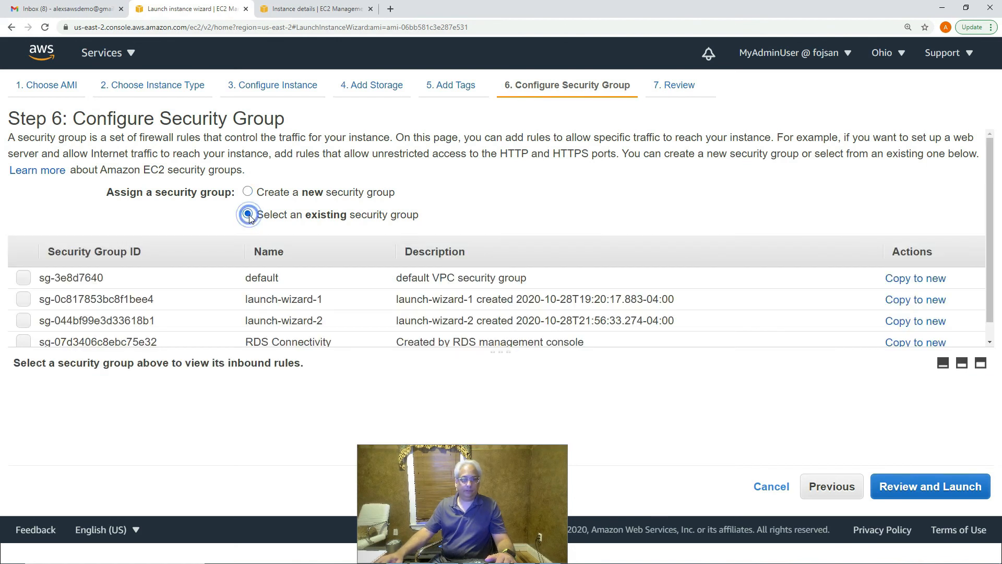
click(23, 322)
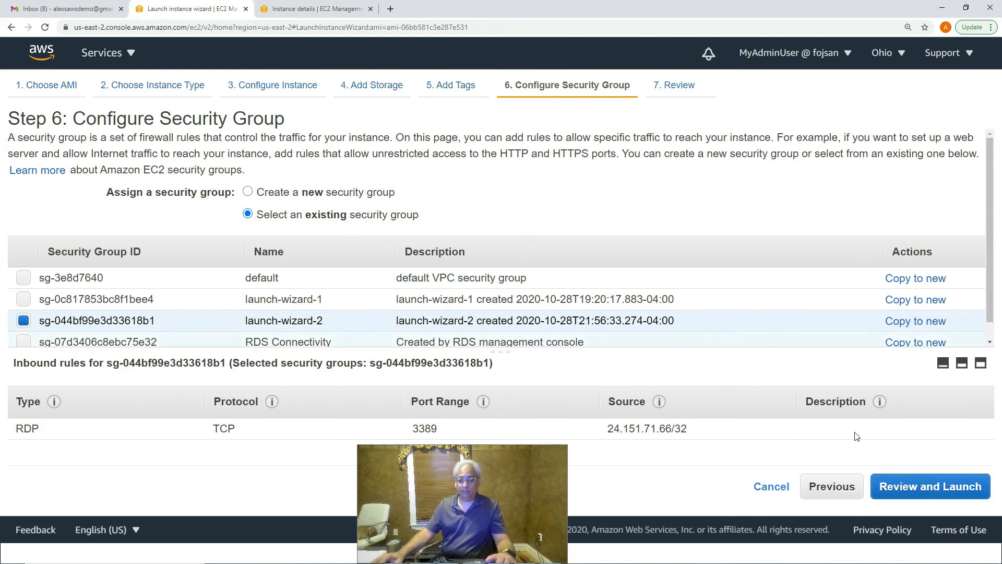
click(924, 478)
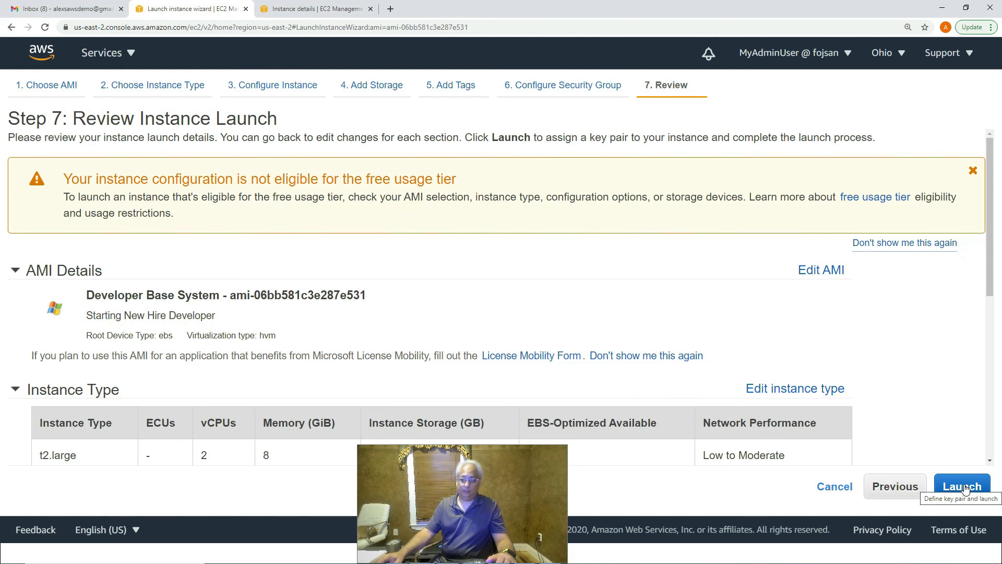
click(964, 488)
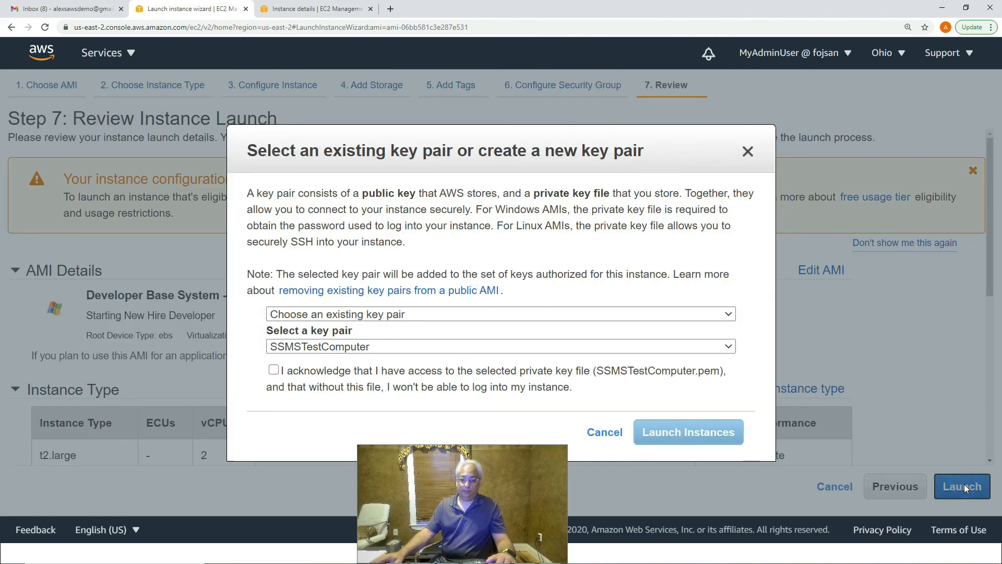
click(274, 370)
click(681, 433)
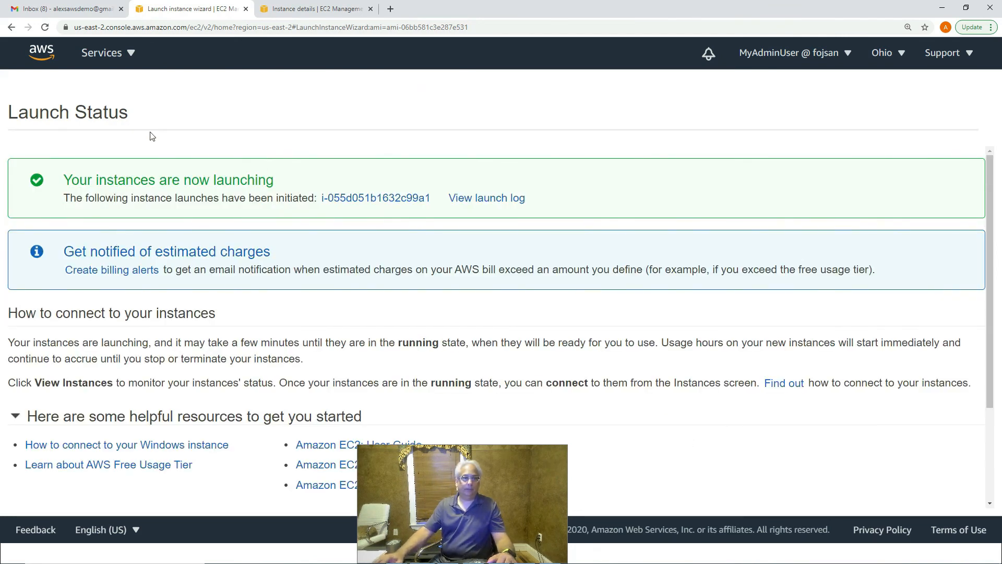
- Open the new instance's details in EC2 Instances to check its AMI
click(103, 56)
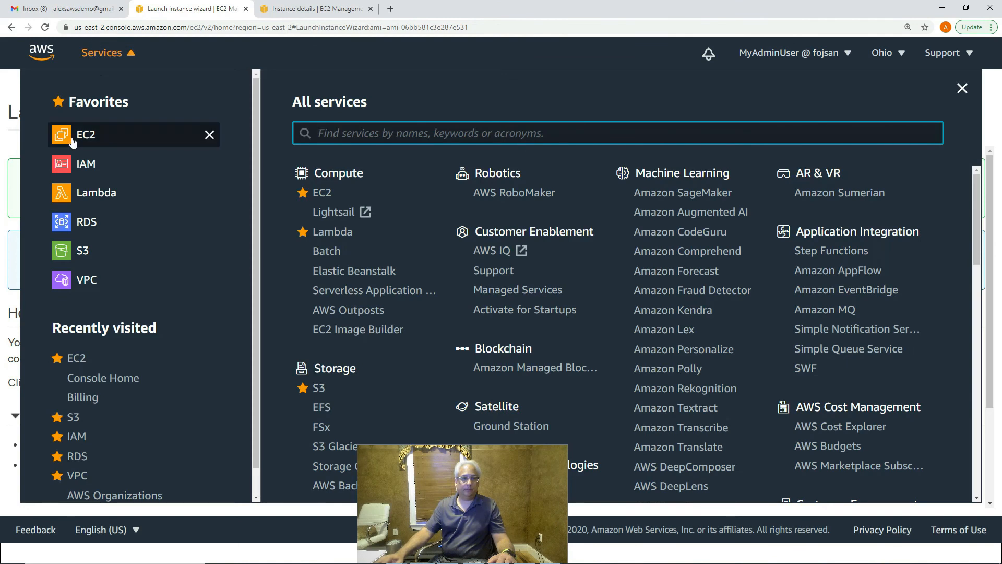
click(104, 136)
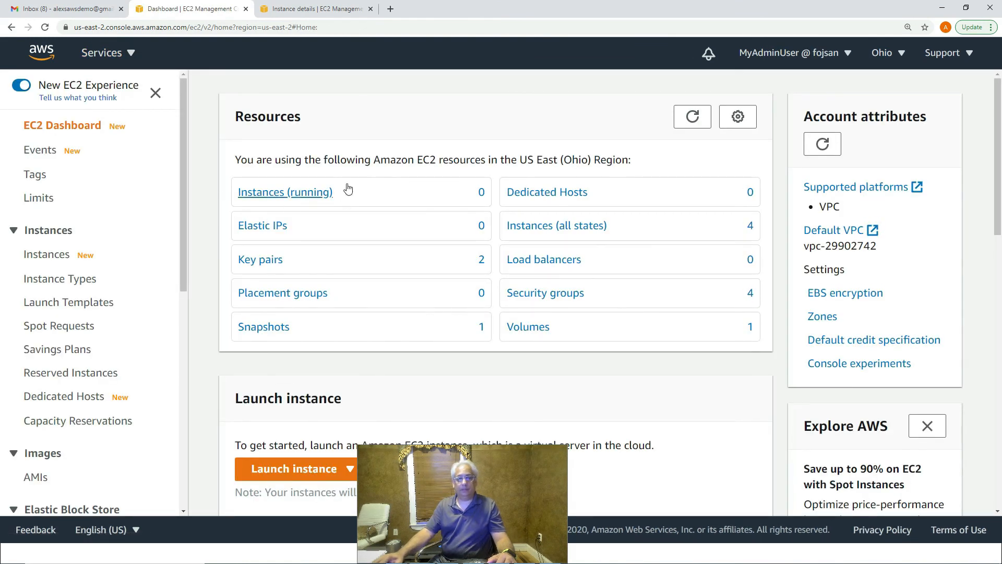
click(43, 258)
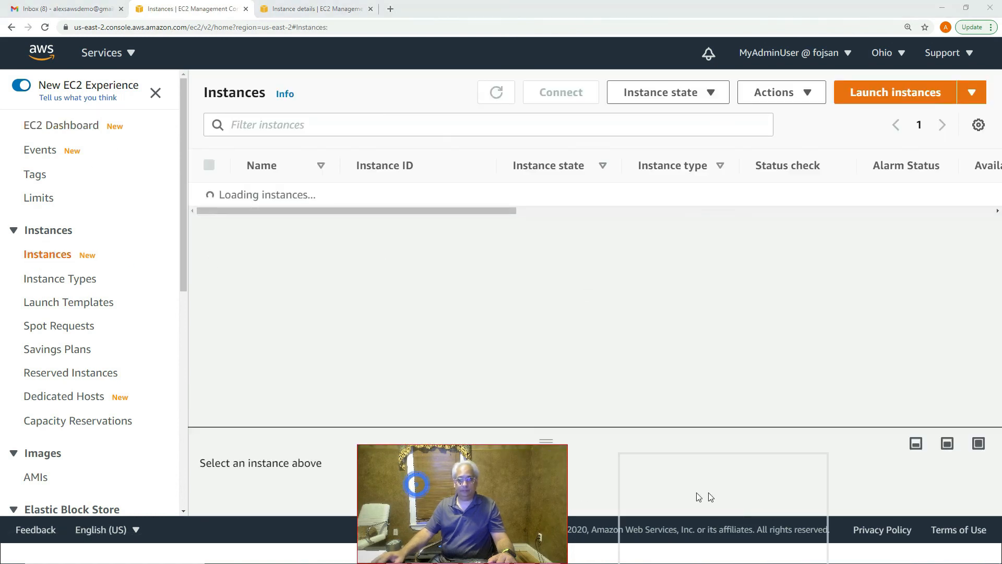
drag(852, 487, 851, 486)
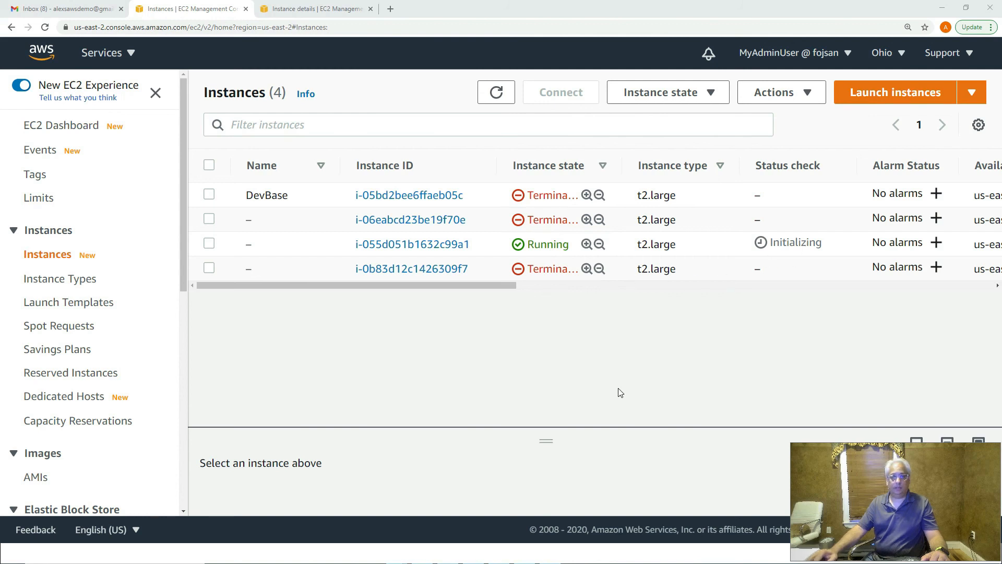
click(423, 250)
scroll(452, 323, down, 6)
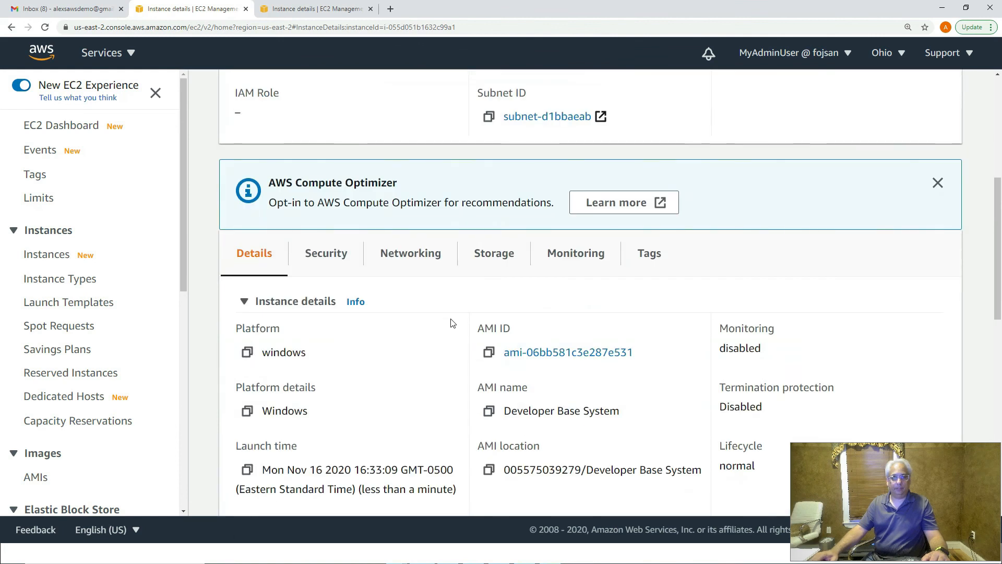
scroll(454, 323, up, 6)
- Paste its public DNS into Remote Desktop Connection, then refresh the Instances list
click(490, 281)
key(super)
text(ec2-3-137-192-116.us-east-2.compute.amazonaws.com)
click(543, 224)
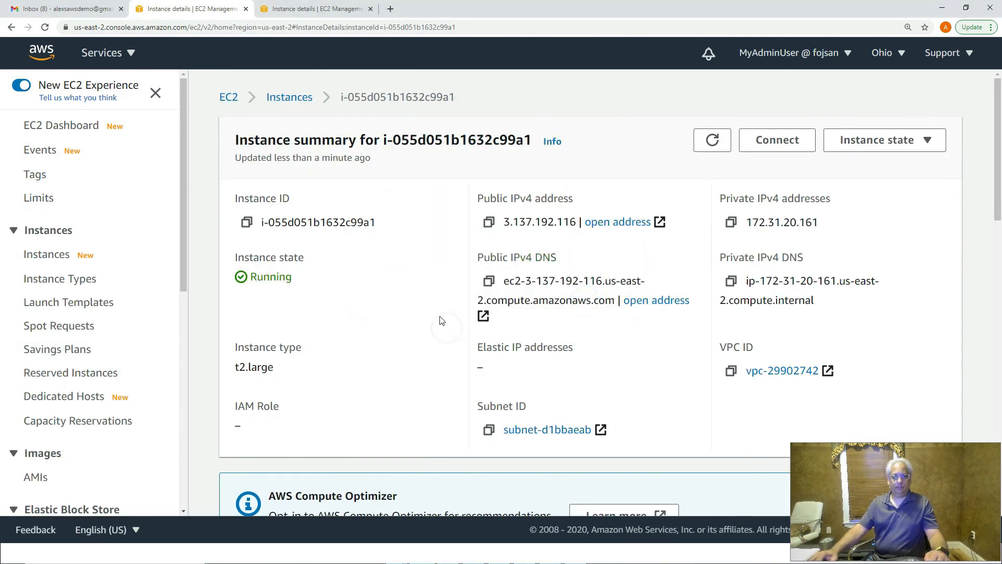
click(290, 98)
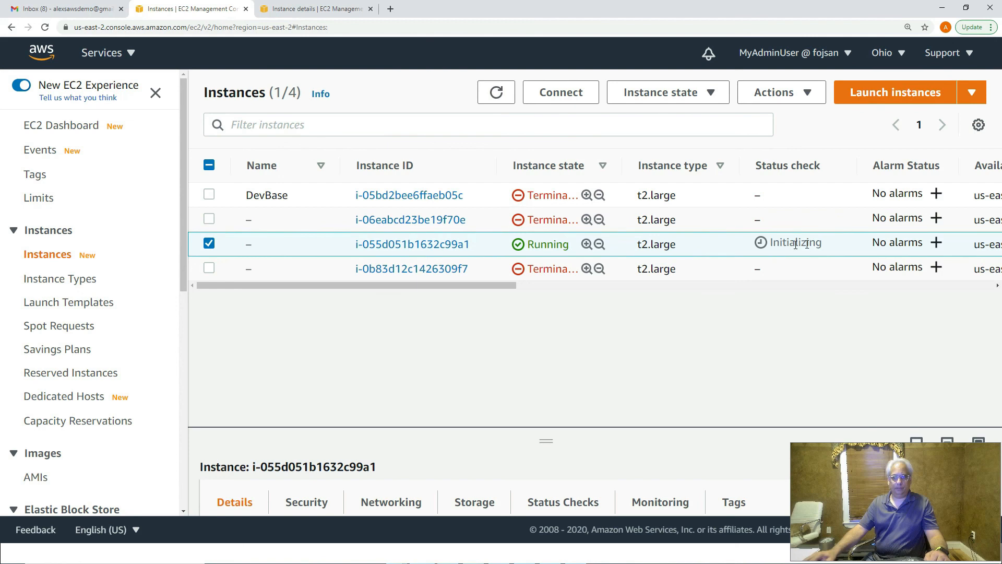
click(496, 92)
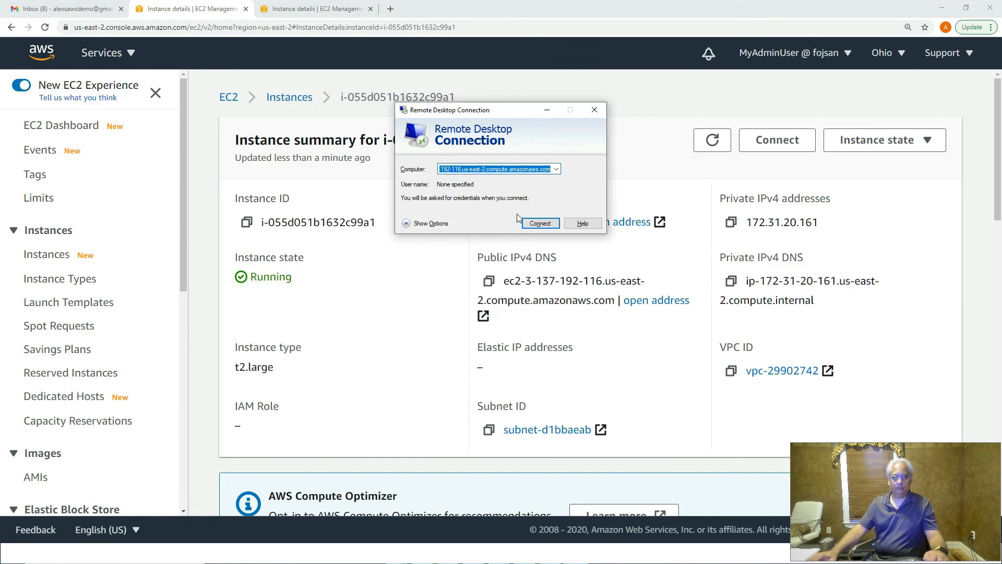
click(539, 224)
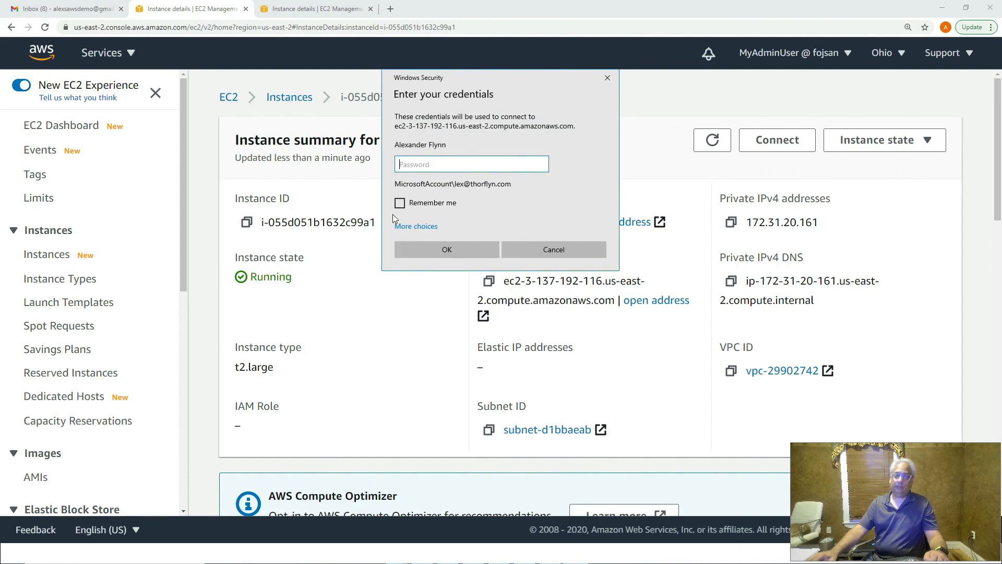
click(404, 227)
click(482, 284)
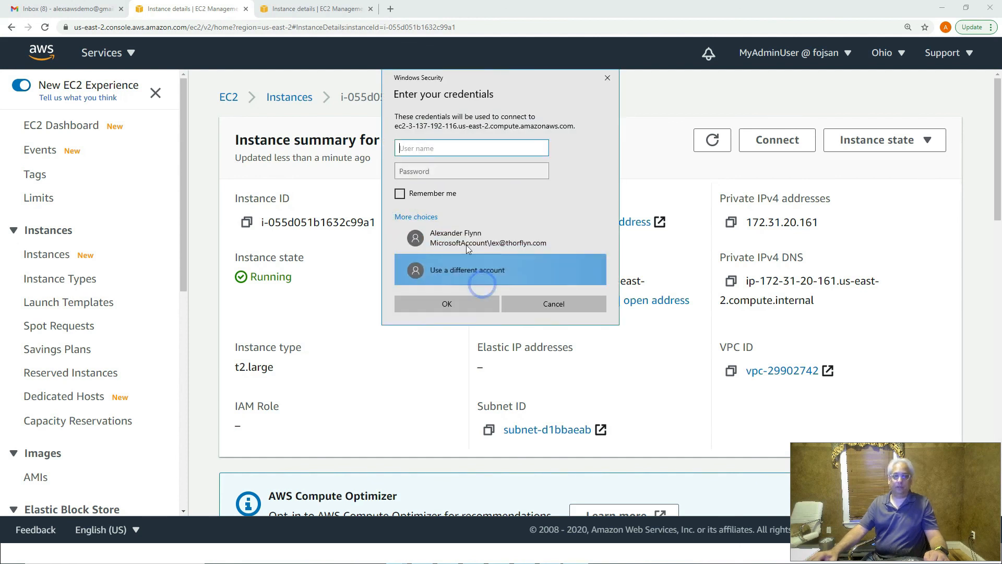
text(administrator)
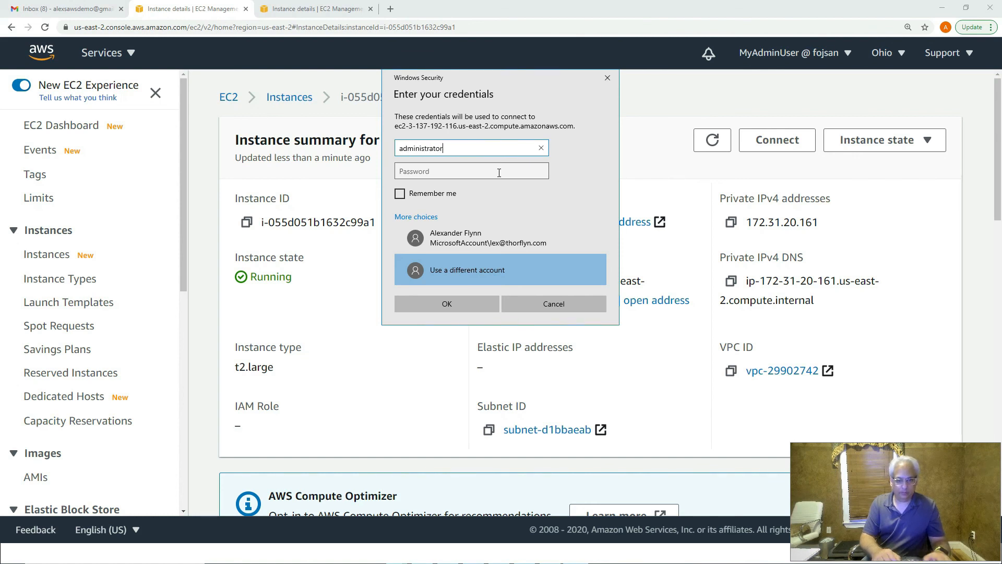
click(499, 173)
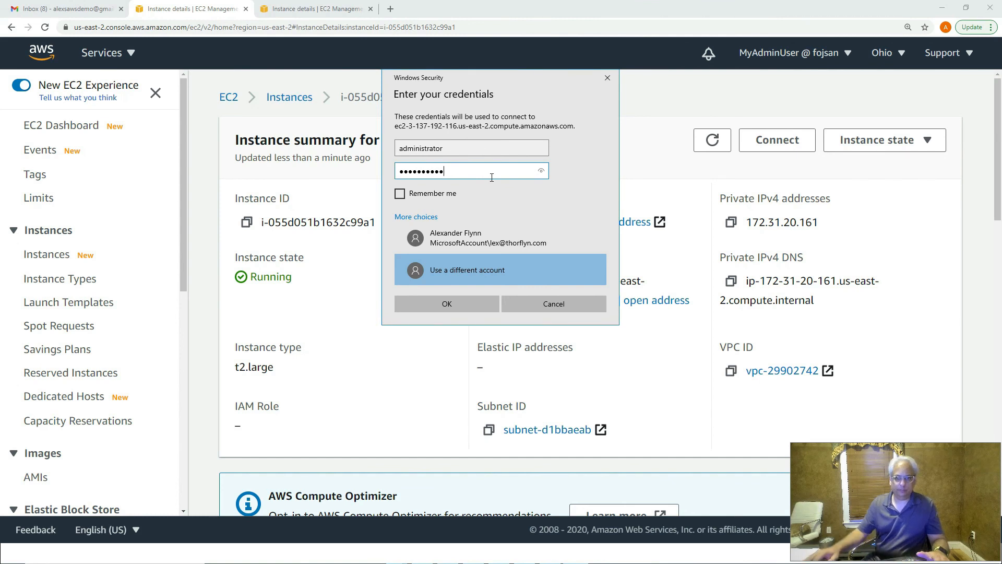
click(452, 304)
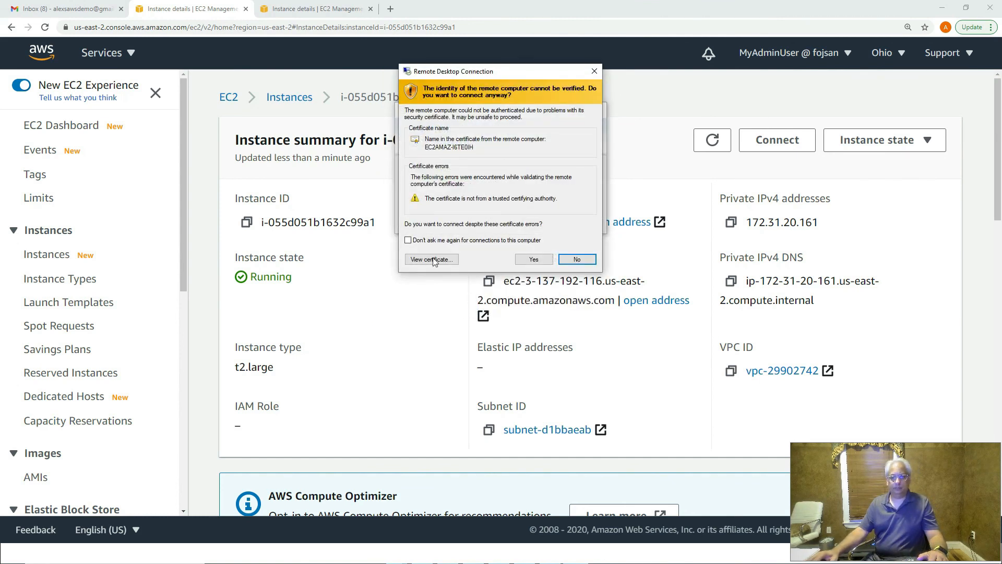
click(408, 240)
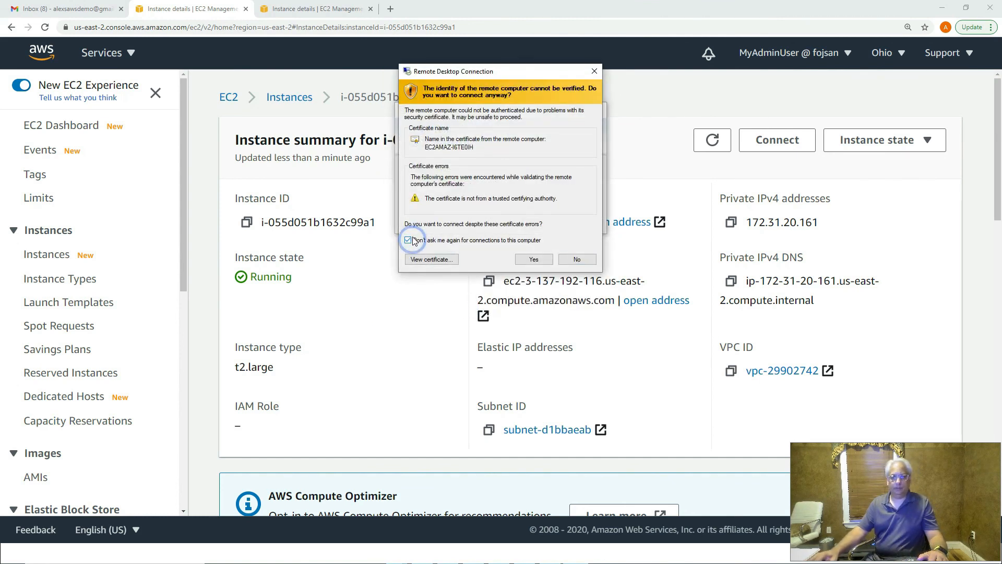
click(534, 260)
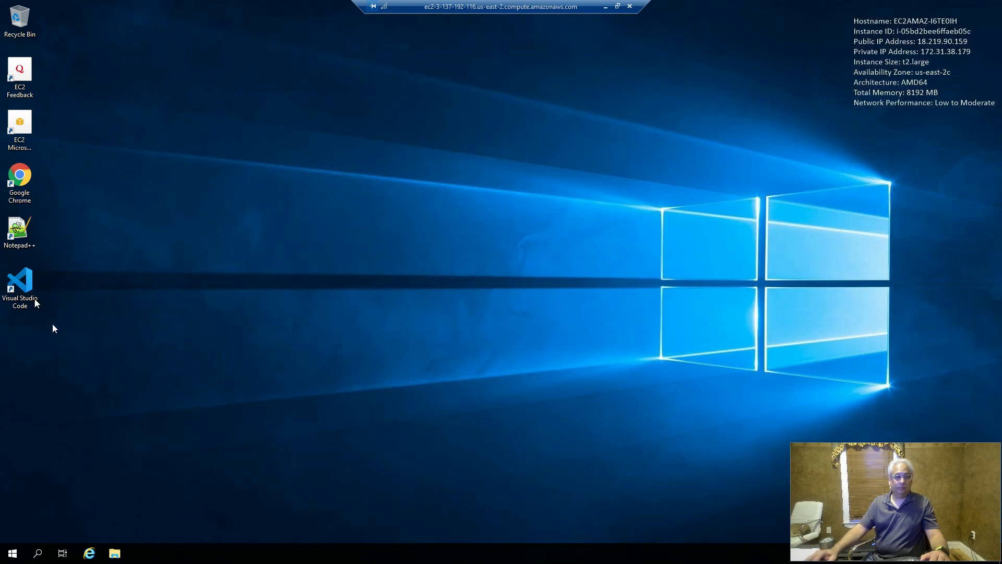
- Open Visual Studio Code on the instance to confirm it runs, then close it
double_click(21, 287)
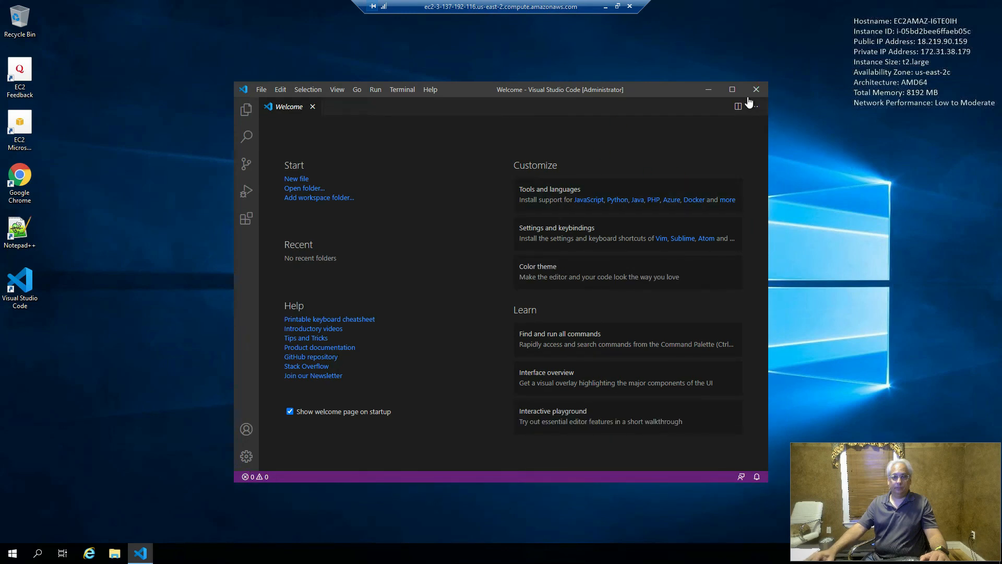
click(756, 90)
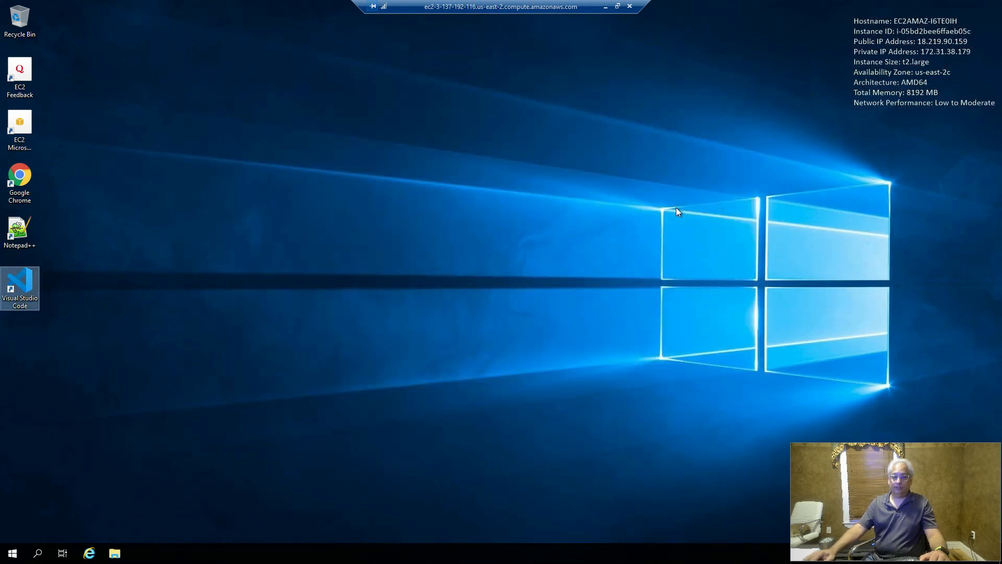
click(677, 208)
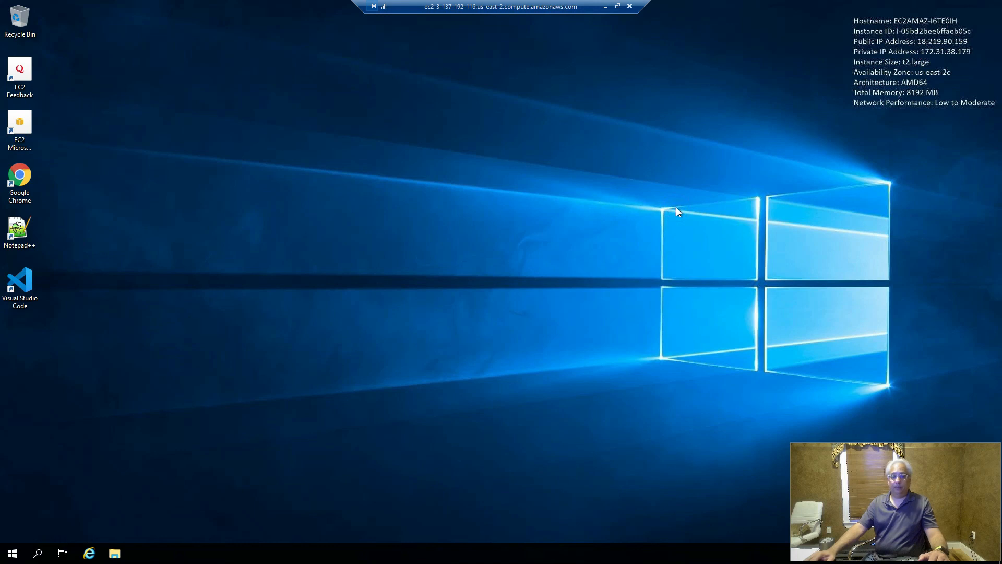
click(14, 553)
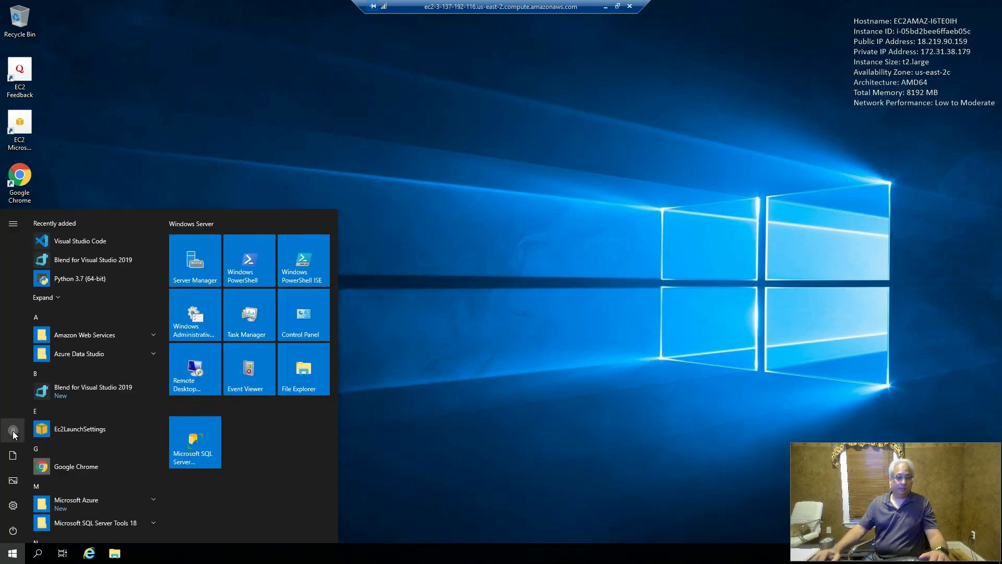
click(13, 432)
click(19, 402)
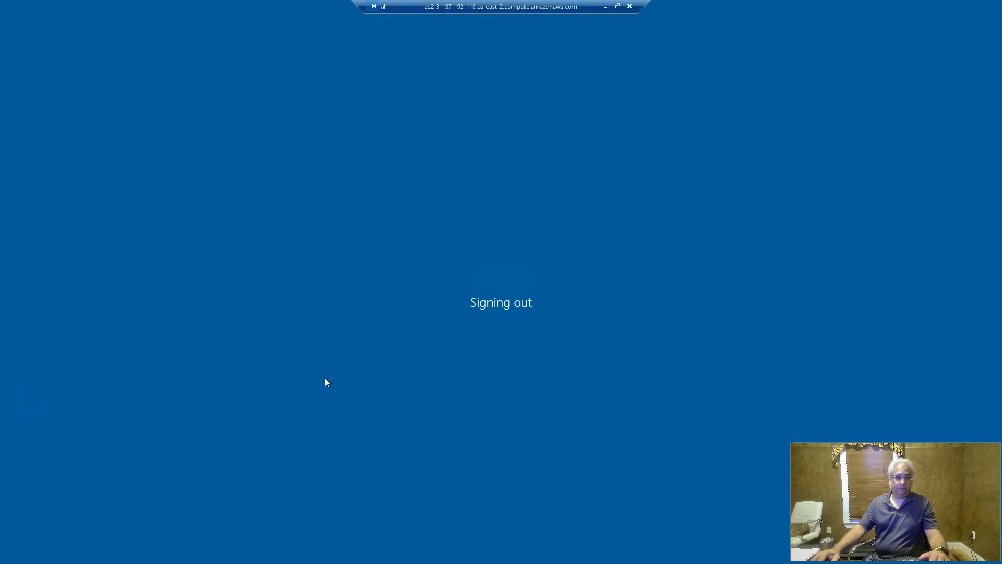